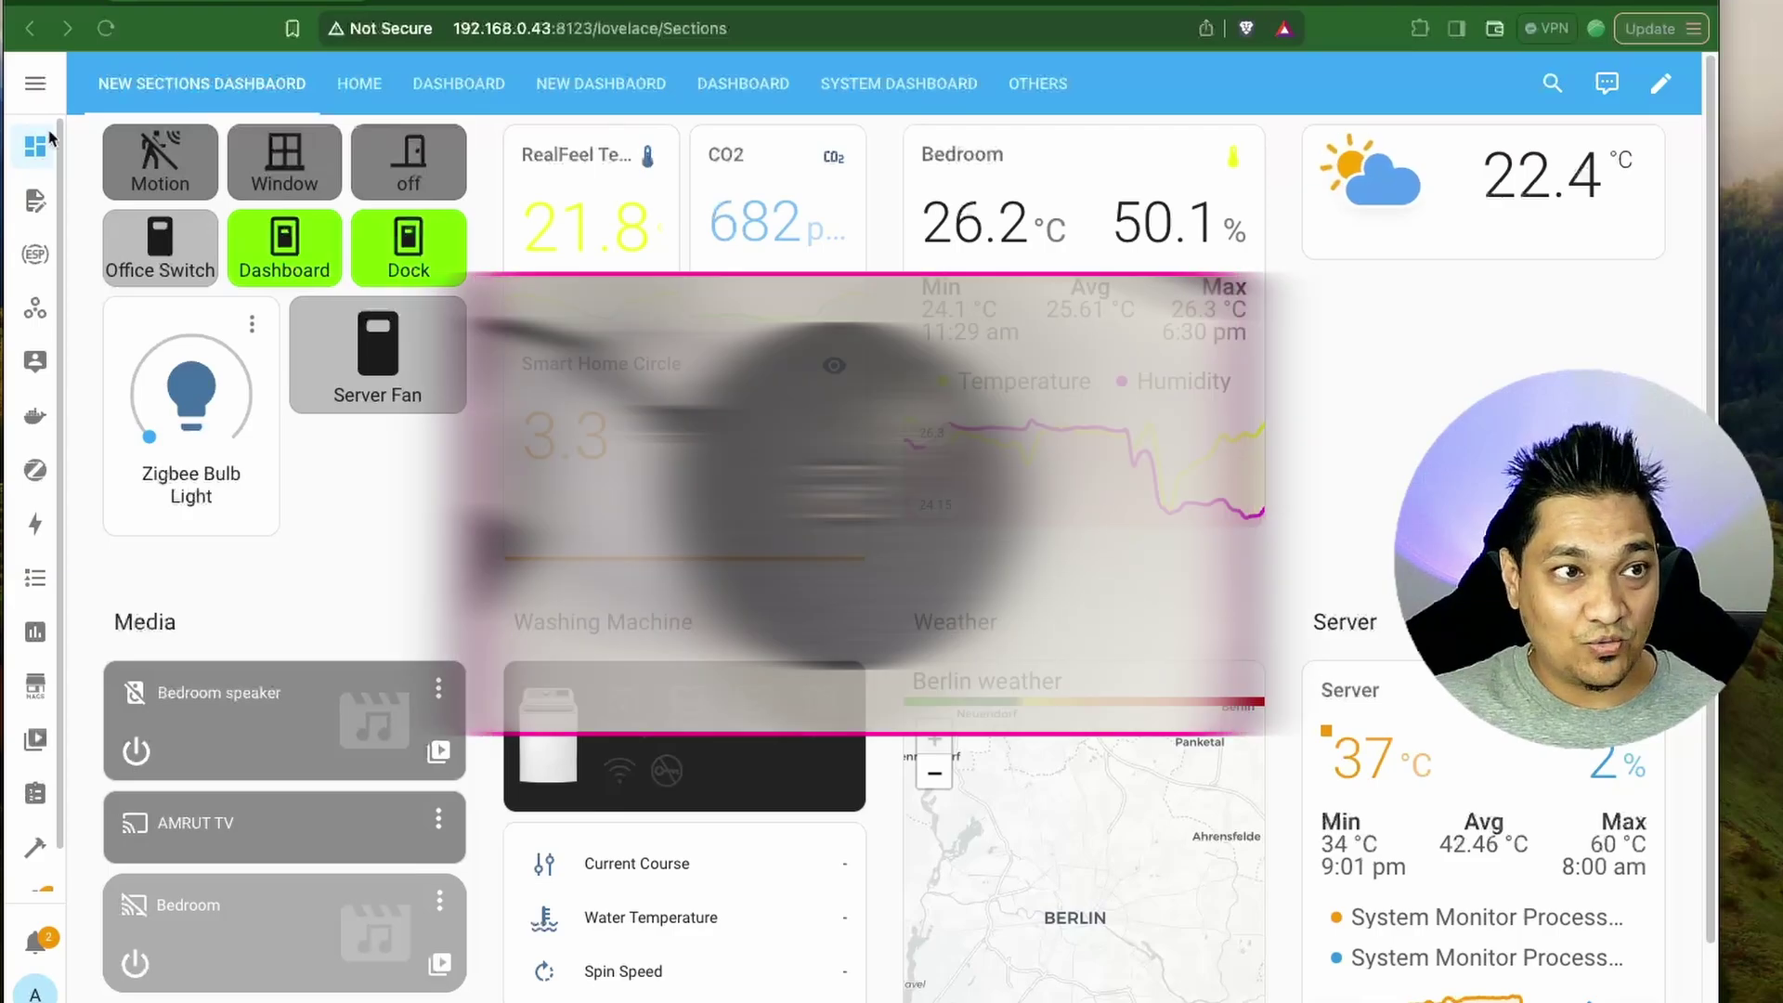
# Step: Open esp32-s3-wake-word.yaml from the ESPHome dashboard and locate its on_timer_finished automation
pyautogui.click(36, 254)
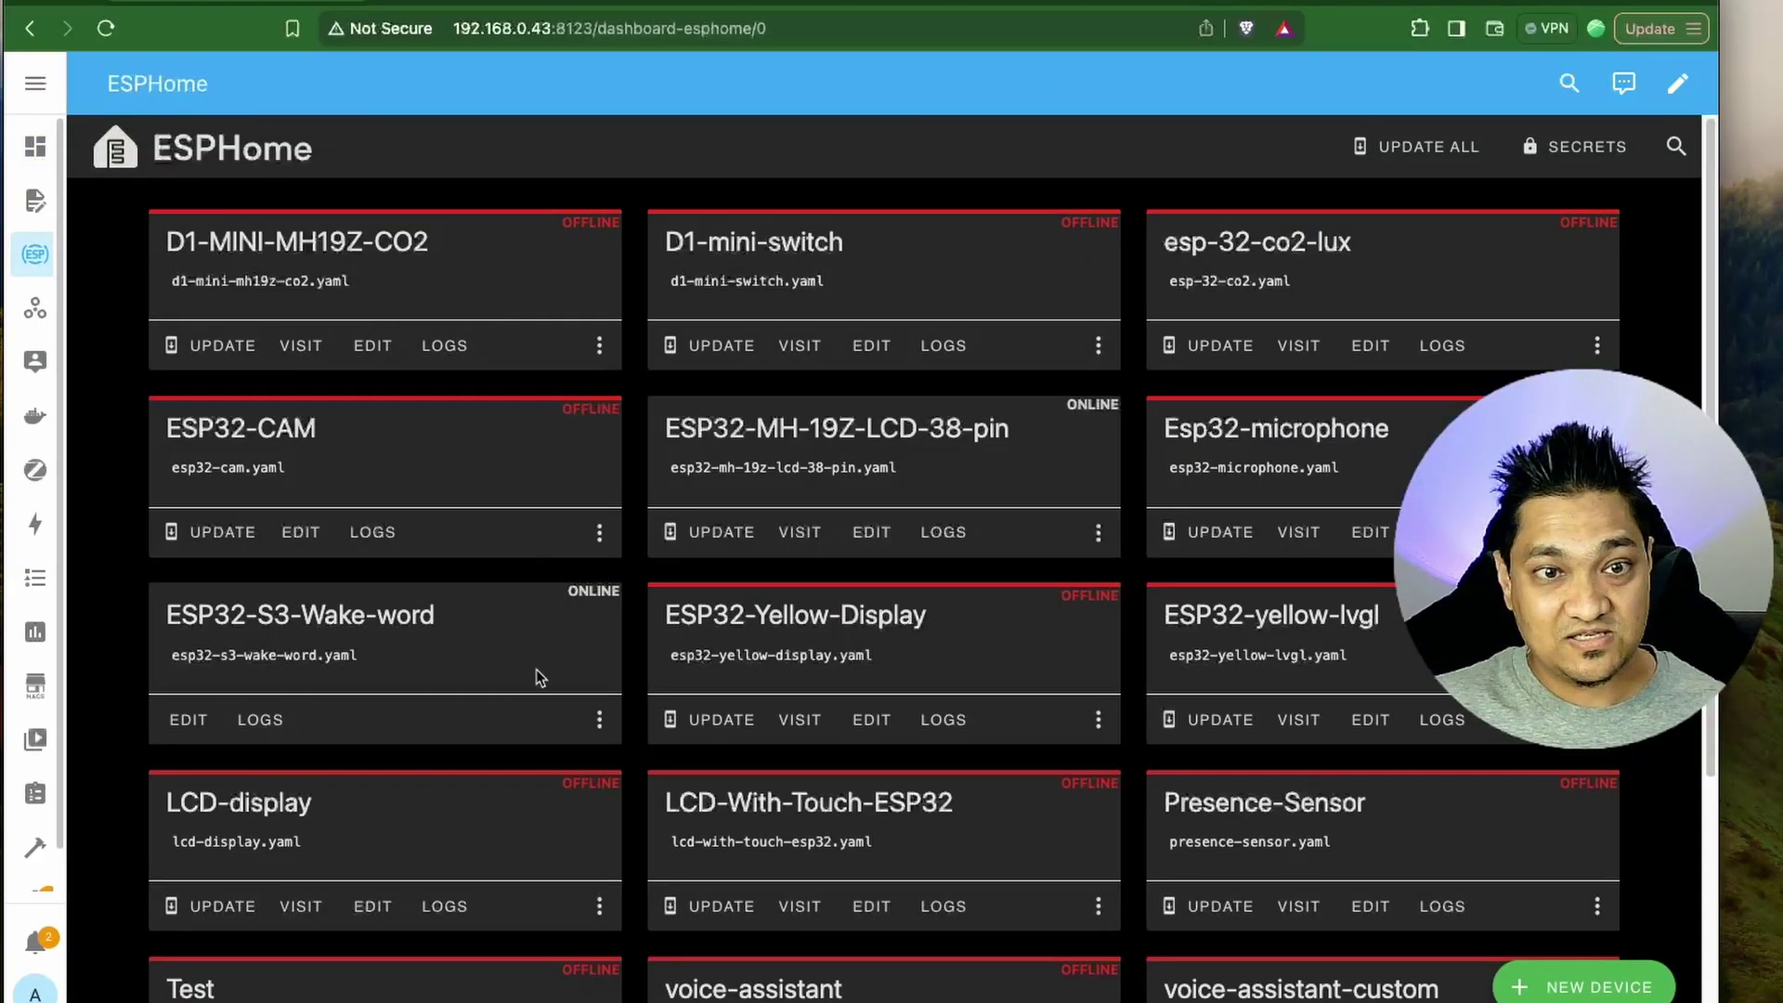
pyautogui.click(204, 723)
pyautogui.scroll(-20, 808, 553)
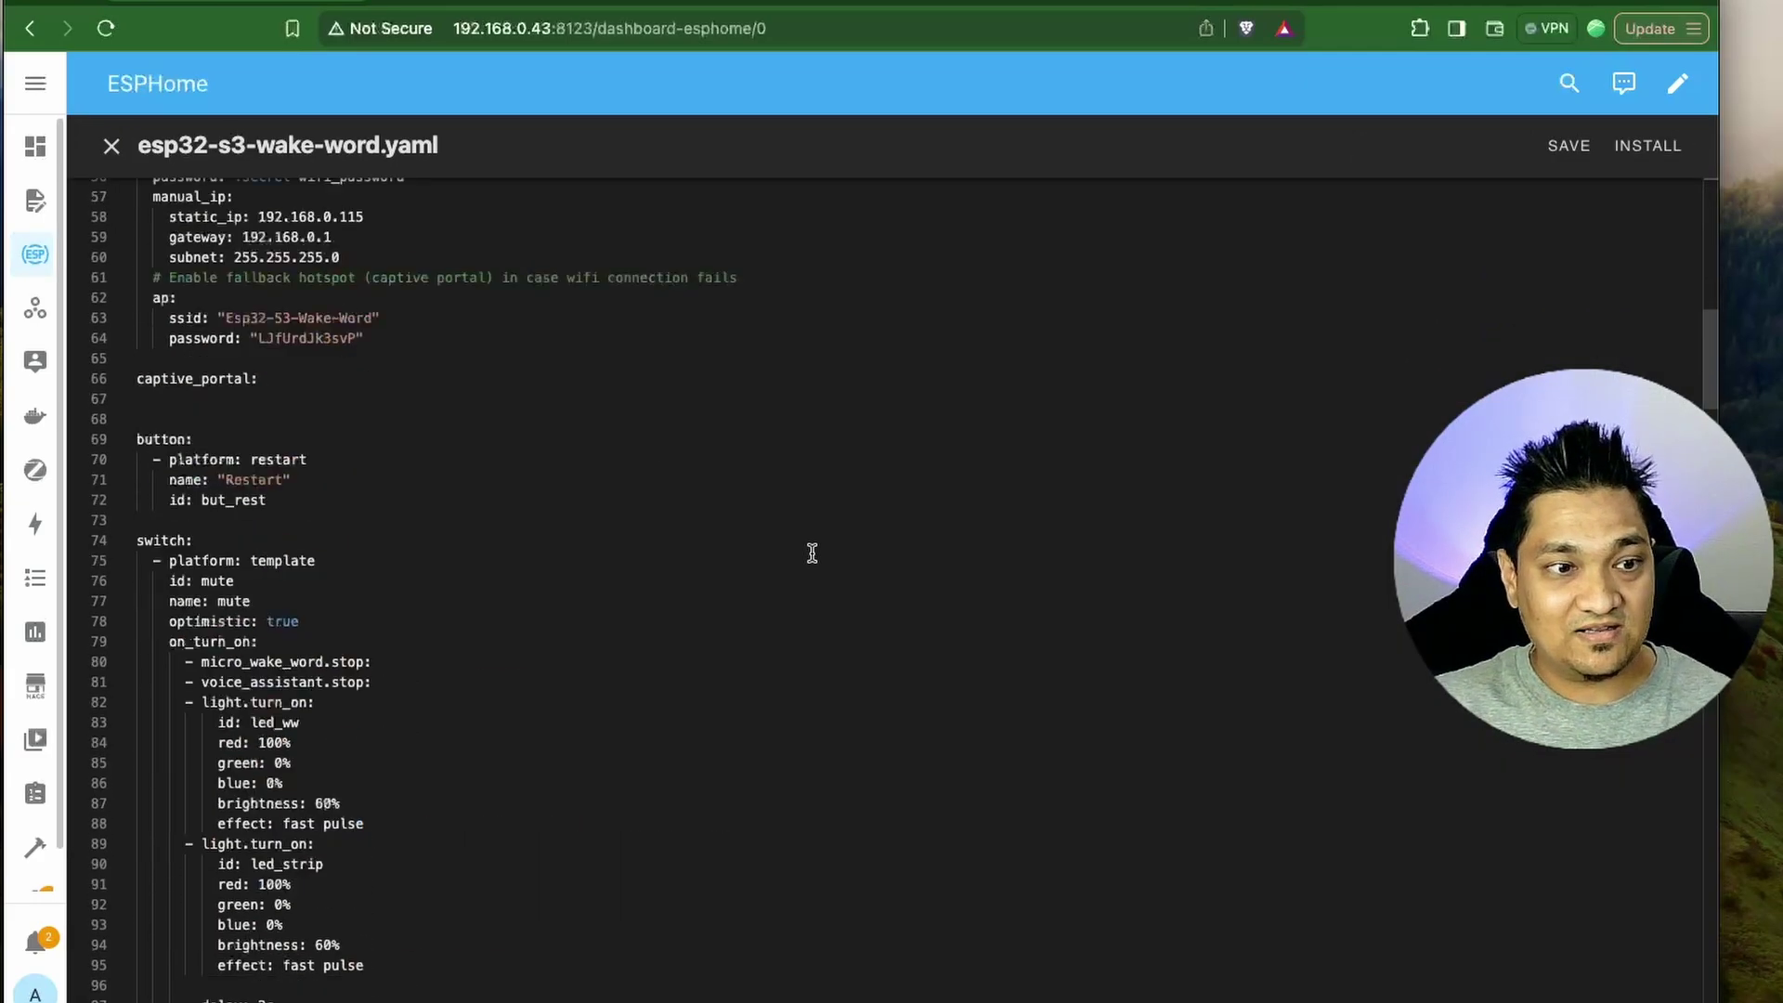
pyautogui.scroll(-20, 812, 553)
pyautogui.scroll(6, 812, 552)
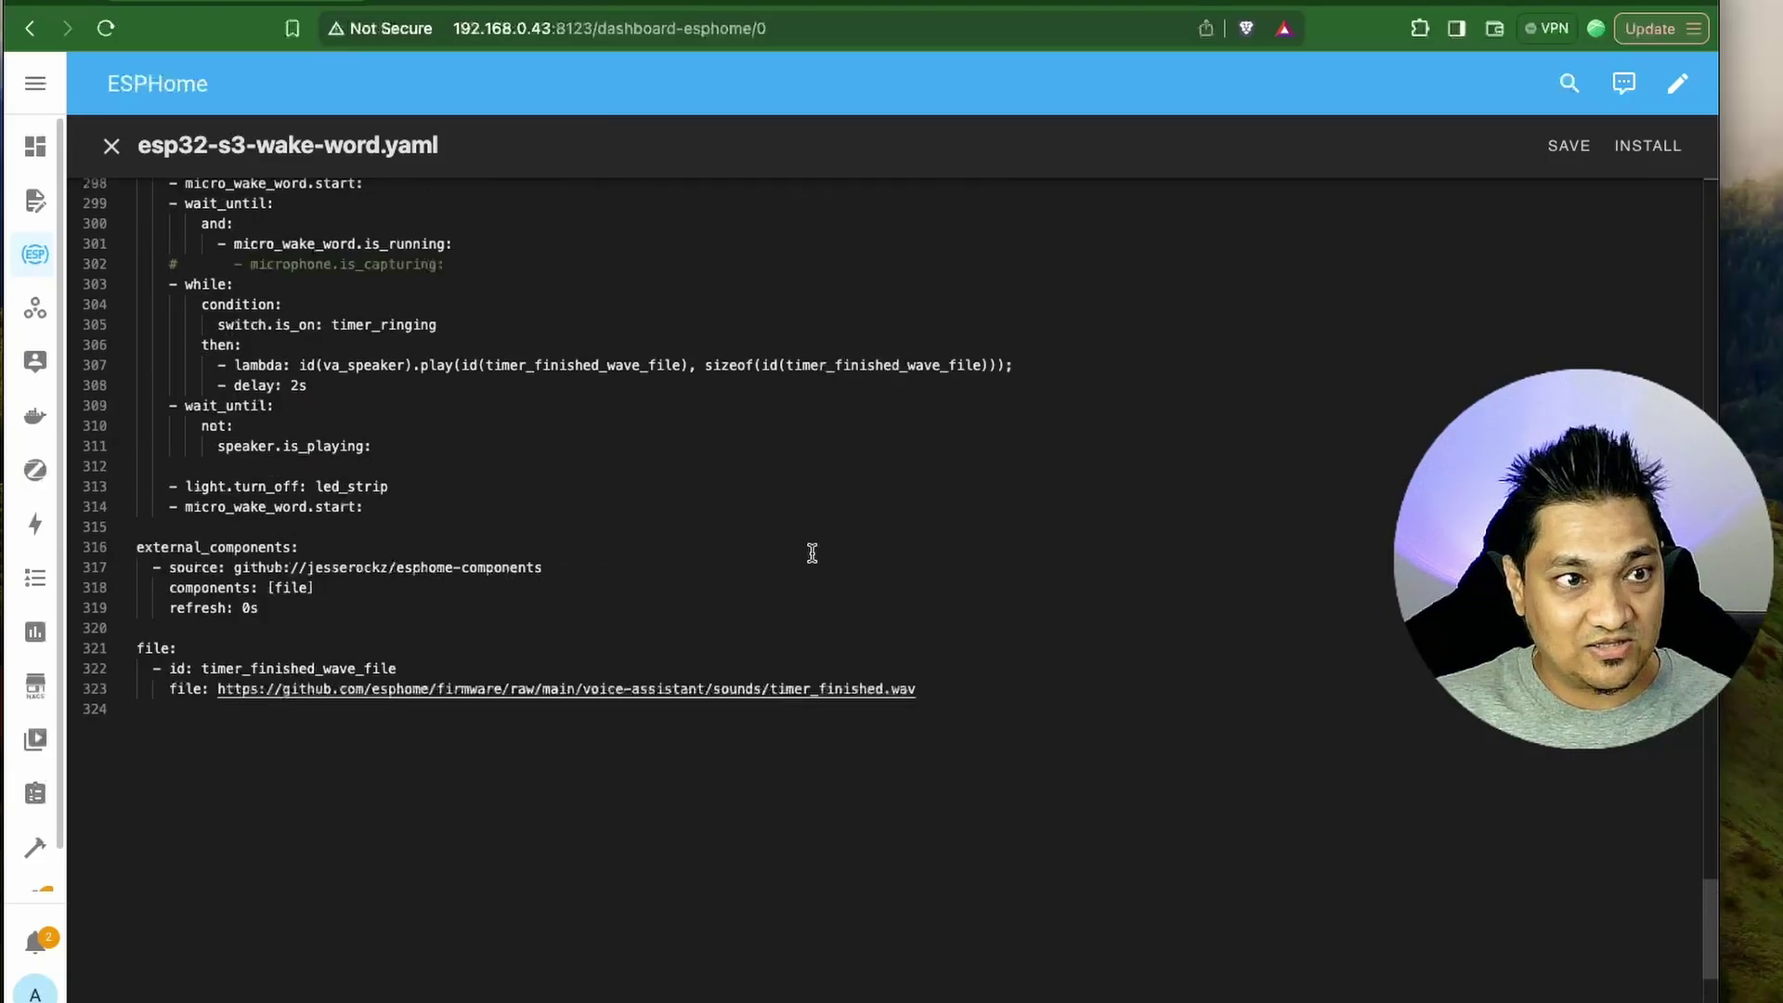
pyautogui.scroll(3, 811, 552)
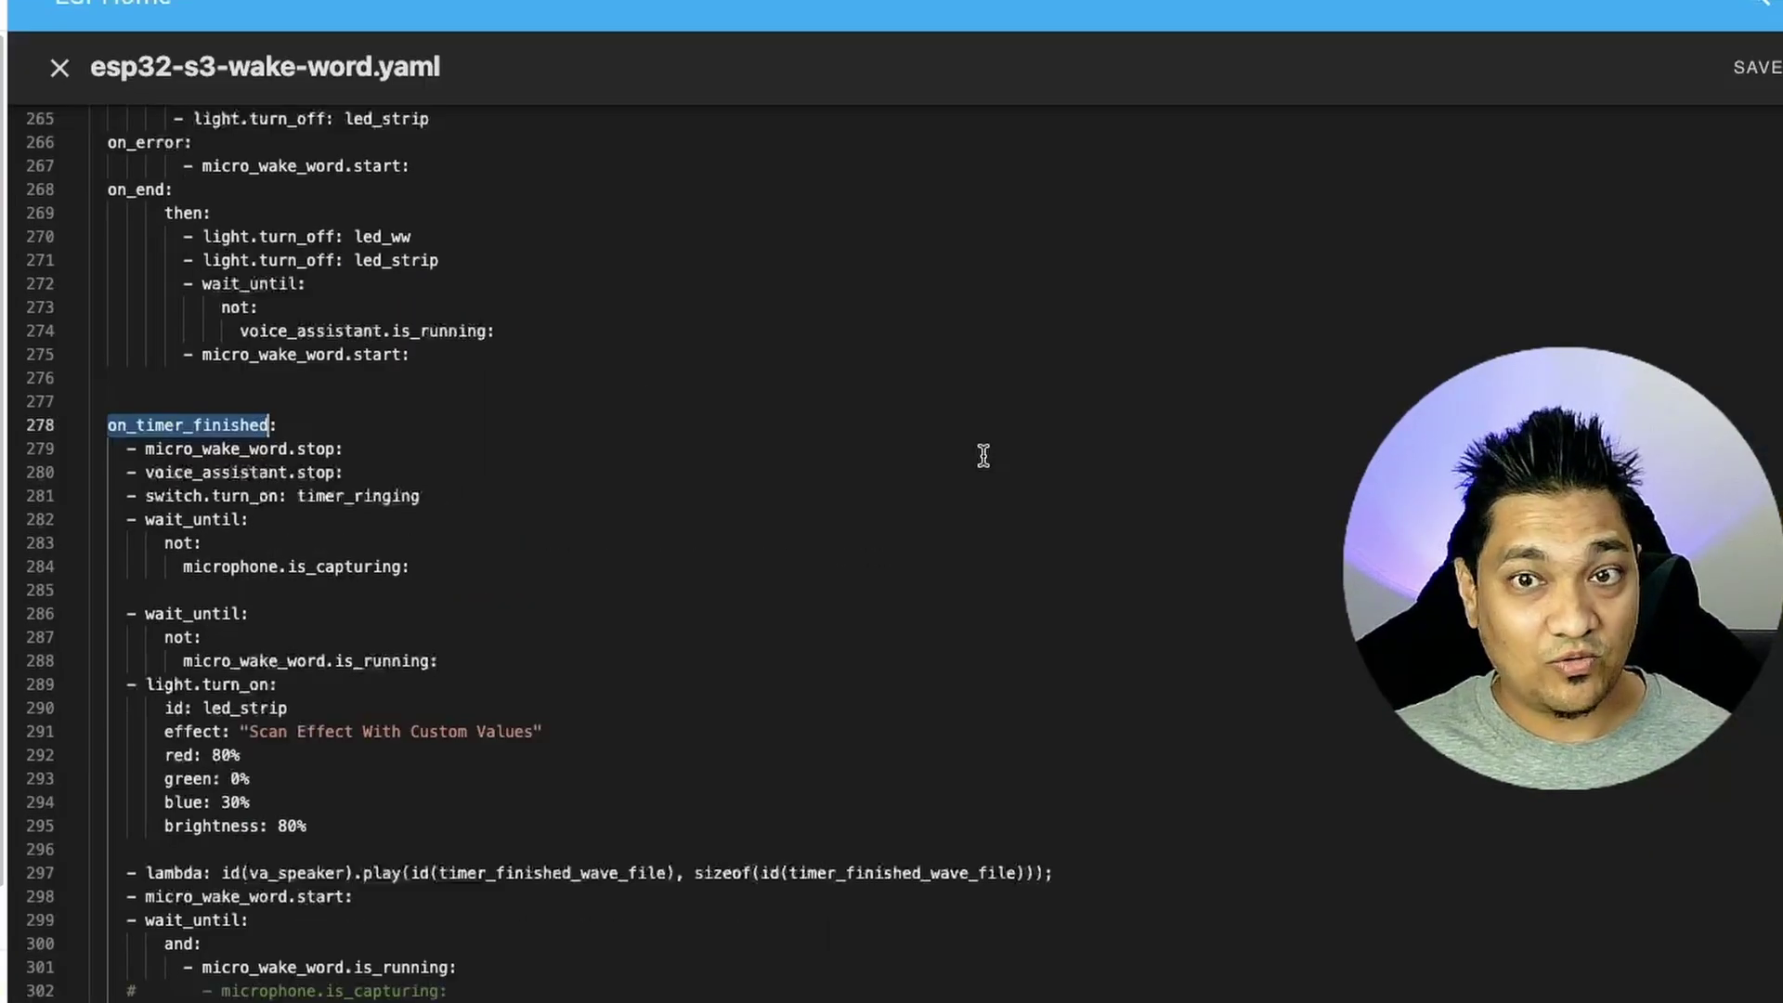
pyautogui.doubleClick(206, 424)
pyautogui.scroll(5, 911, 434)
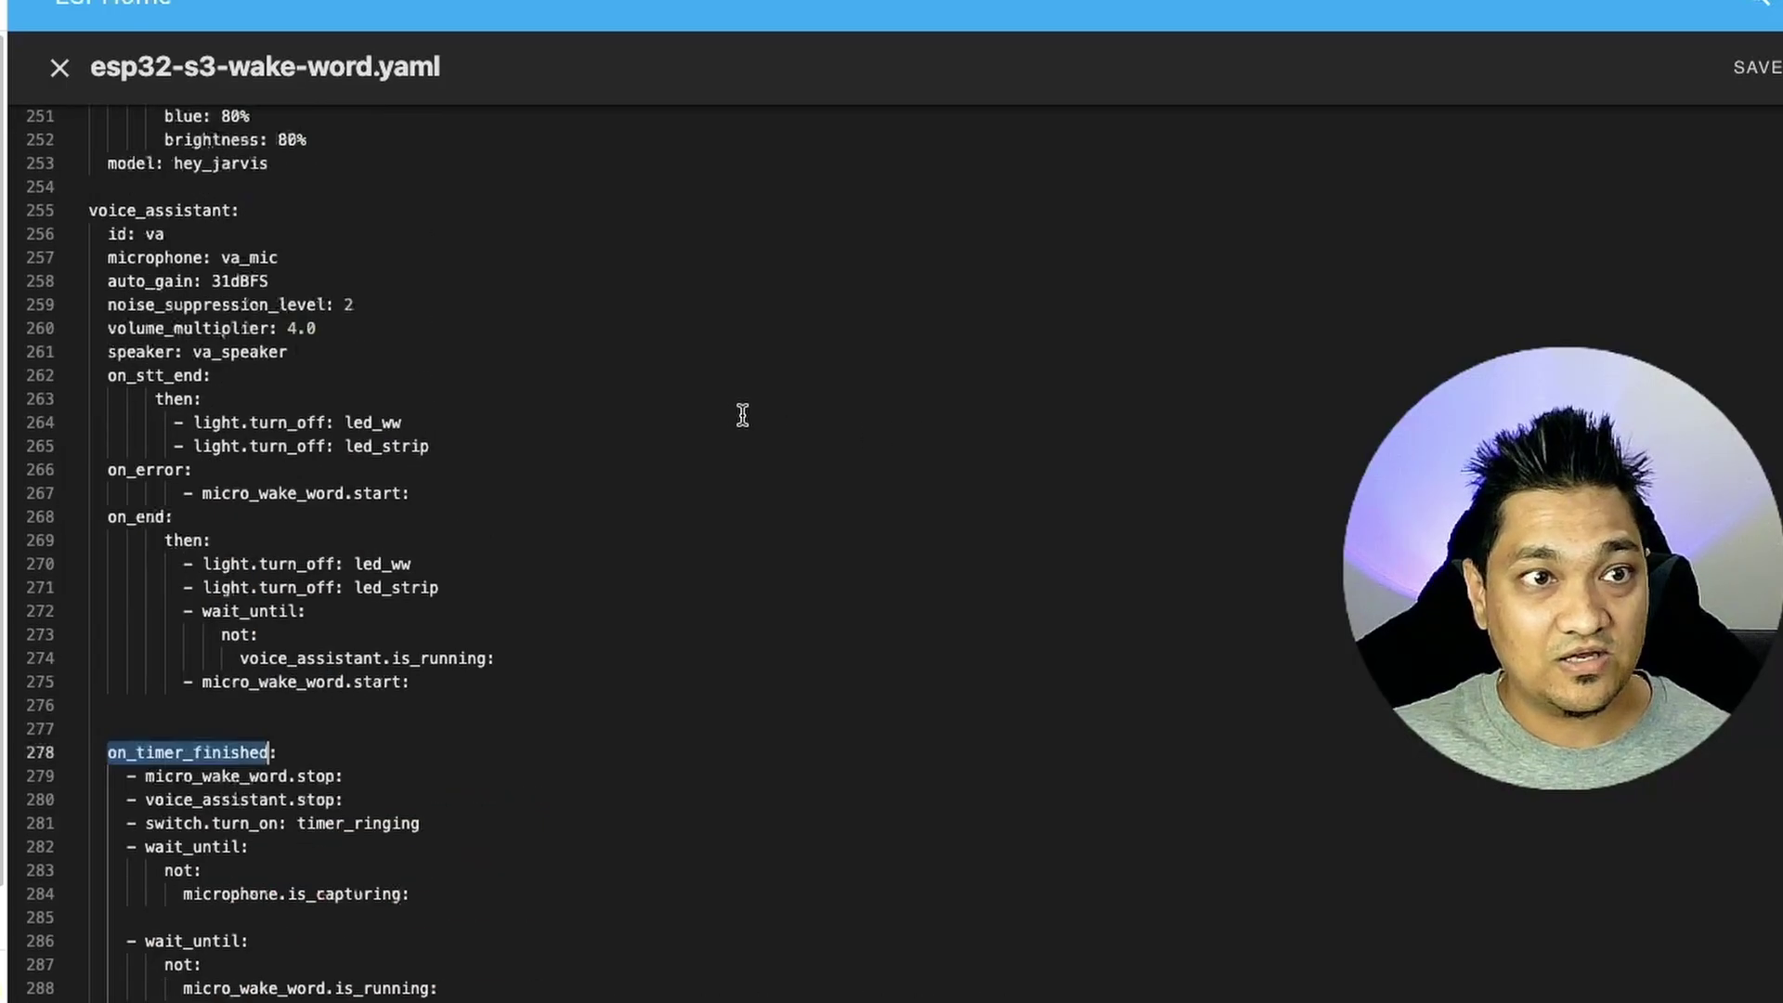
pyautogui.doubleClick(206, 212)
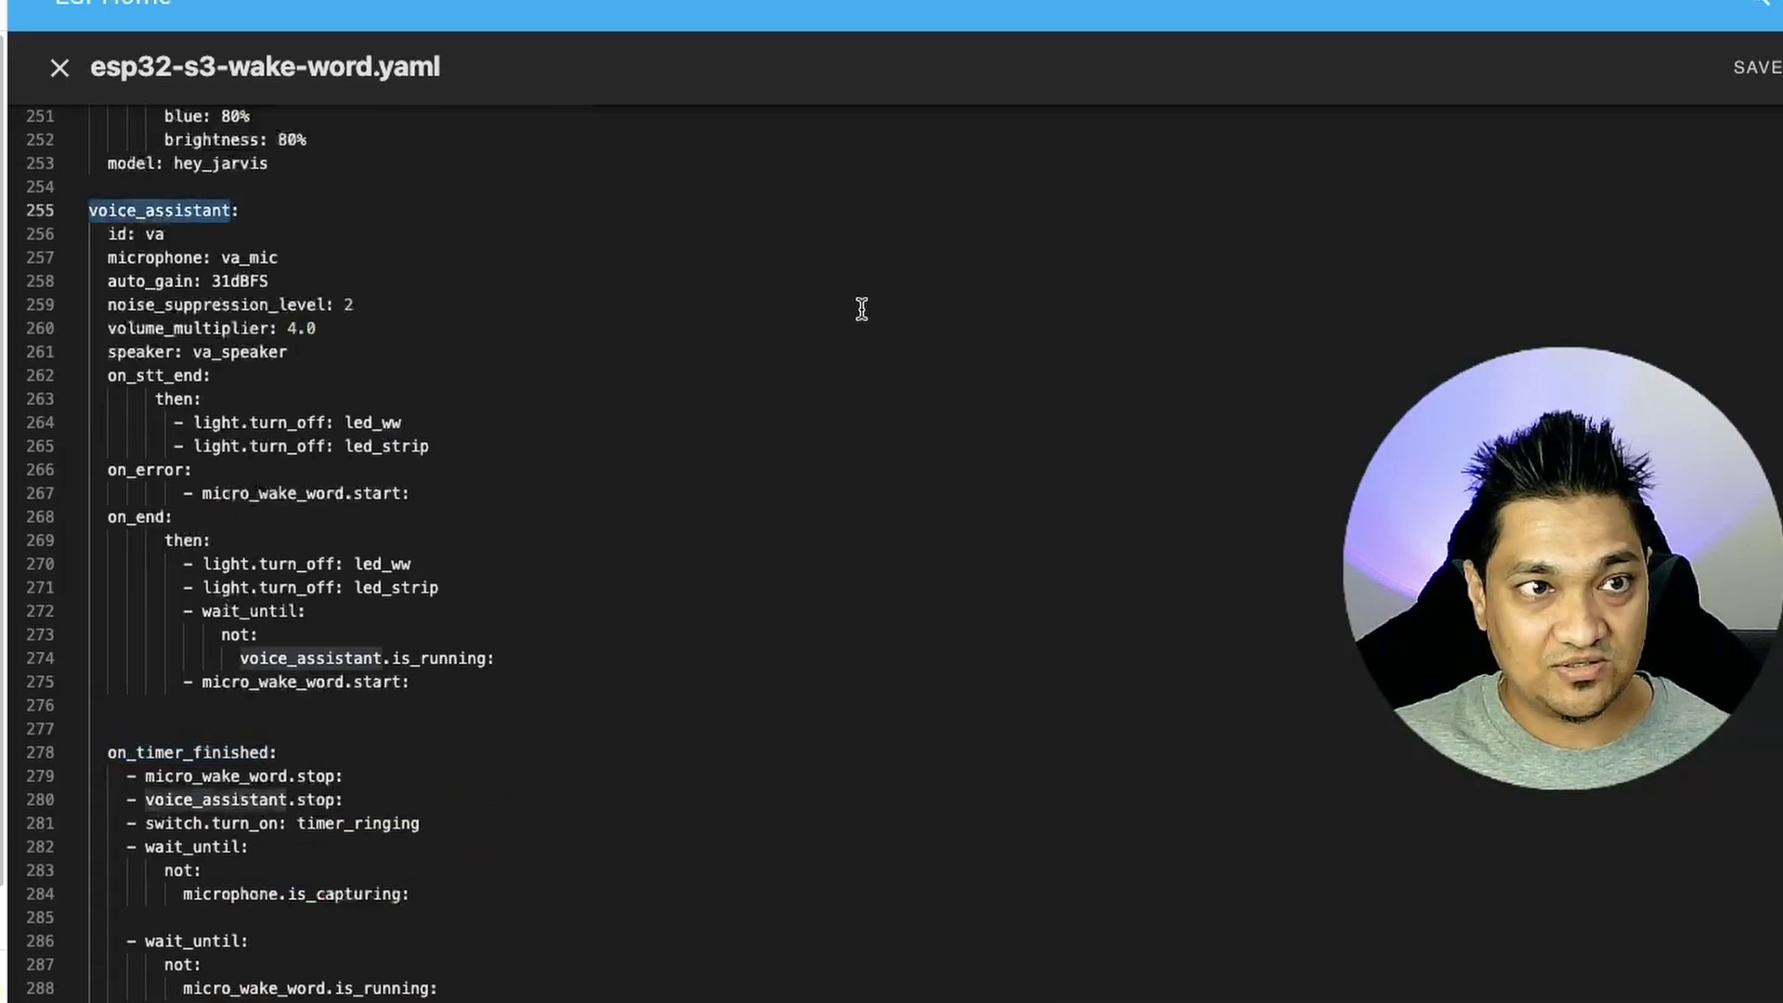
pyautogui.scroll(-5, 862, 309)
pyautogui.moveTo(109, 449); pyautogui.dragTo(385, 462)
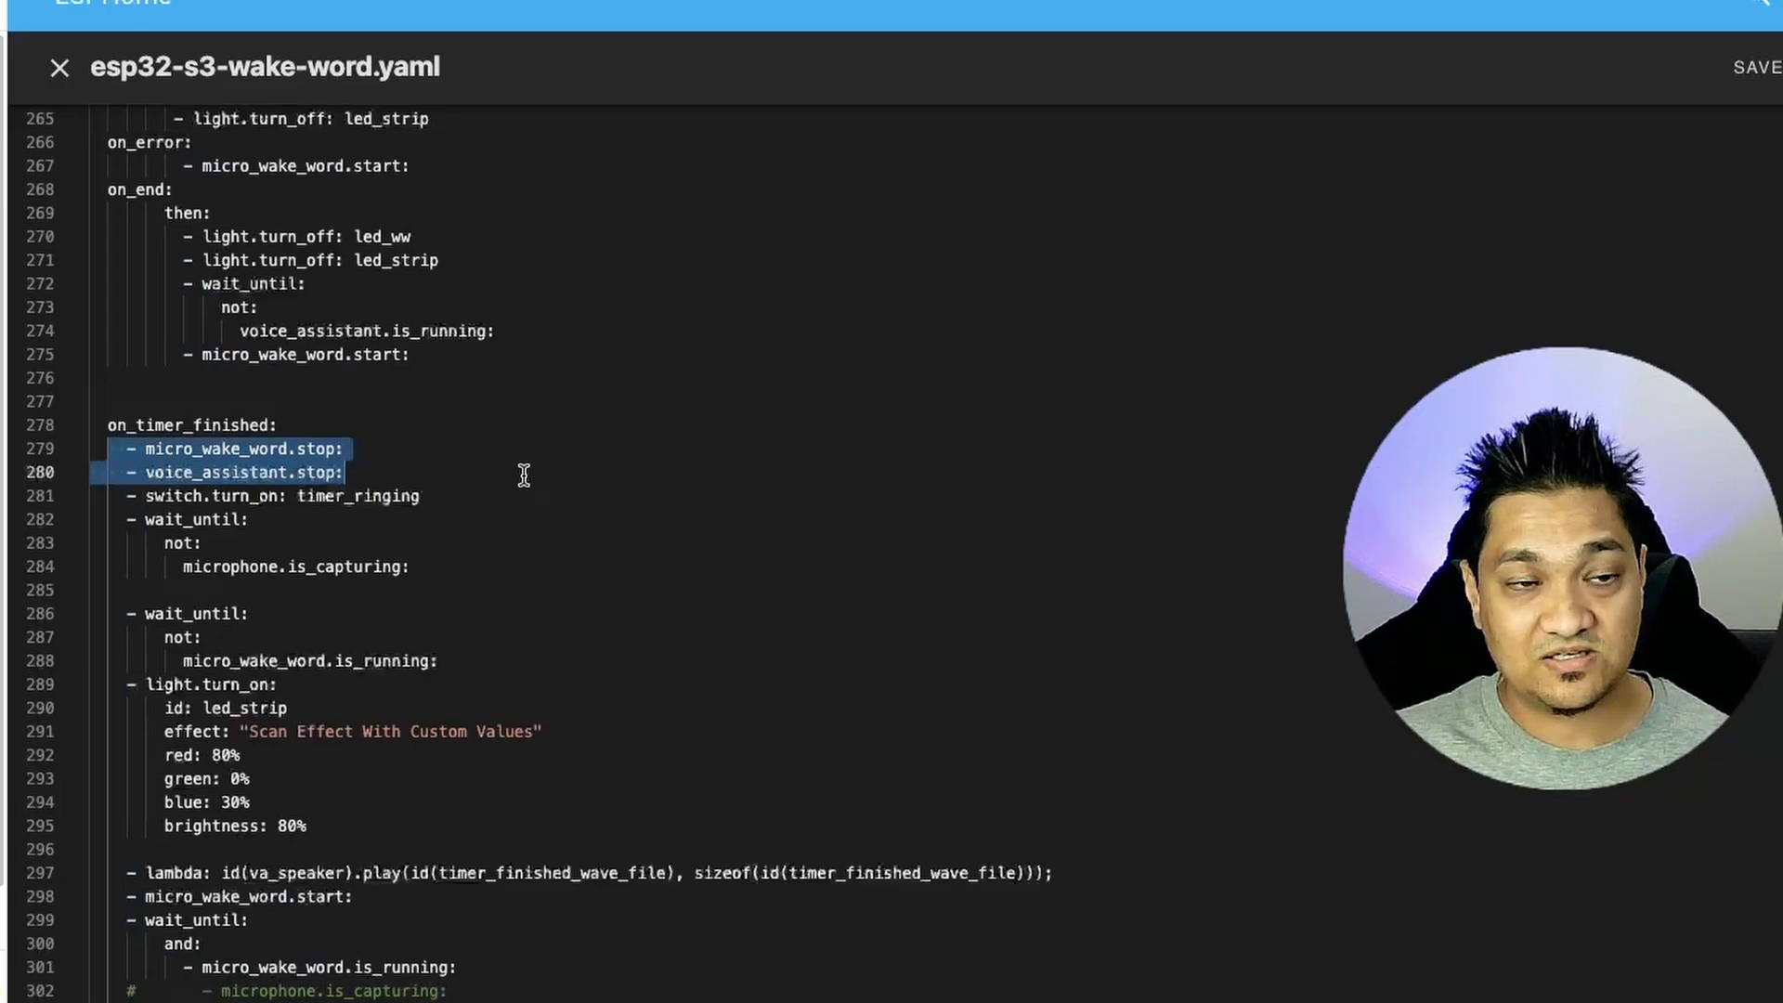
pyautogui.moveTo(99, 520); pyautogui.dragTo(498, 581)
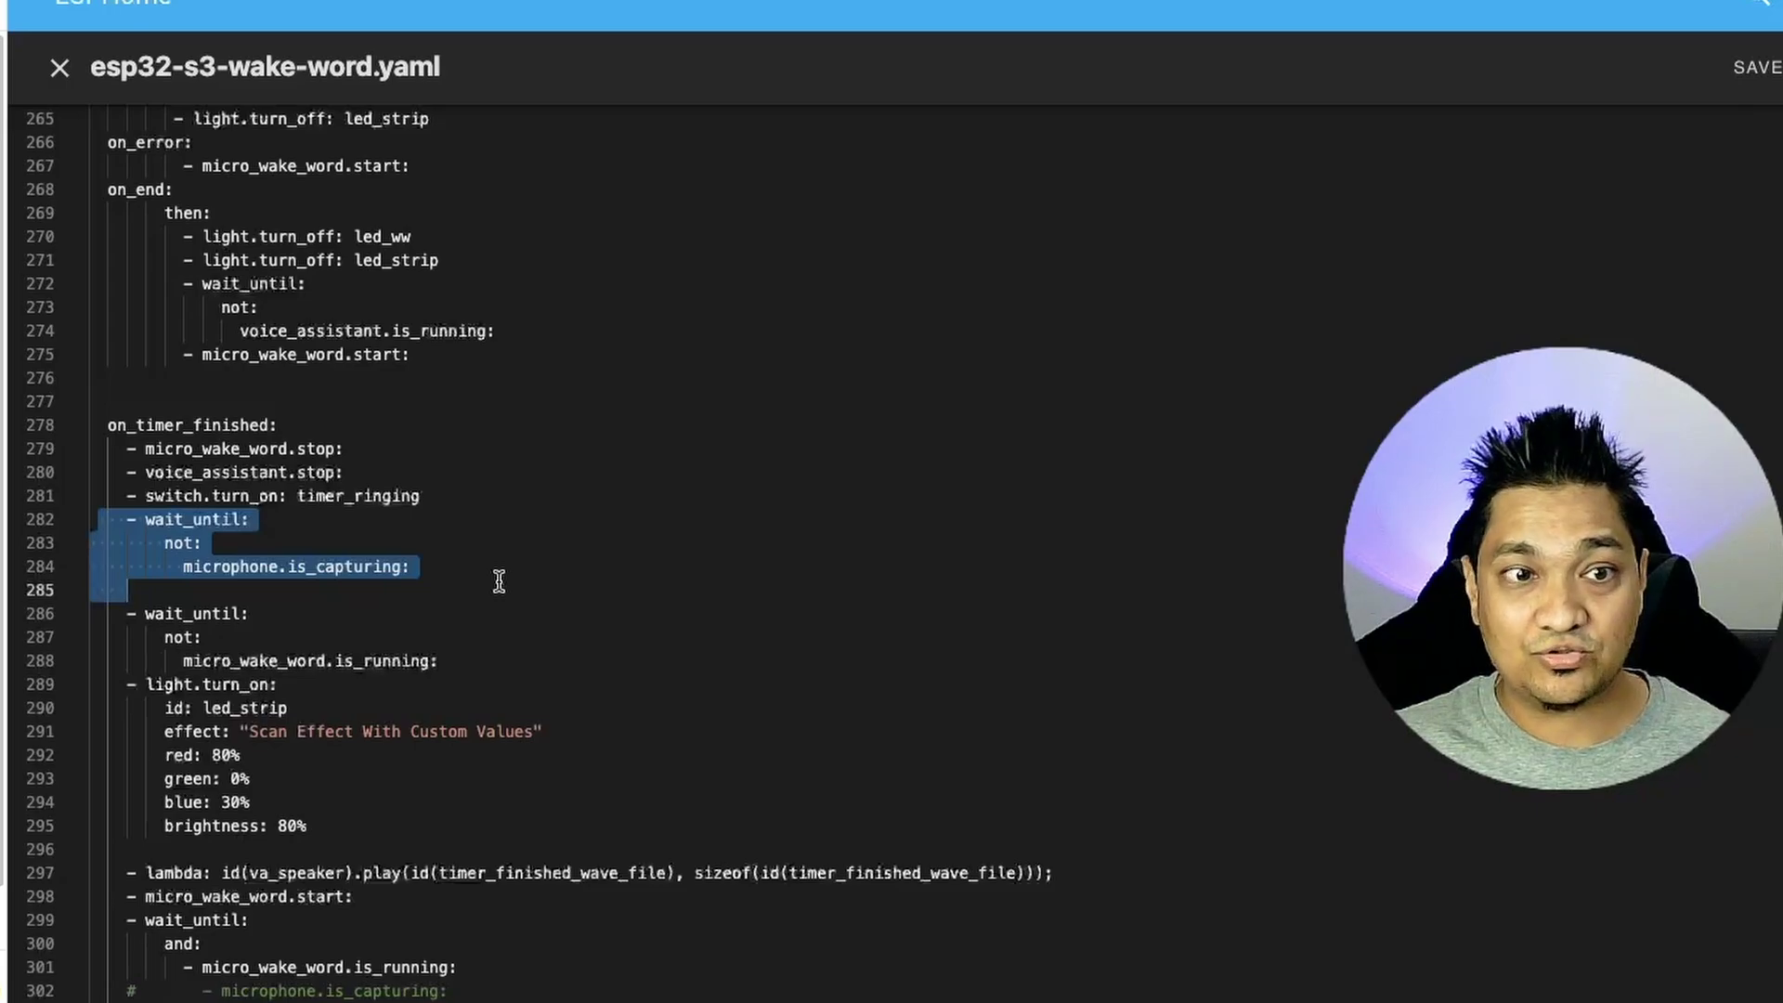
pyautogui.click(494, 492)
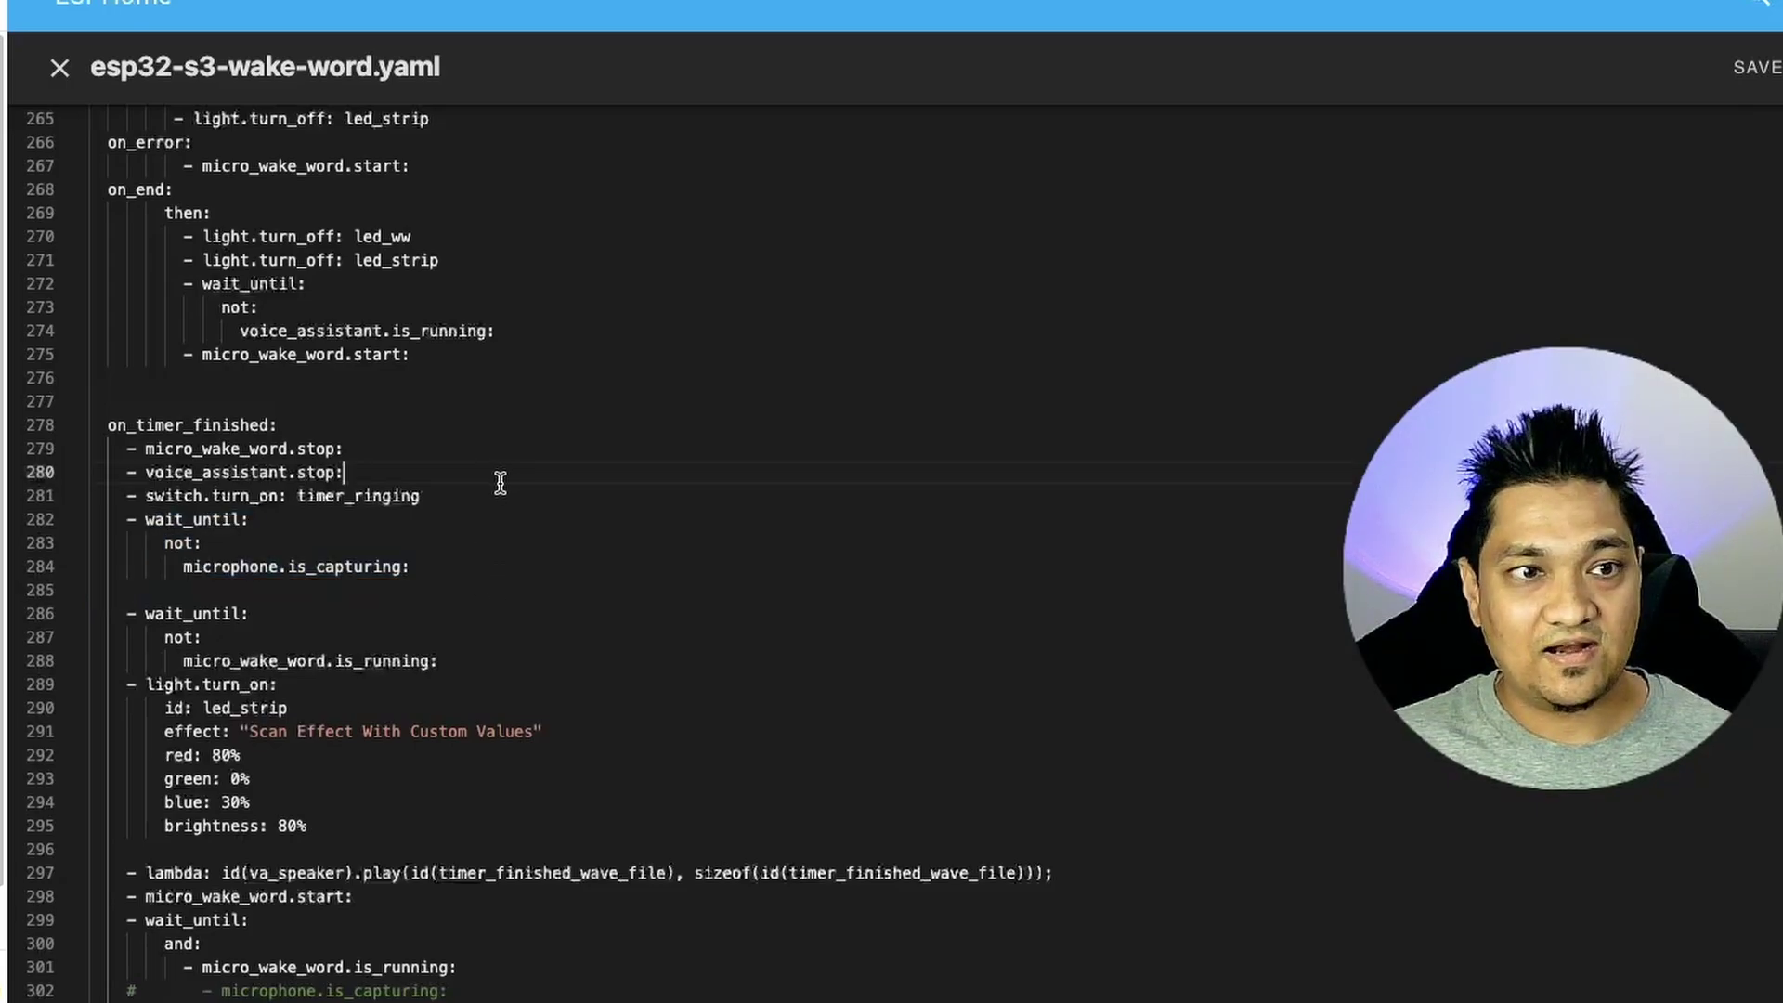
pyautogui.moveTo(117, 496); pyautogui.dragTo(451, 503)
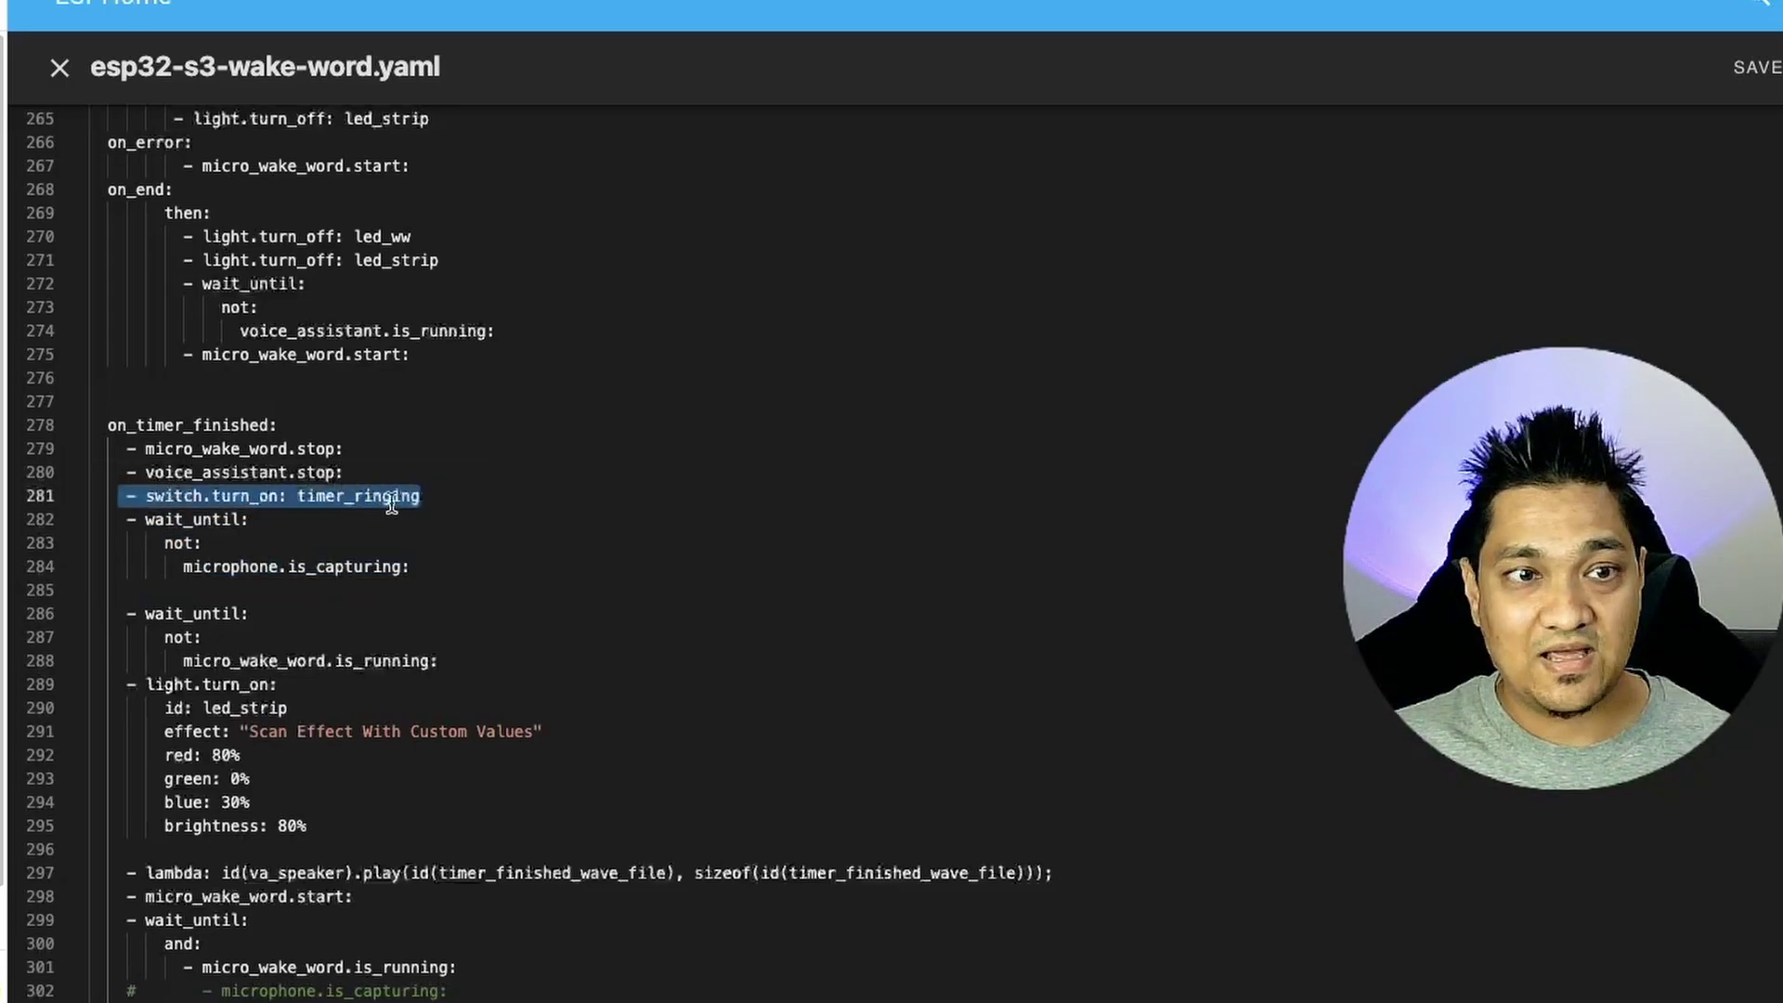
pyautogui.doubleClick(395, 496)
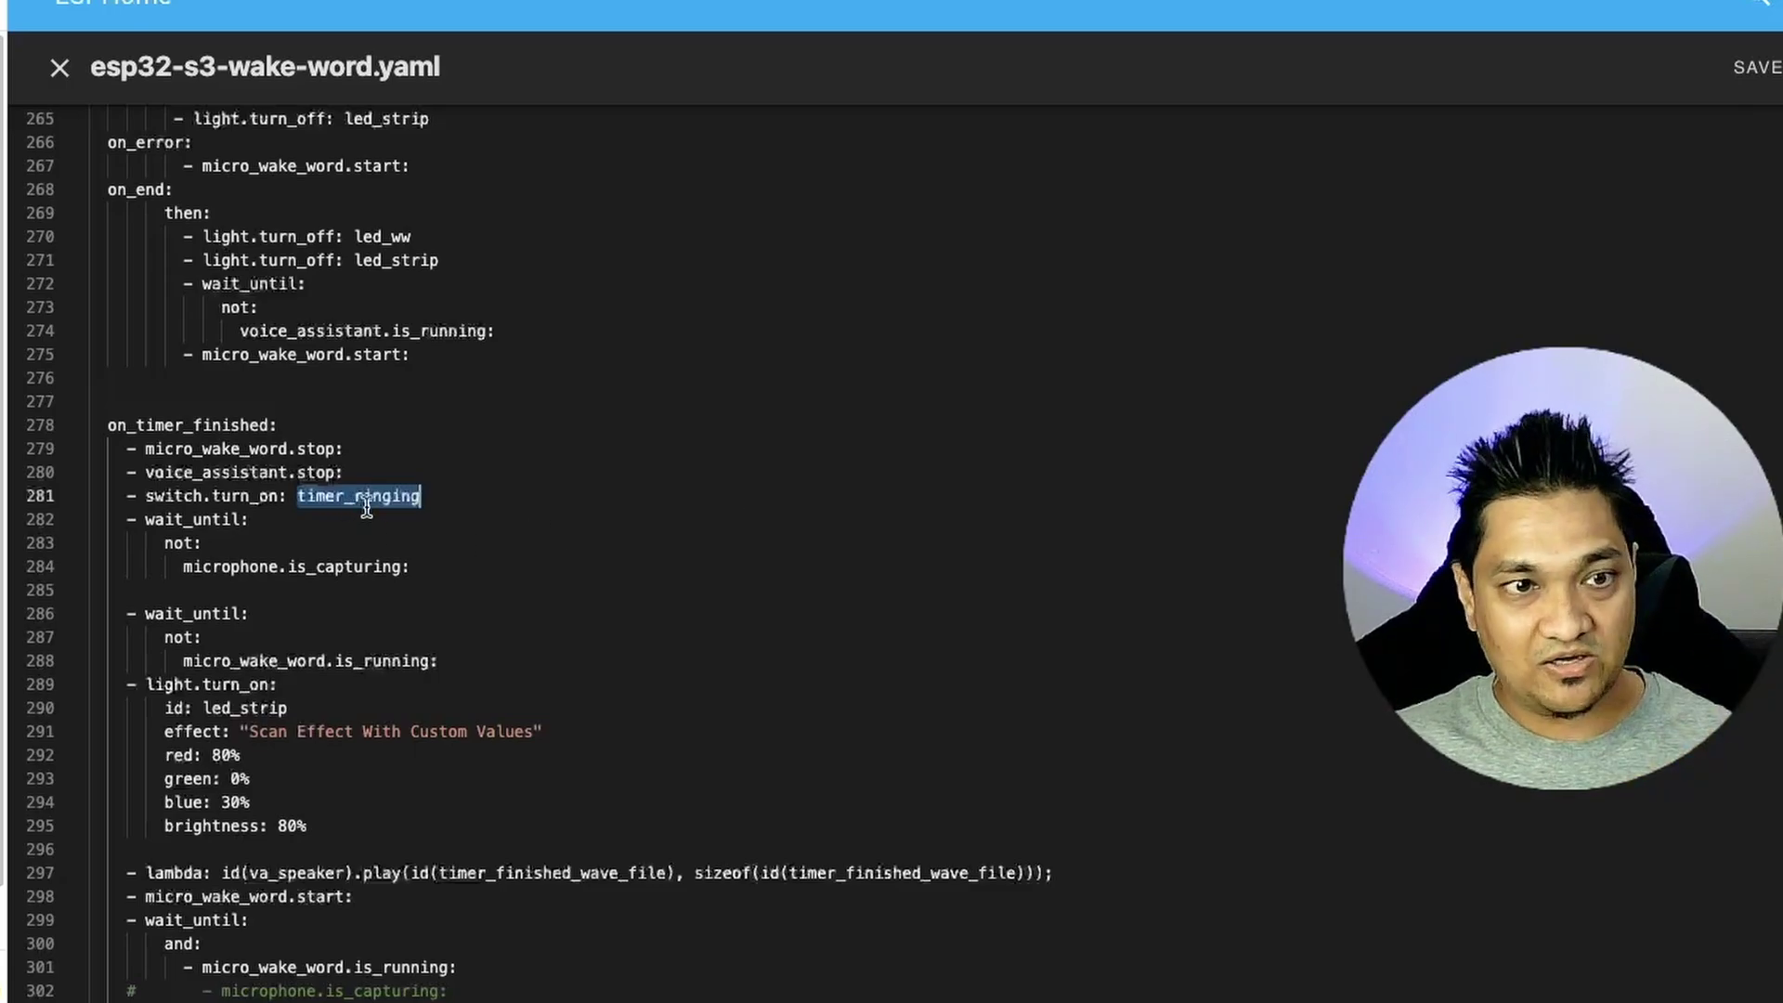
pyautogui.moveTo(90, 499); pyautogui.dragTo(418, 496)
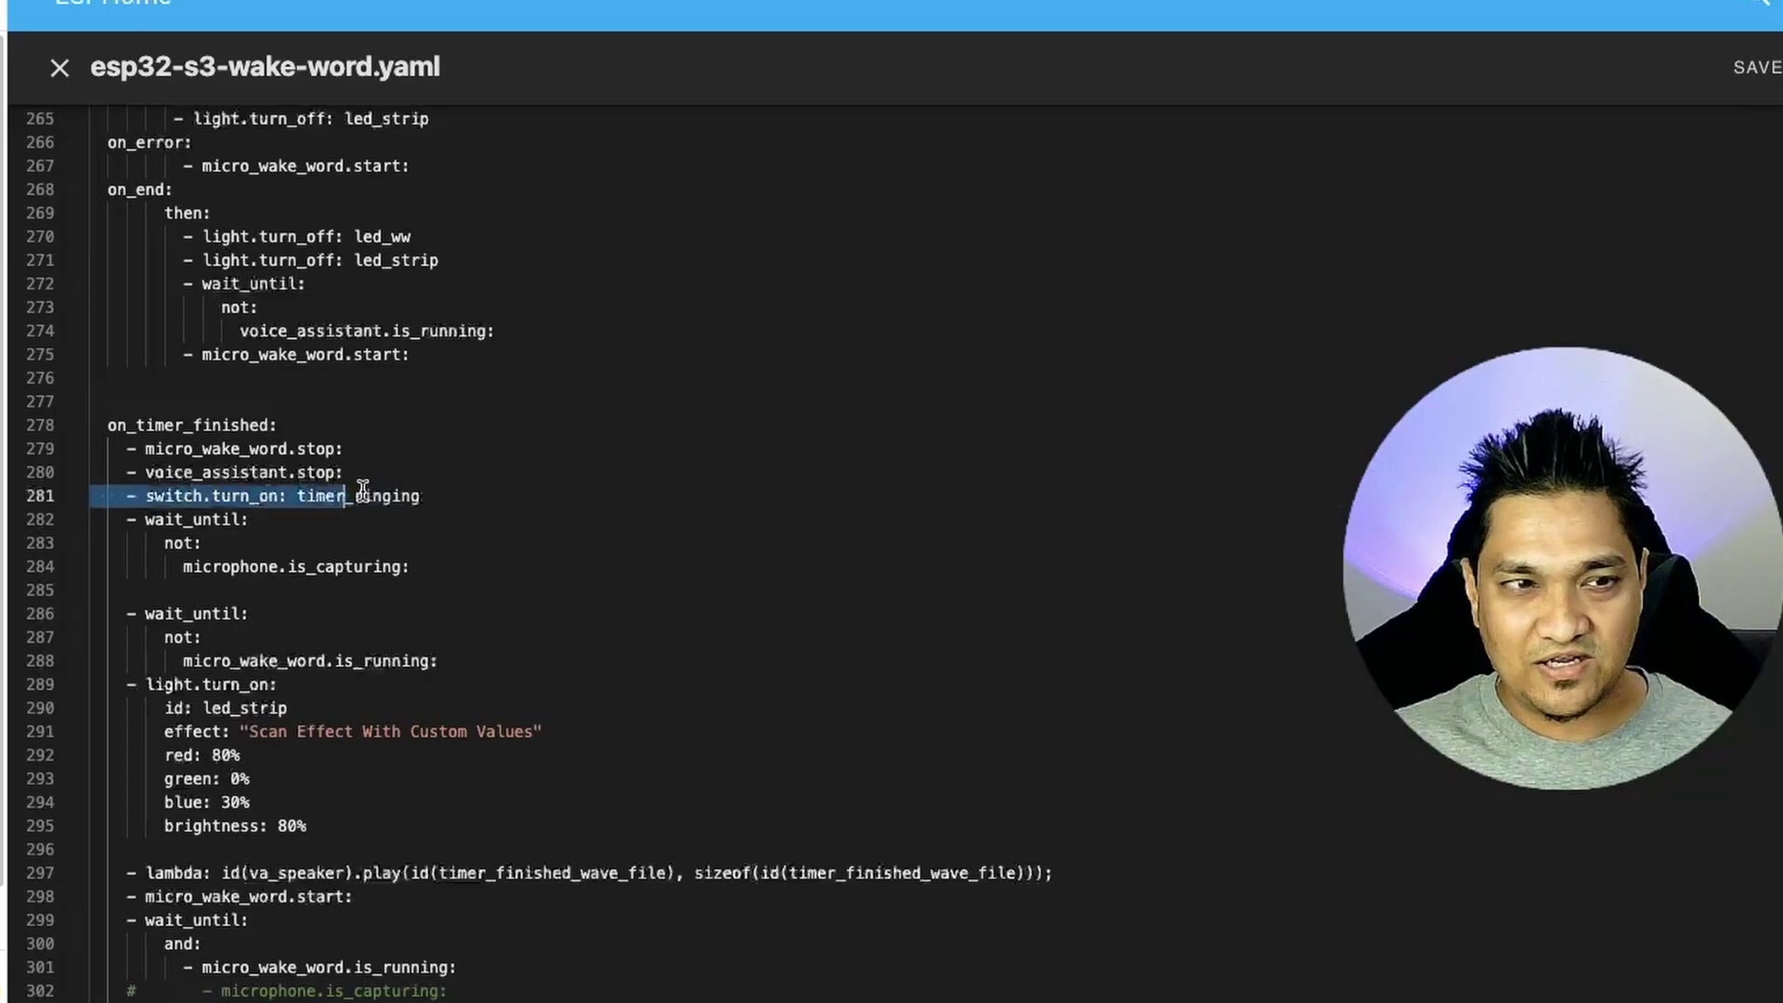
pyautogui.click(200, 639)
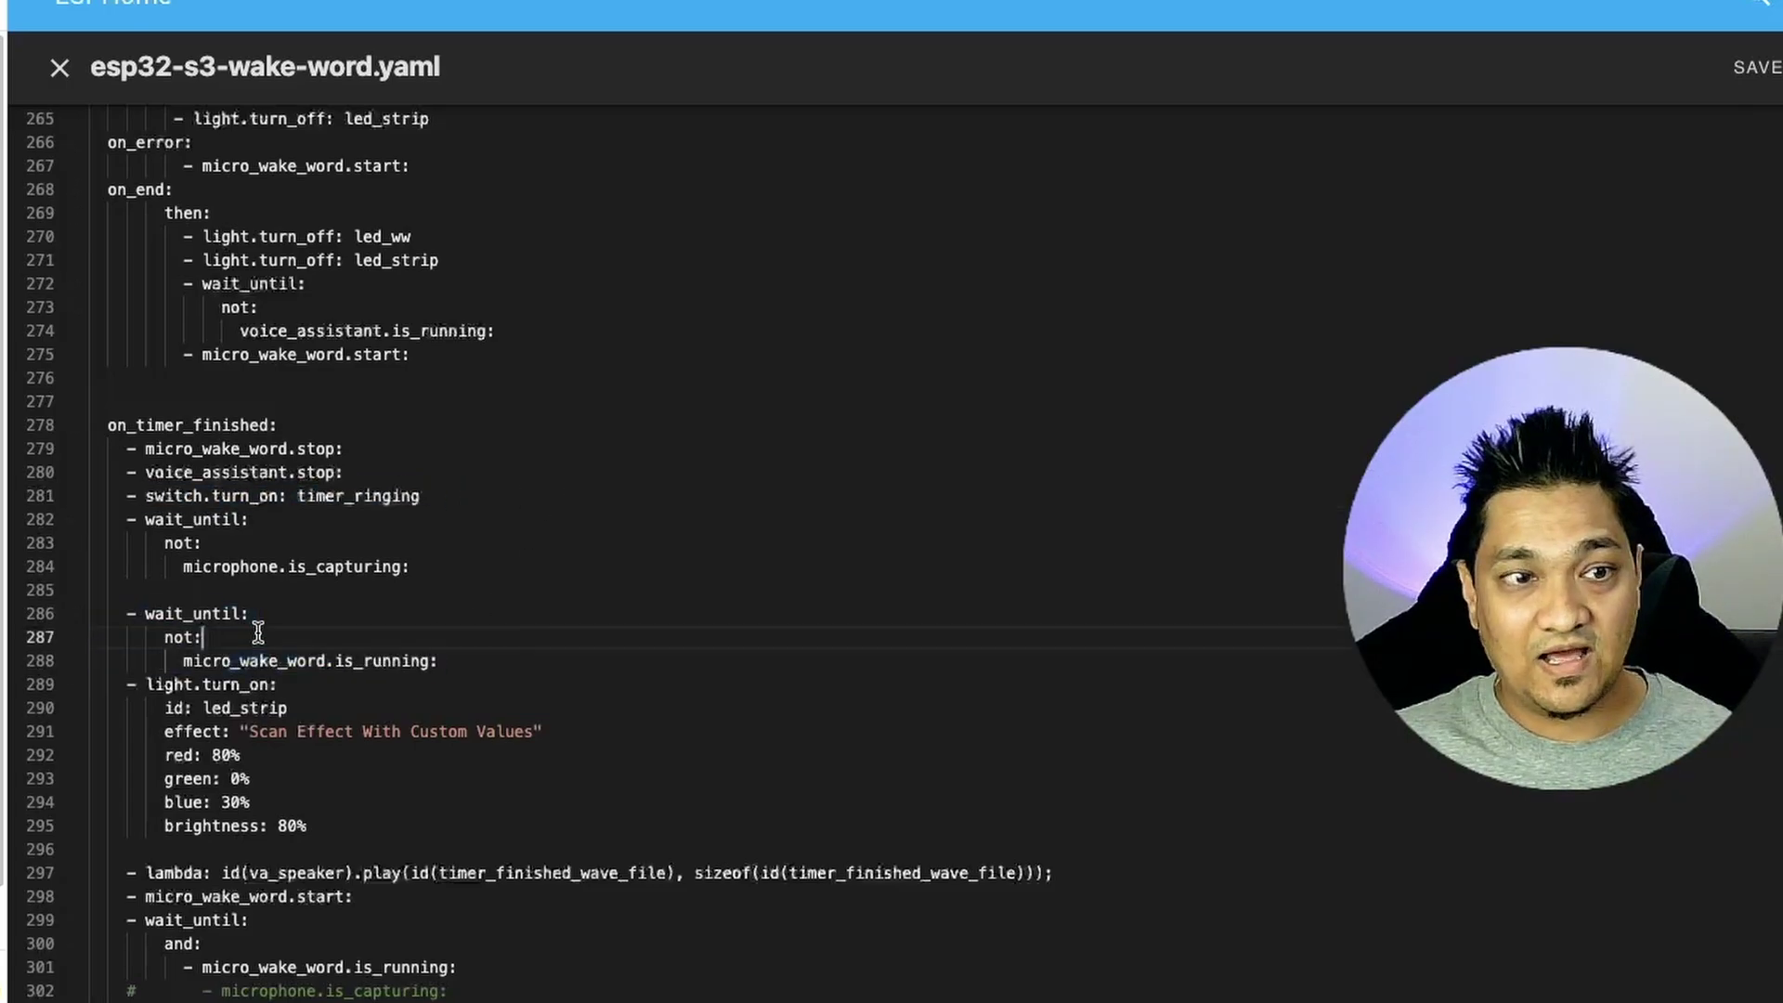
pyautogui.click(120, 617)
pyautogui.moveTo(122, 622); pyautogui.dragTo(521, 658)
pyautogui.scroll(-3, 521, 657)
pyautogui.moveTo(316, 694); pyautogui.dragTo(90, 554)
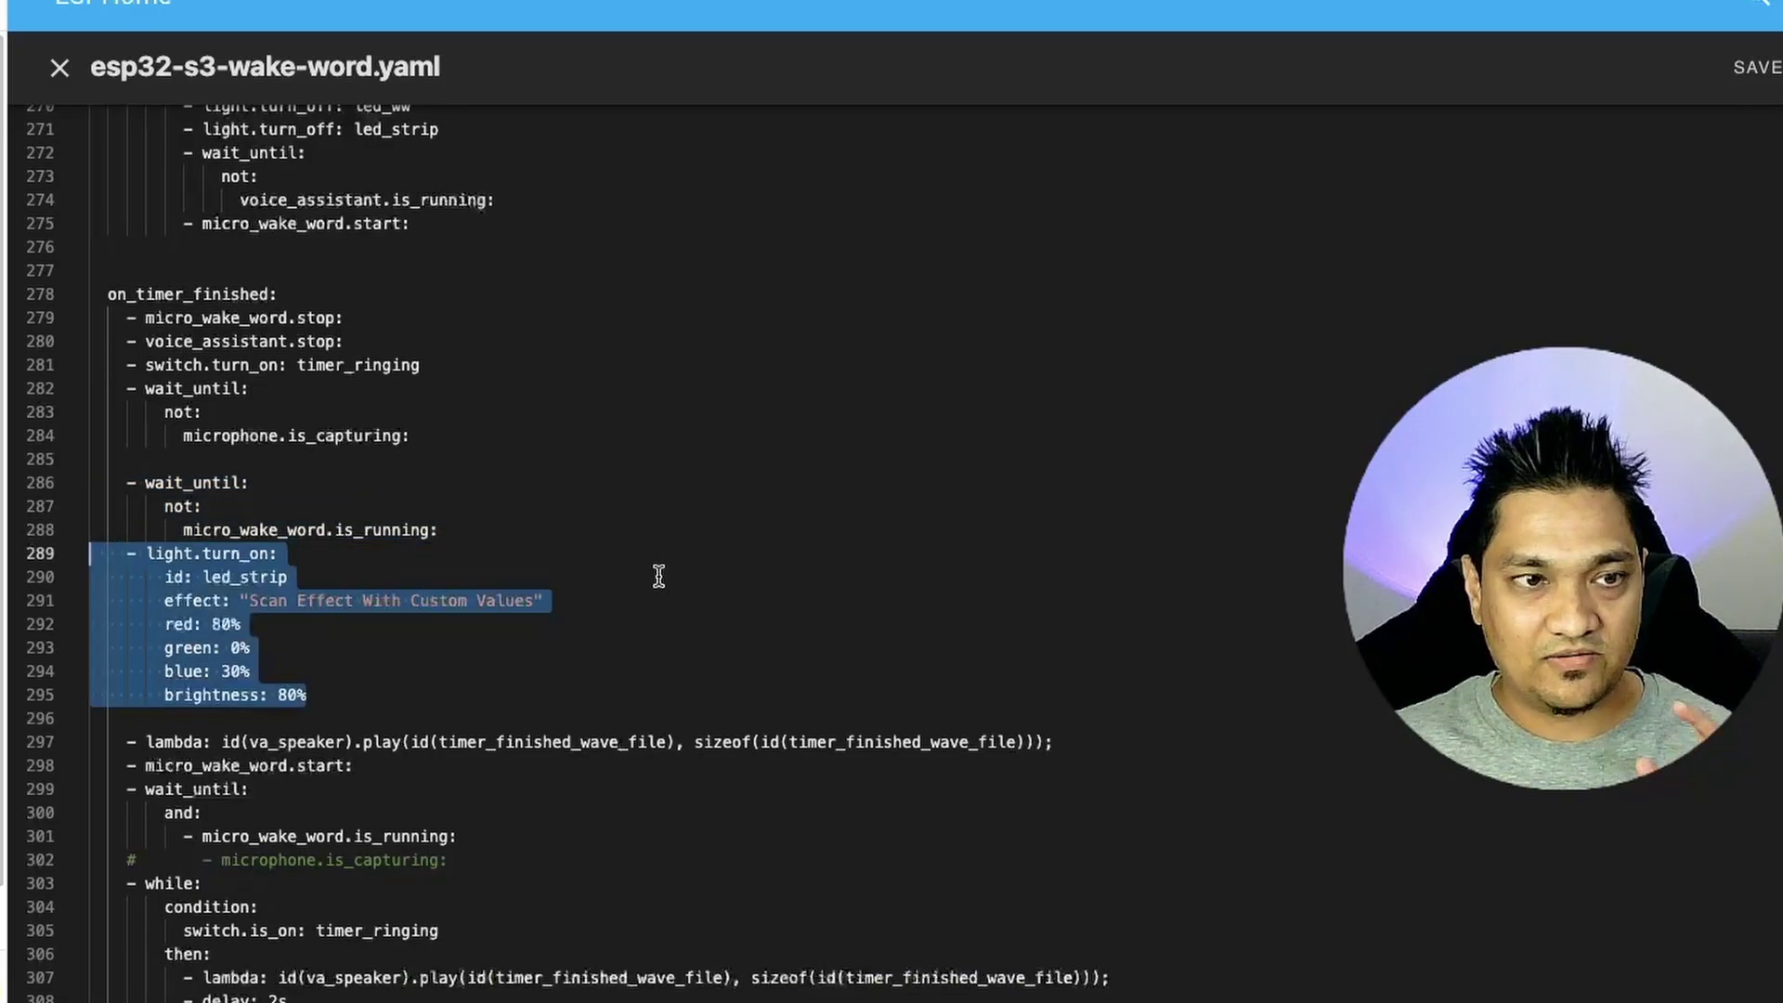
pyautogui.click(365, 670)
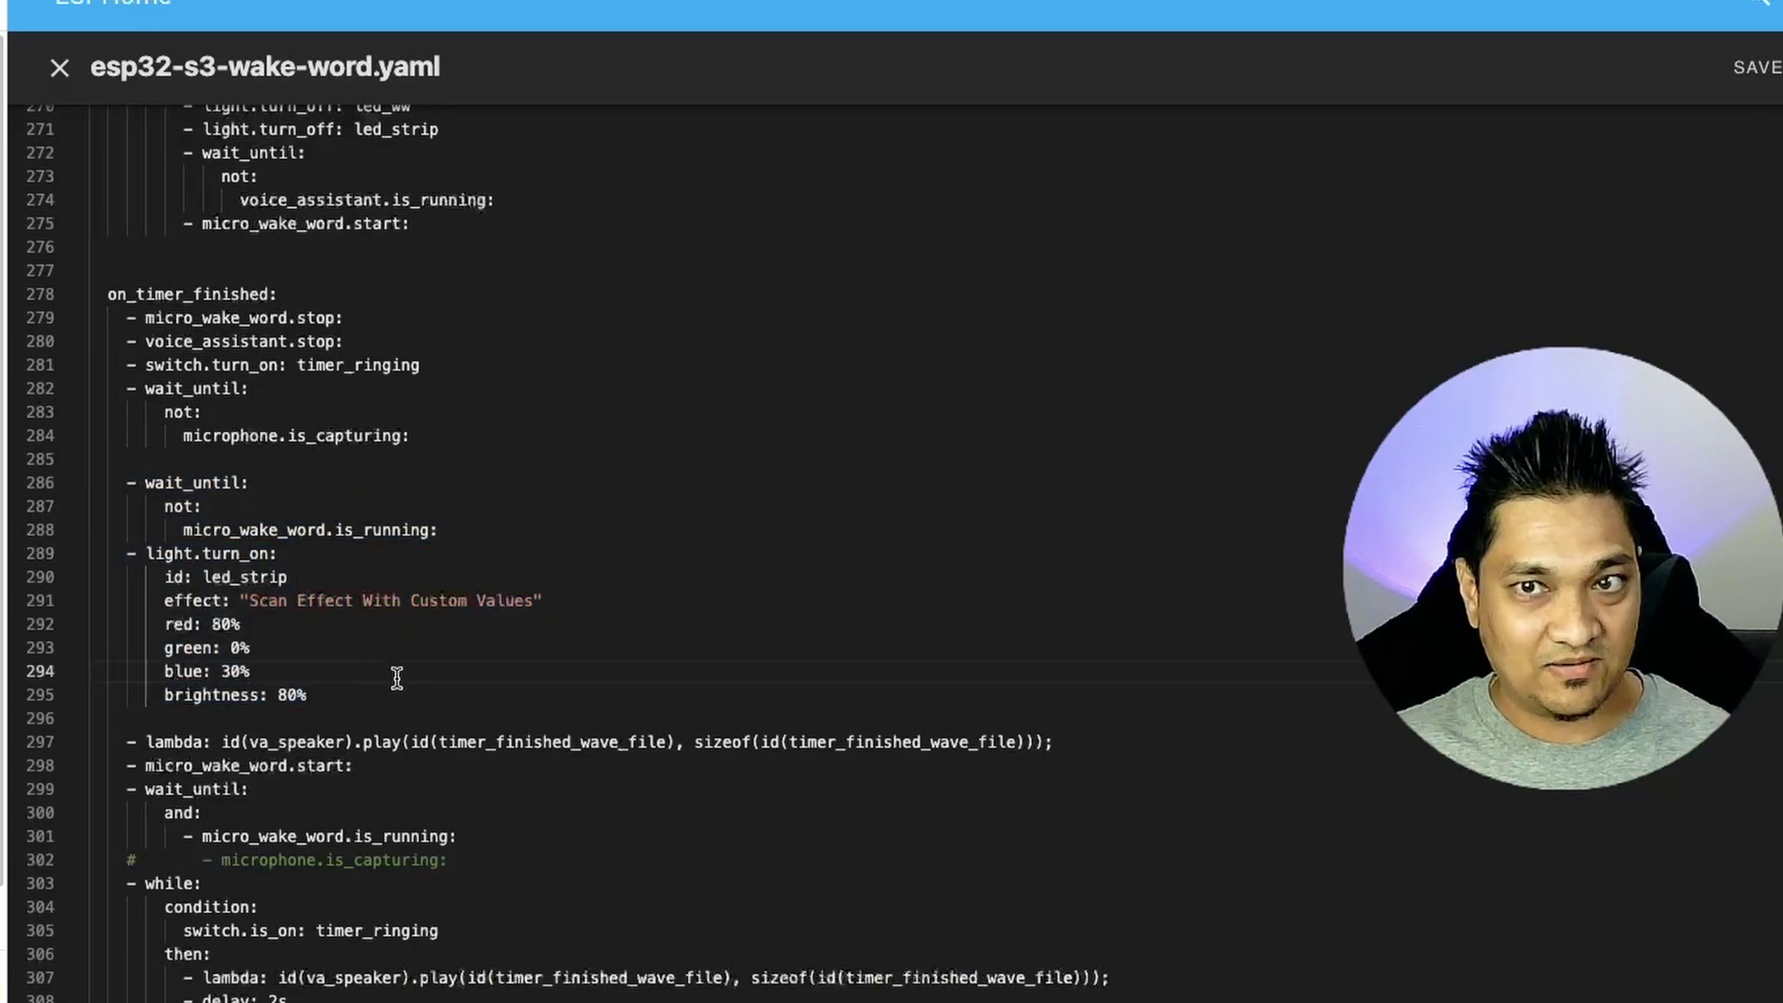
pyautogui.moveTo(1106, 740); pyautogui.dragTo(230, 740)
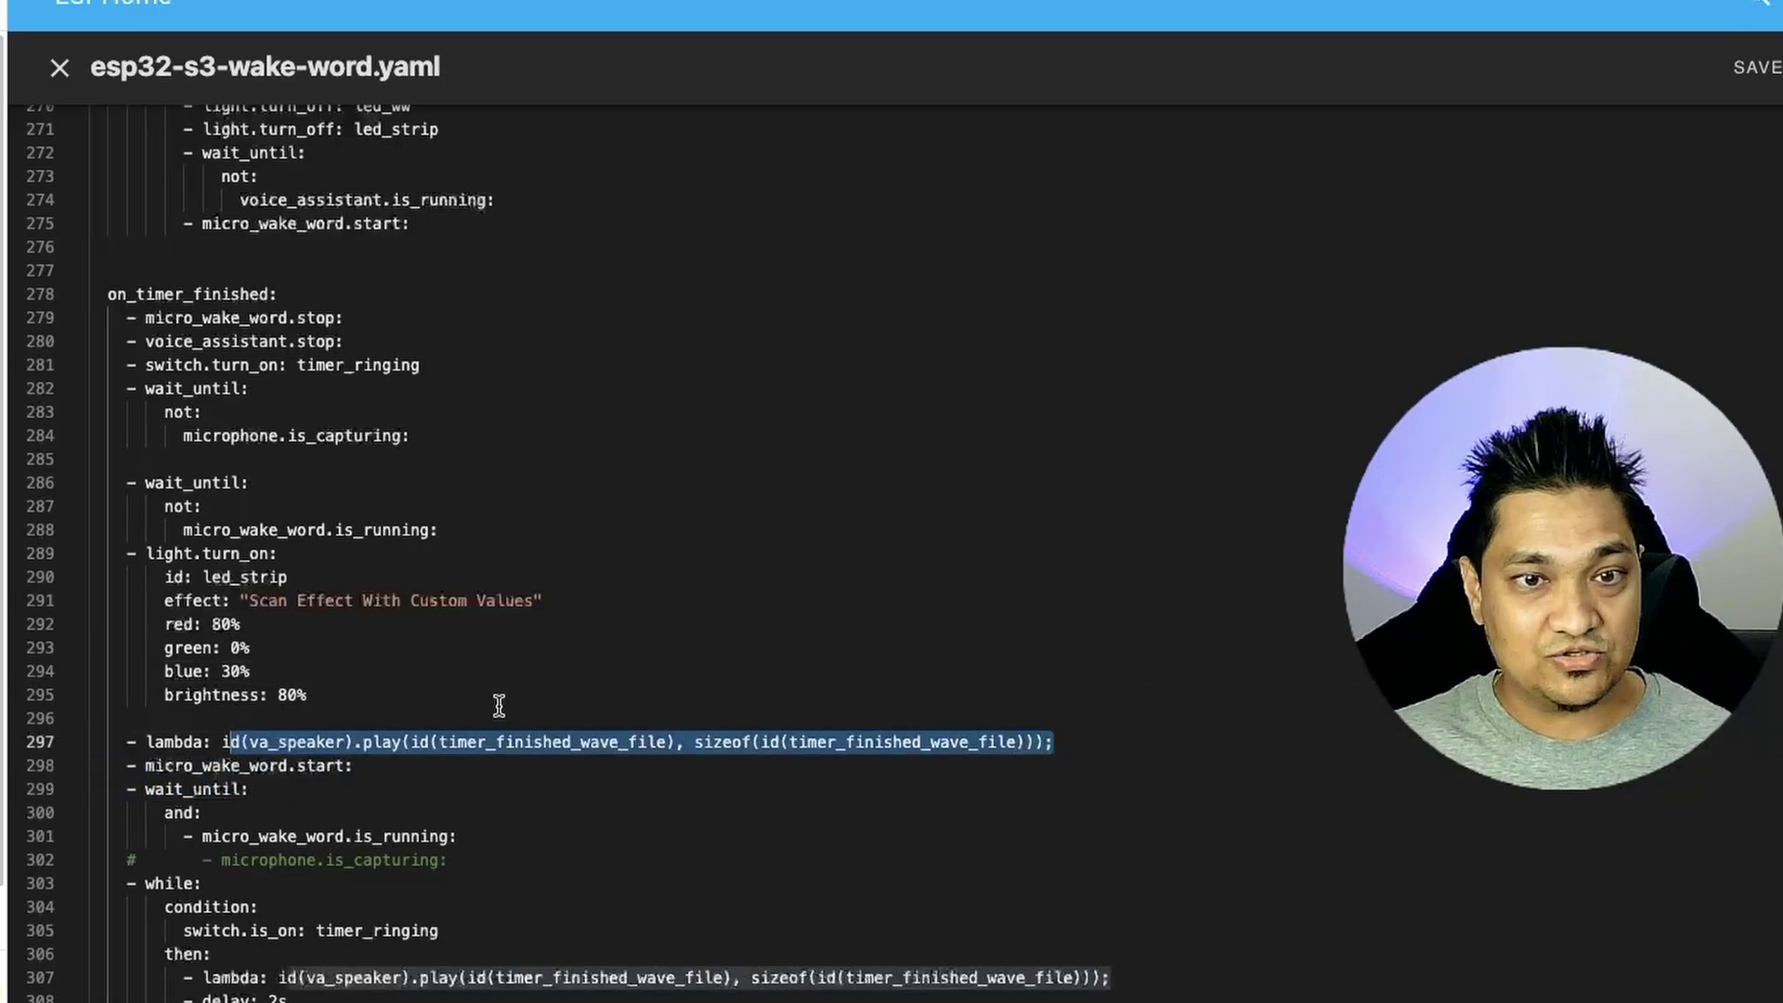
pyautogui.scroll(-3, 572, 688)
pyautogui.scroll(-3, 572, 688)
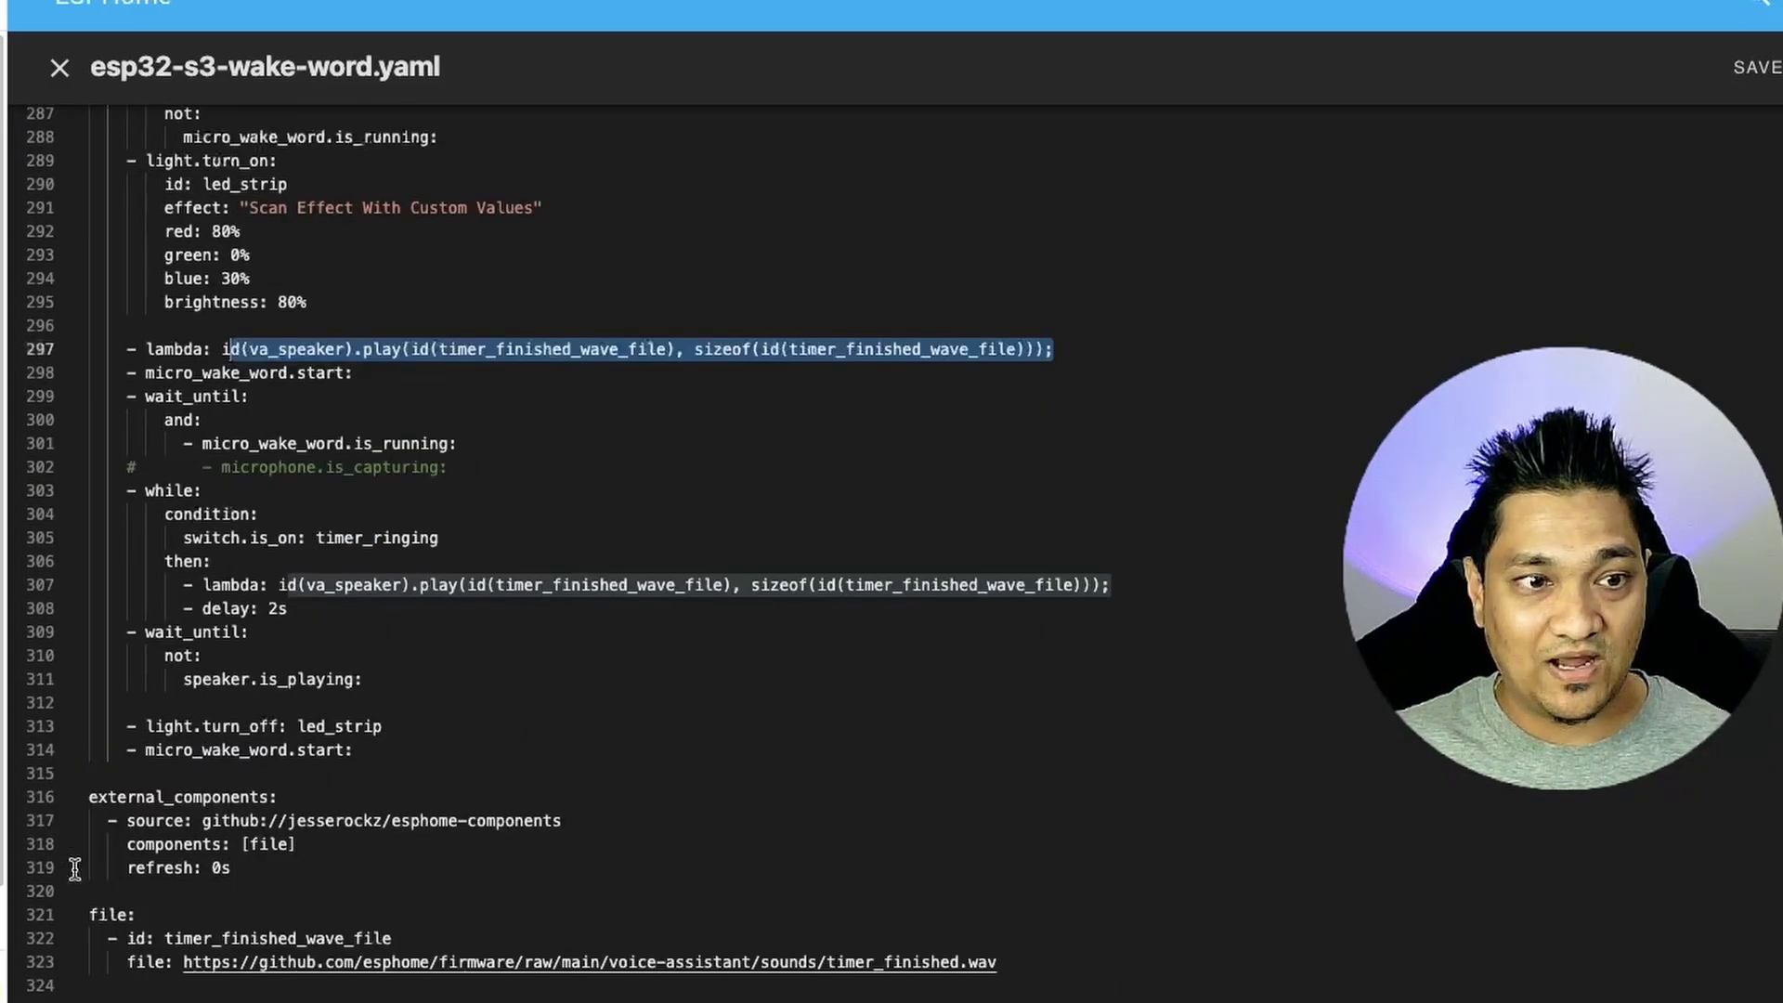
pyautogui.moveTo(92, 797); pyautogui.dragTo(232, 868)
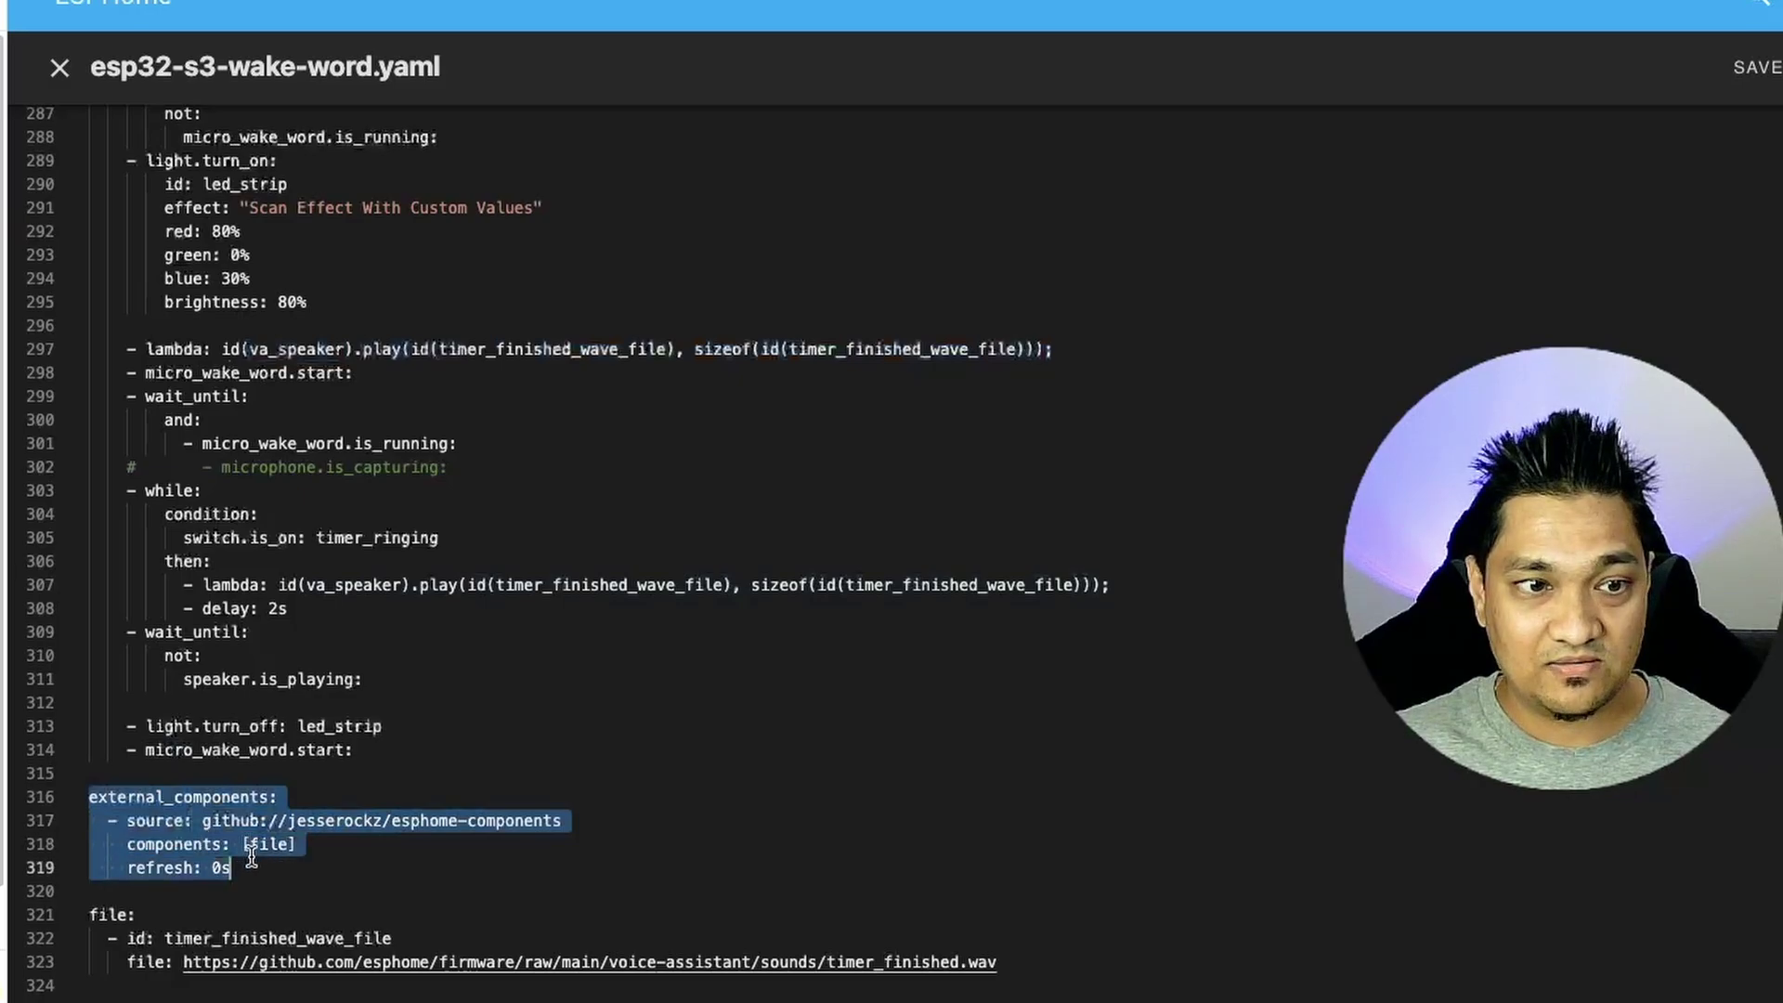
pyautogui.moveTo(997, 961); pyautogui.dragTo(35, 918)
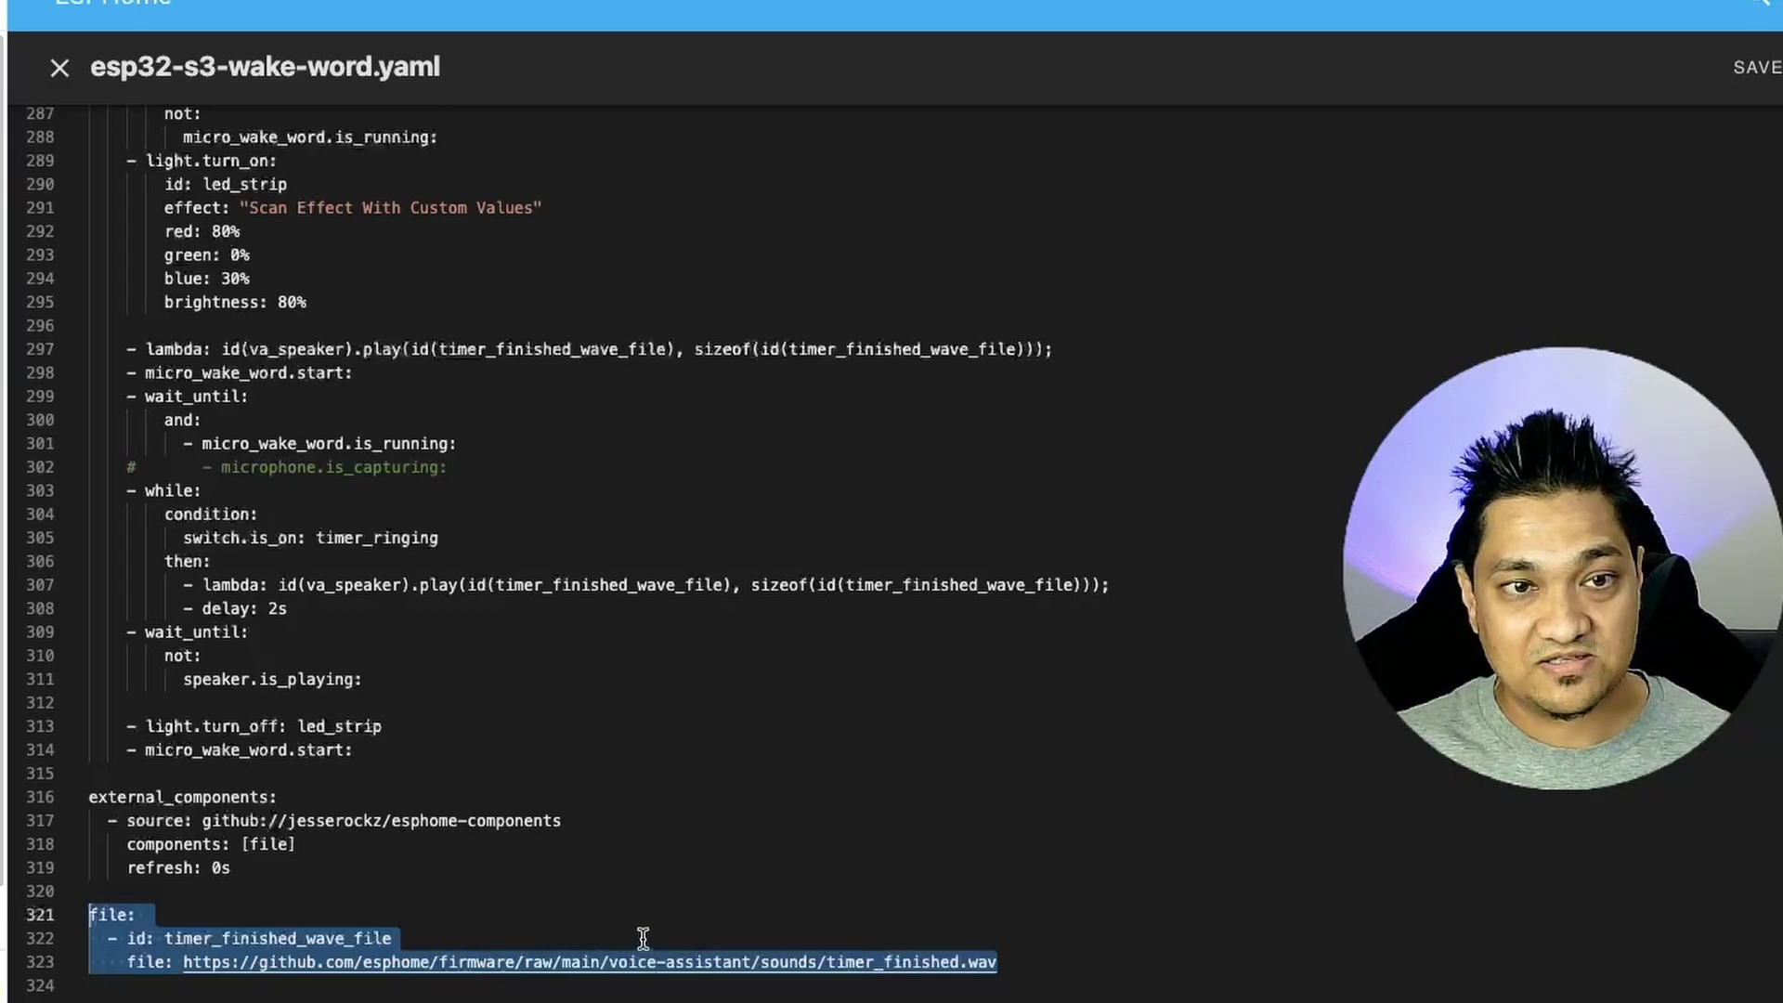
pyautogui.click(1039, 961)
pyautogui.hotkey('shift', 'Up')
pyautogui.hotkey('shift', 'Up')
pyautogui.hotkey('shift', 'Up')
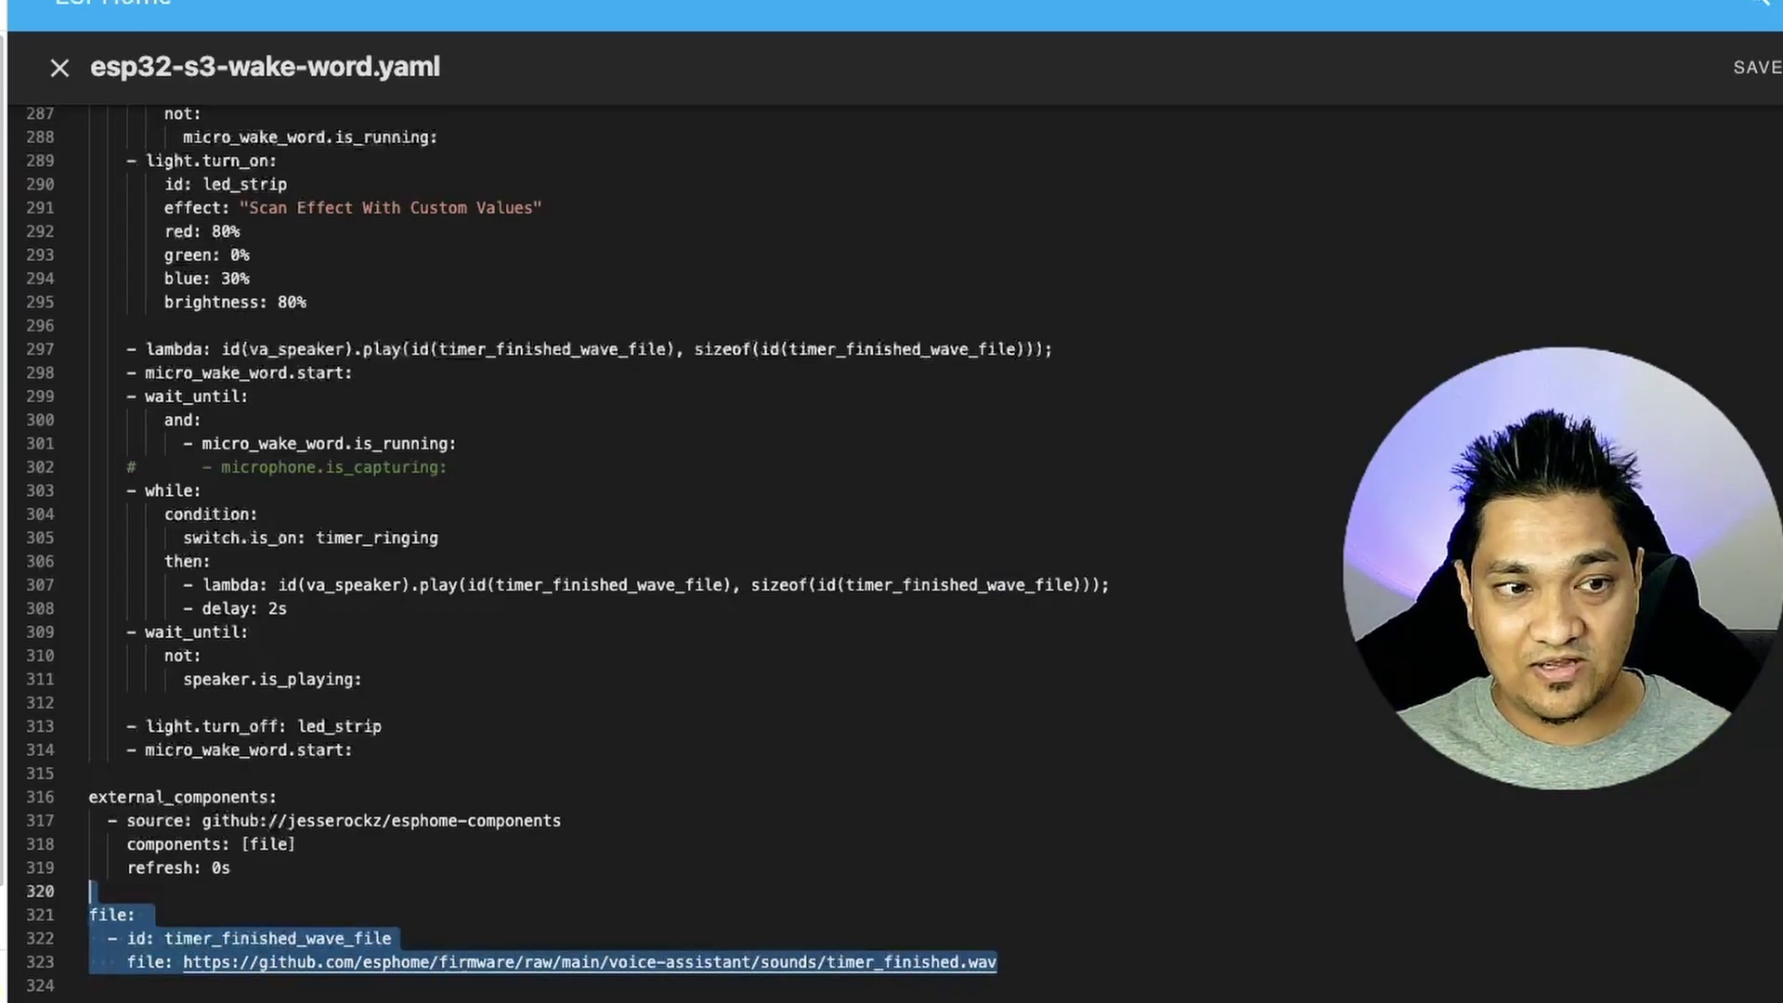
pyautogui.click(371, 869)
pyautogui.hotkey('shift', 'Up')
pyautogui.hotkey('shift', 'Up')
pyautogui.hotkey('shift', 'Up')
pyautogui.hotkey('shift', 'Up')
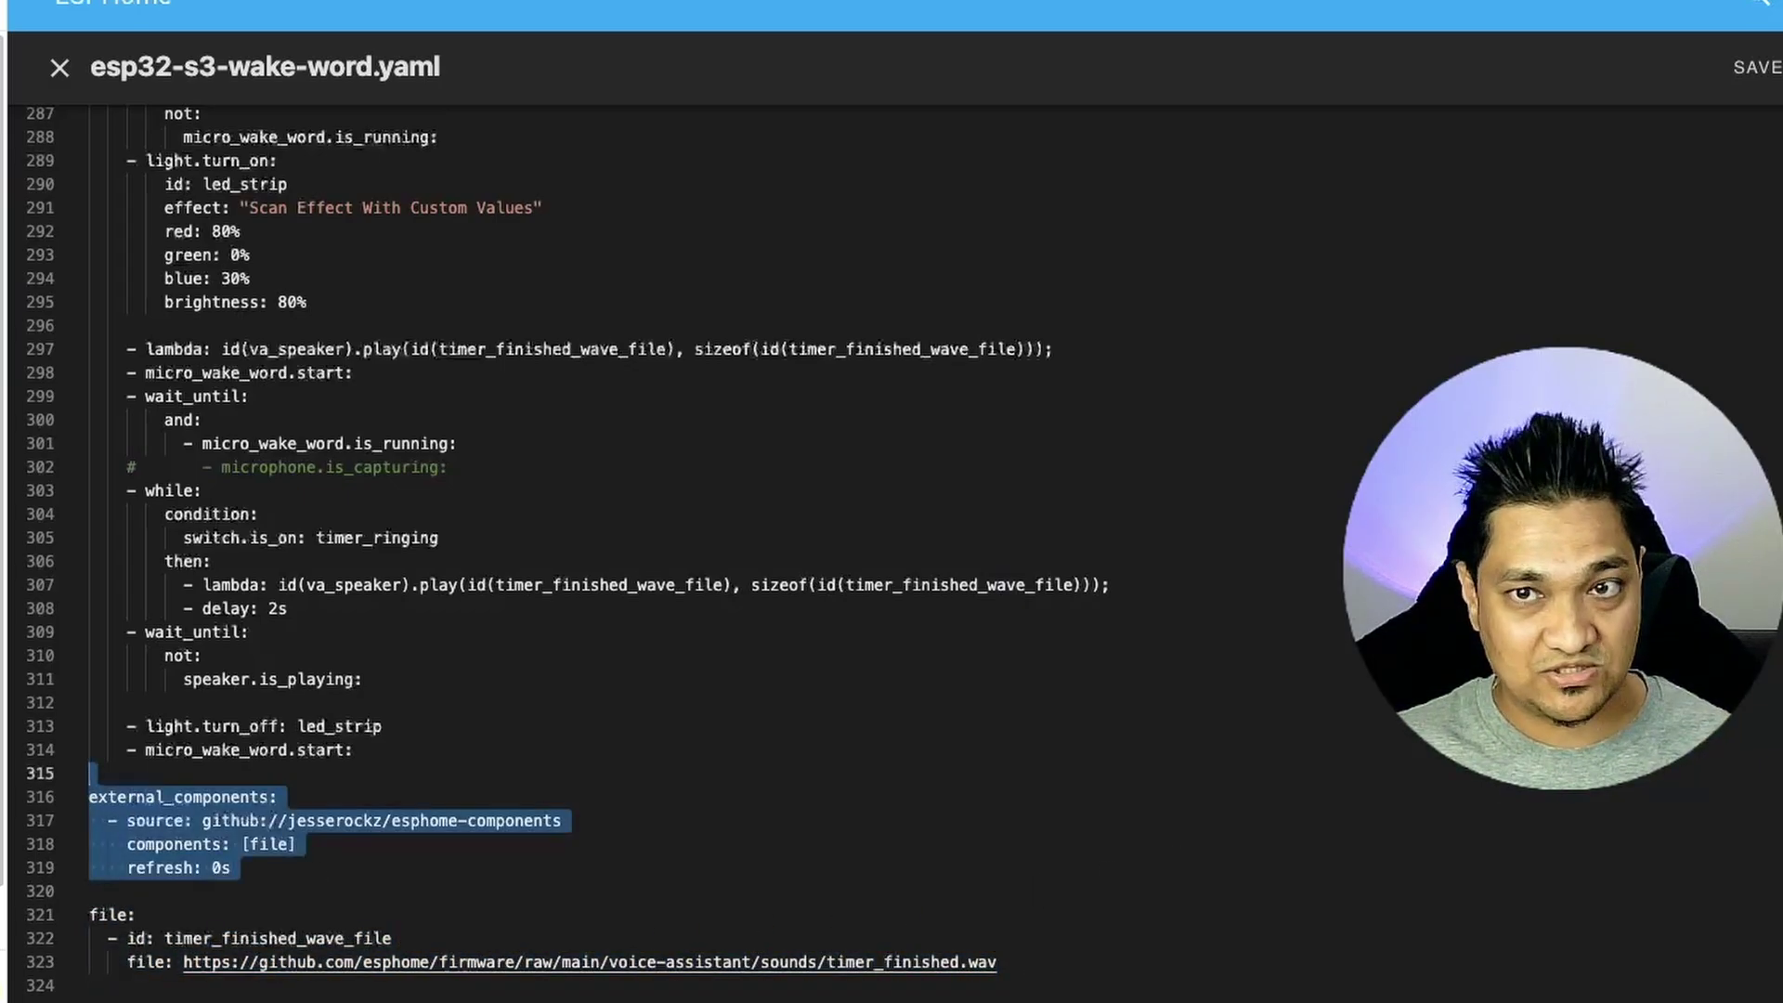
pyautogui.scroll(4, 558, 557)
pyautogui.moveTo(128, 545); pyautogui.dragTo(1072, 539)
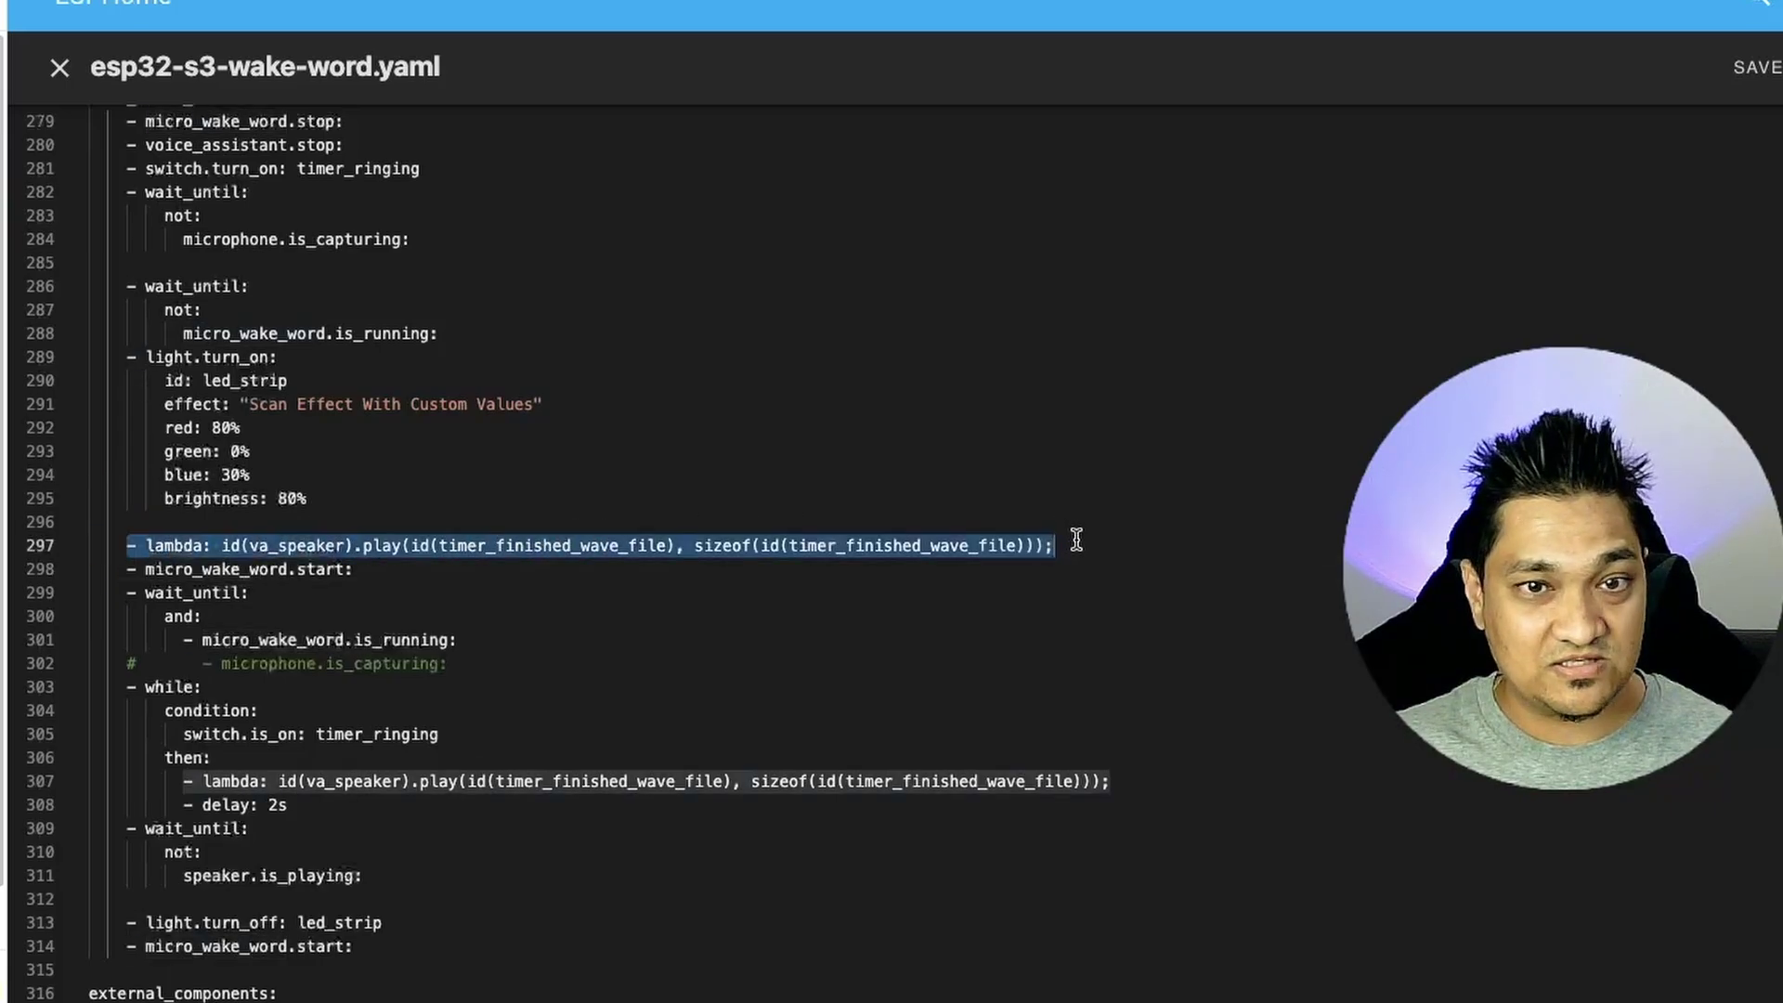
pyautogui.scroll(-4, 1054, 547)
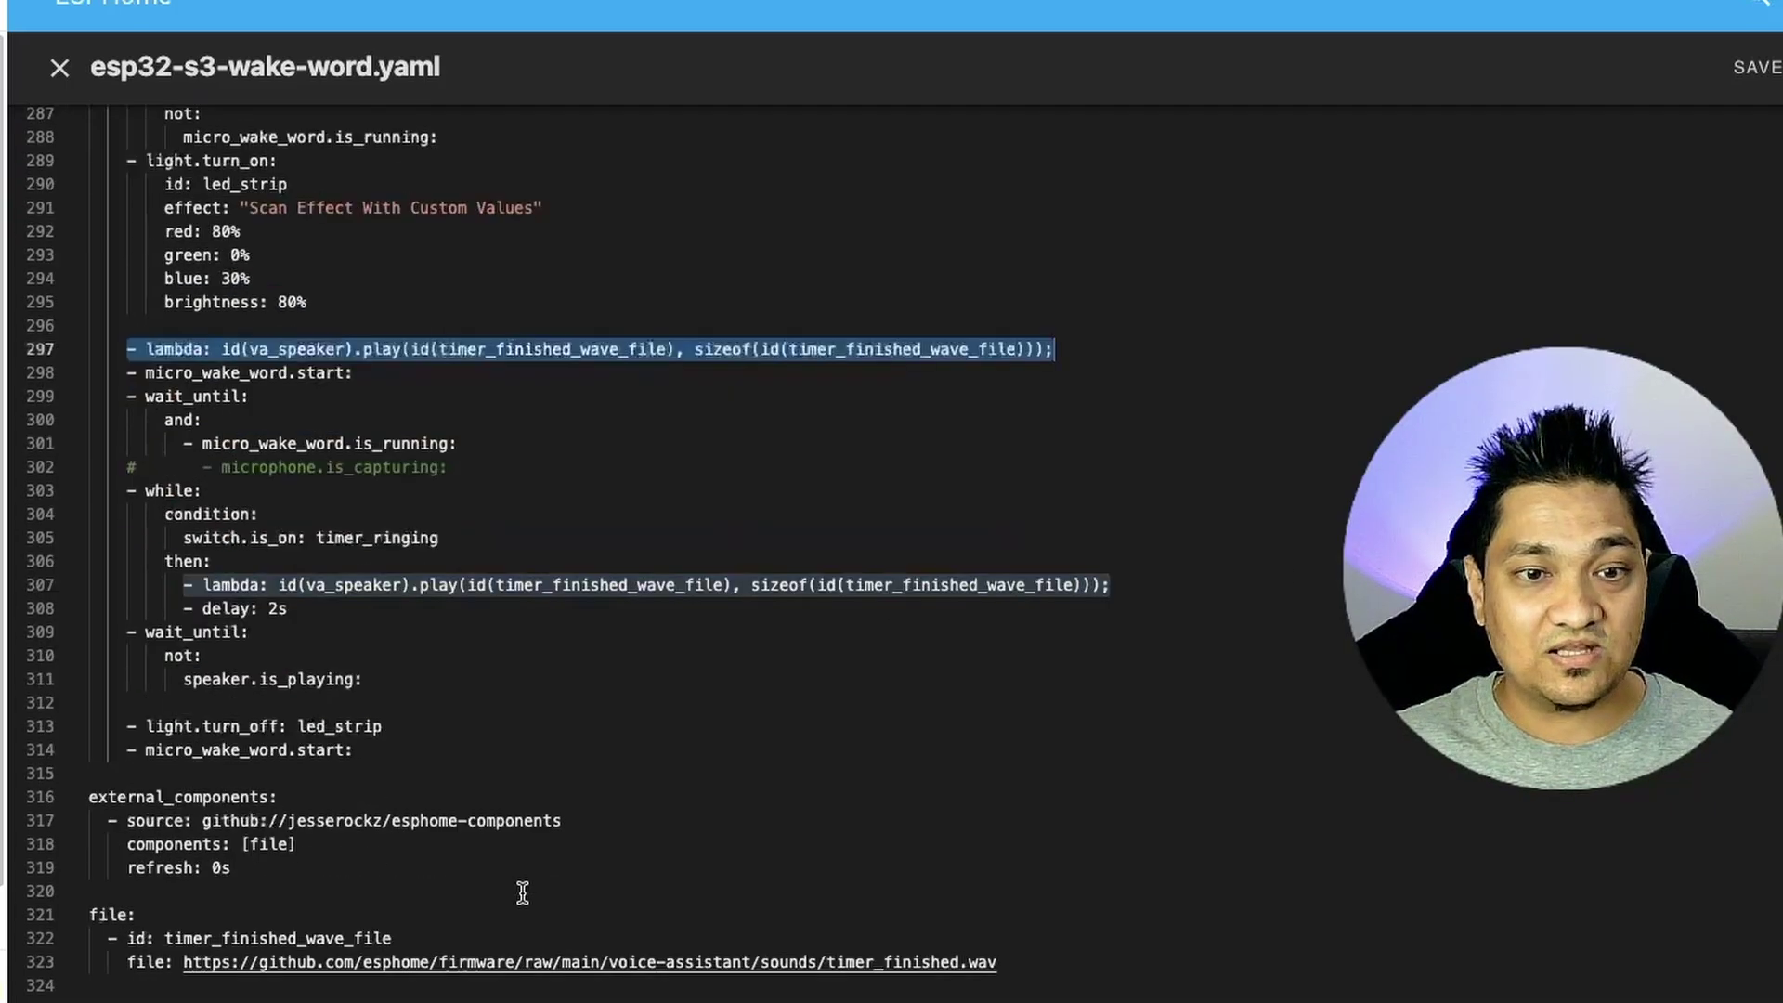
pyautogui.moveTo(1069, 963); pyautogui.dragTo(760, 959)
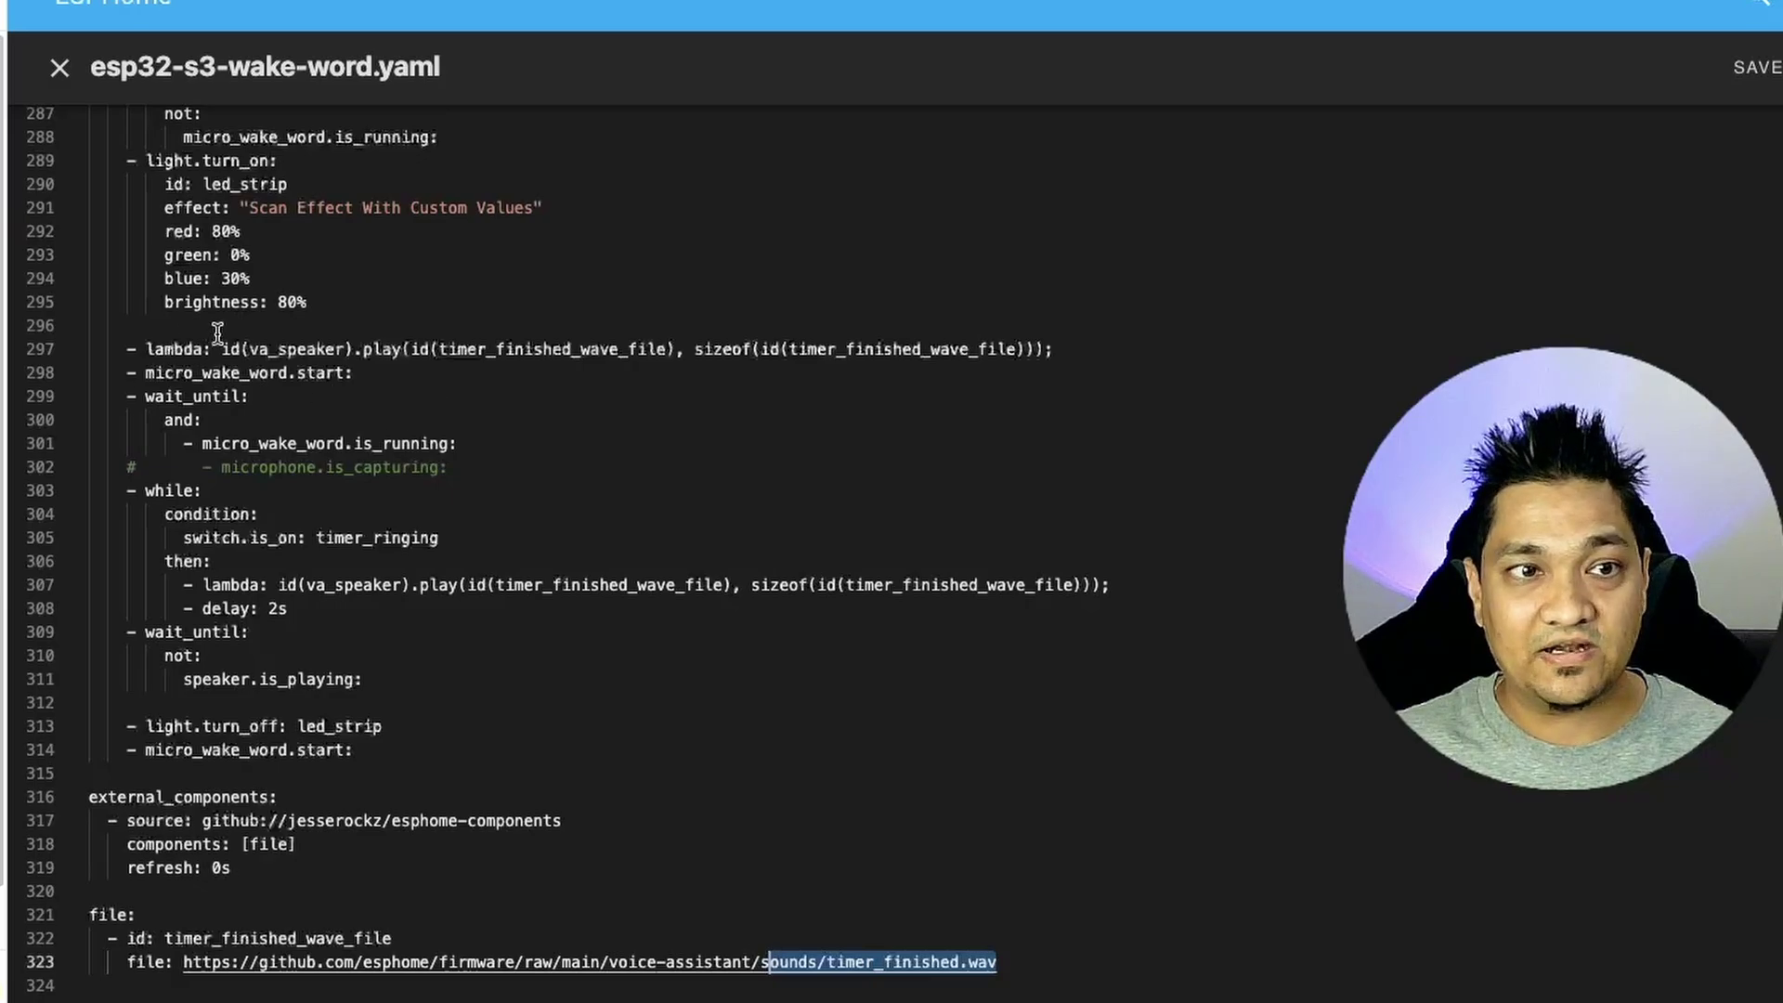
pyautogui.click(297, 345)
pyautogui.doubleClick(297, 347)
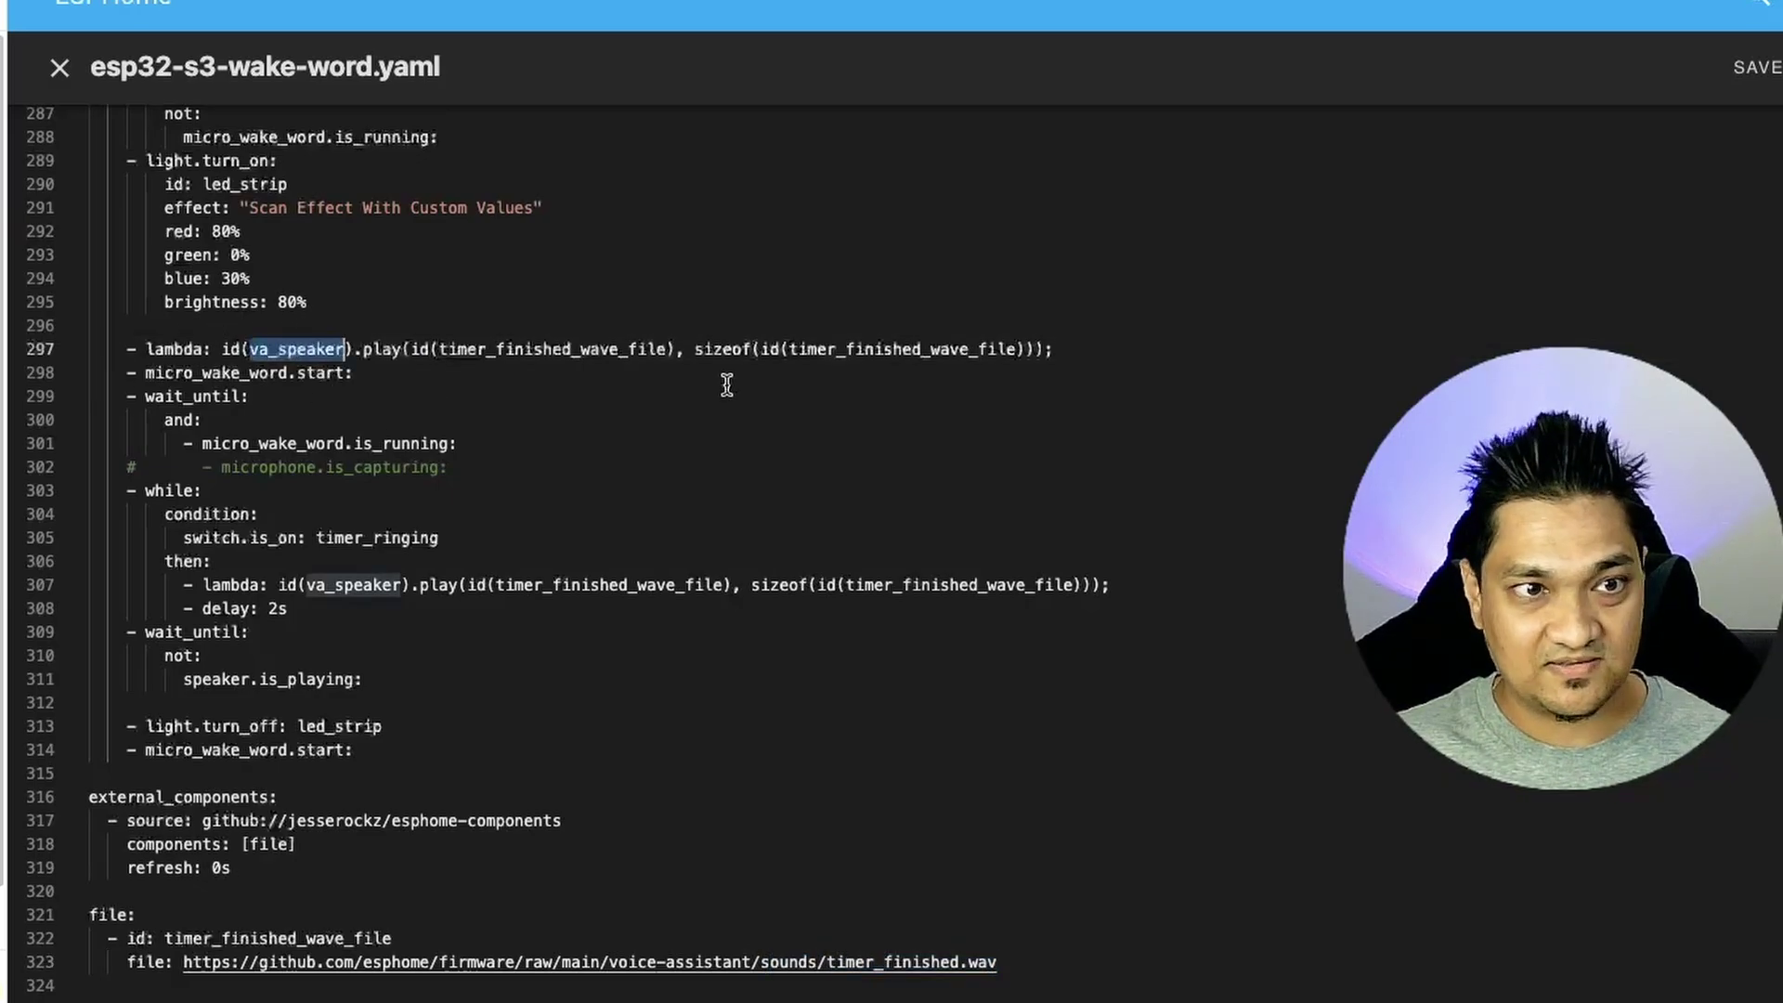
pyautogui.click(105, 371)
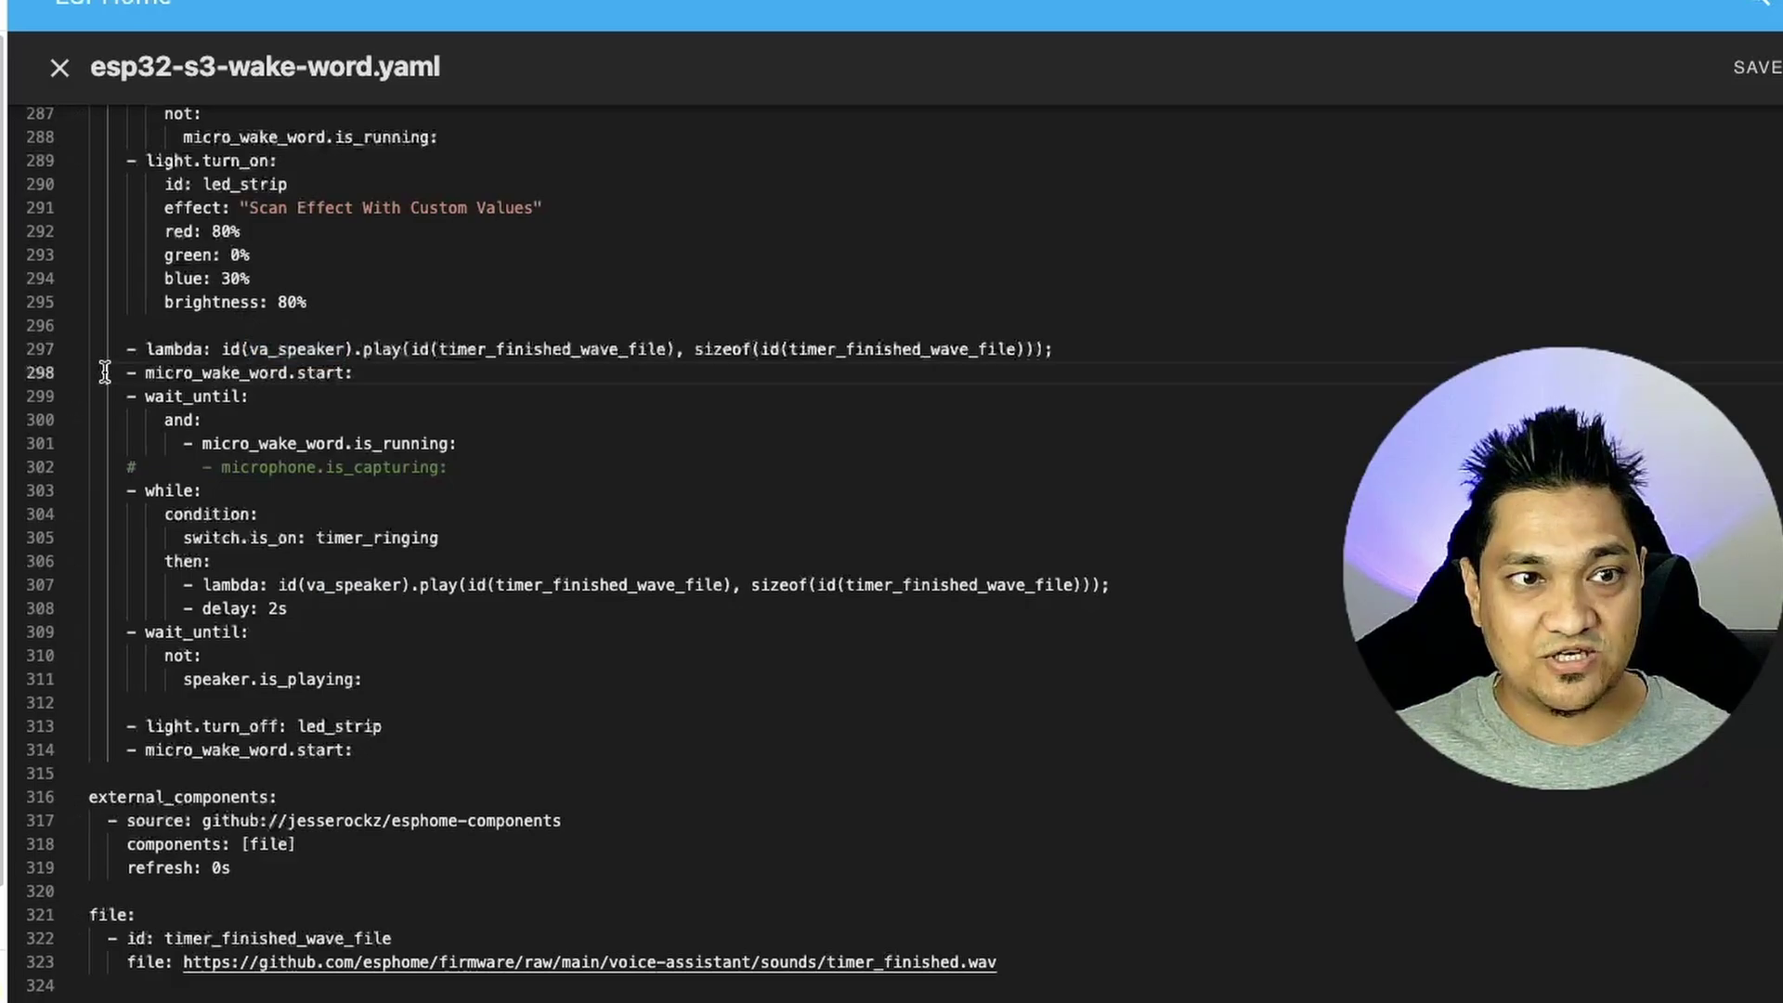
pyautogui.moveTo(105, 371); pyautogui.dragTo(512, 376)
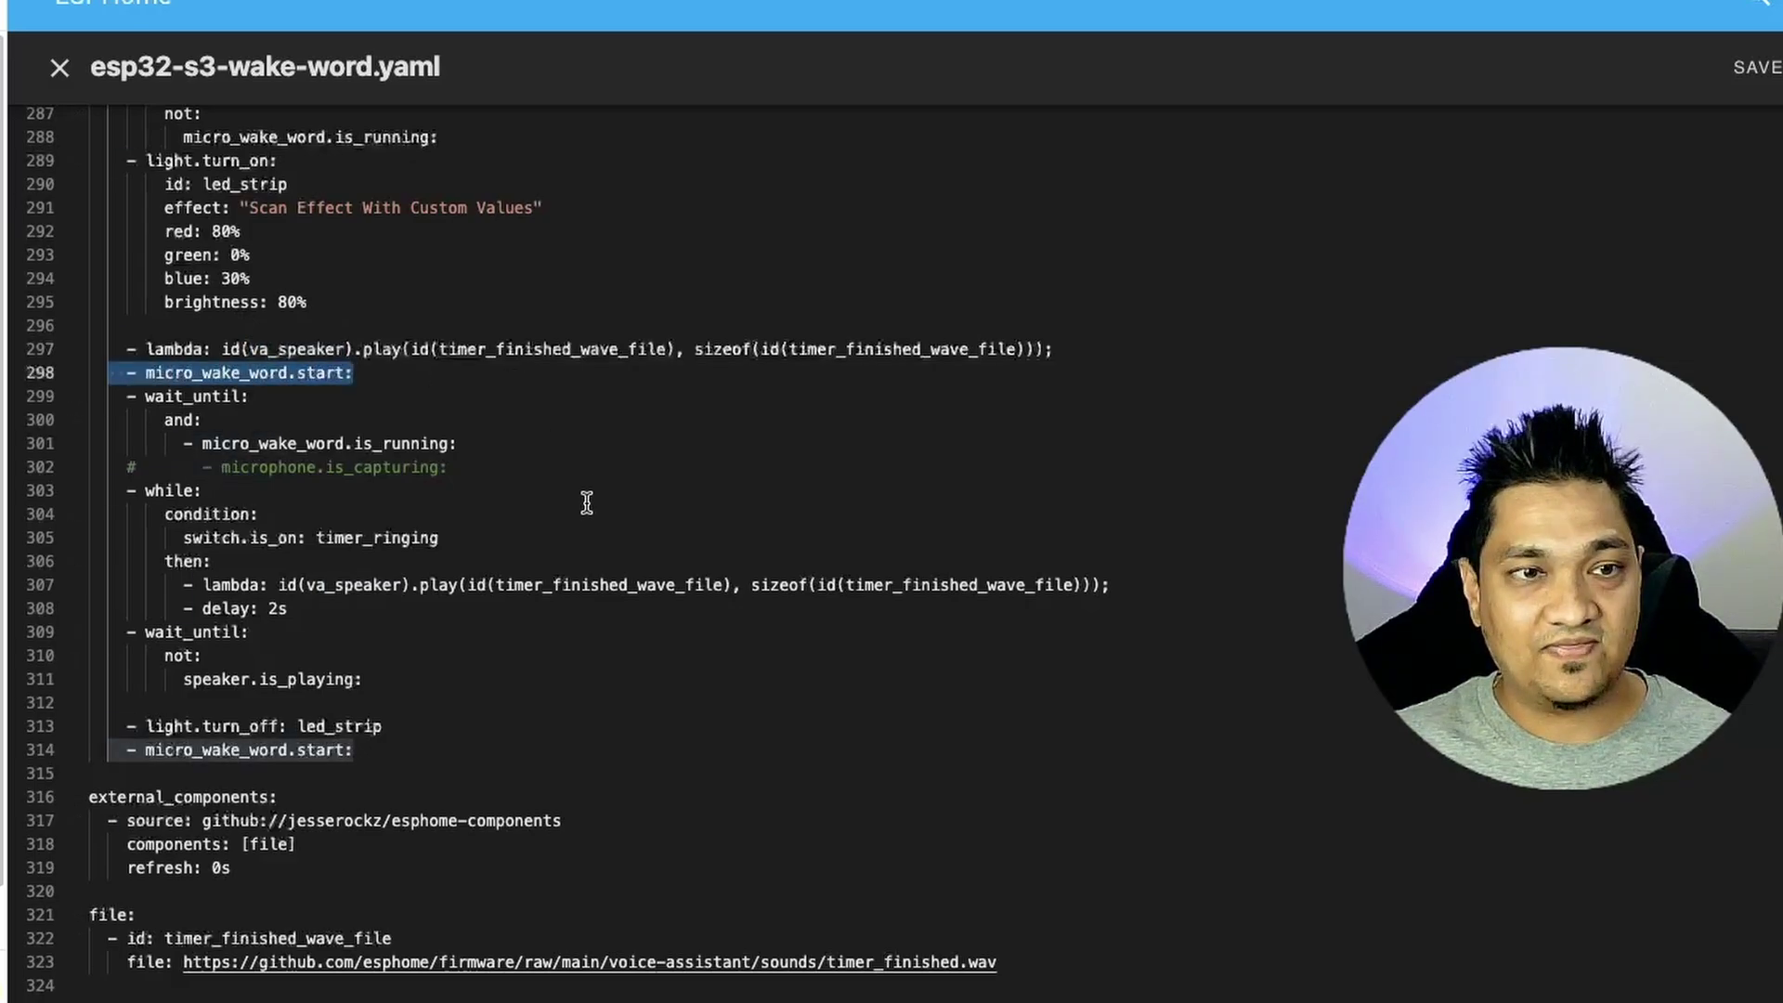
pyautogui.moveTo(124, 490); pyautogui.dragTo(344, 641)
pyautogui.click(405, 514)
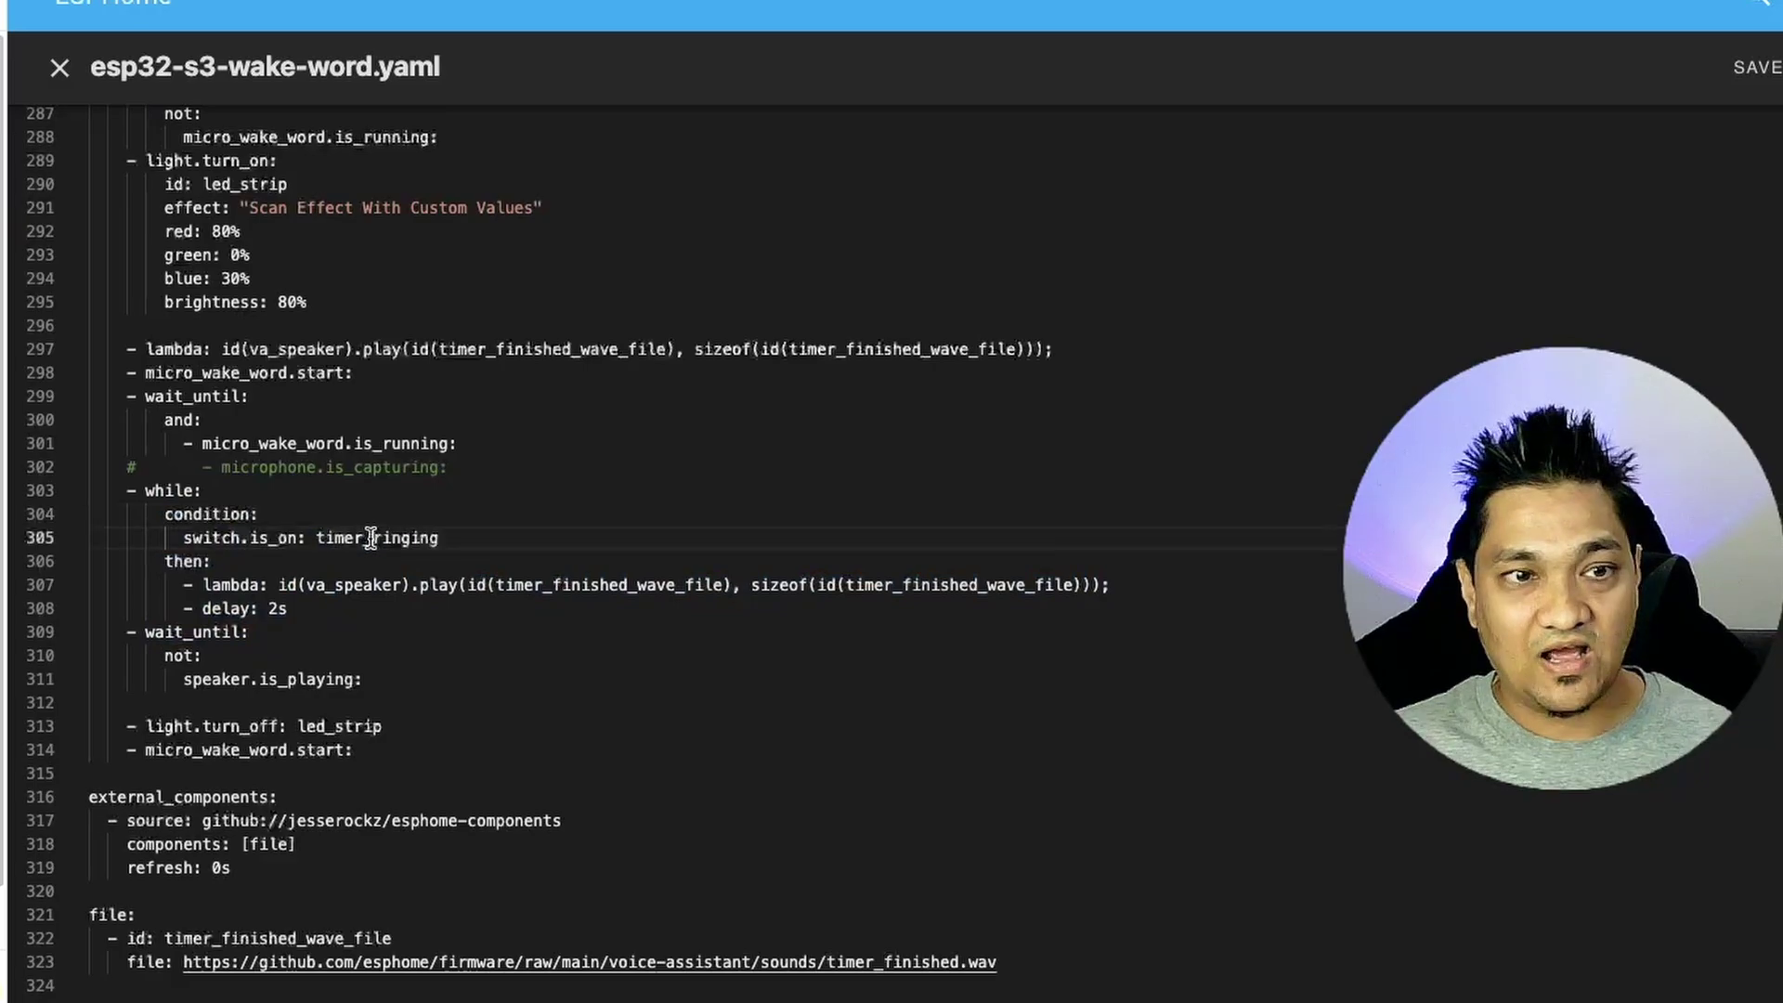
pyautogui.doubleClick(369, 539)
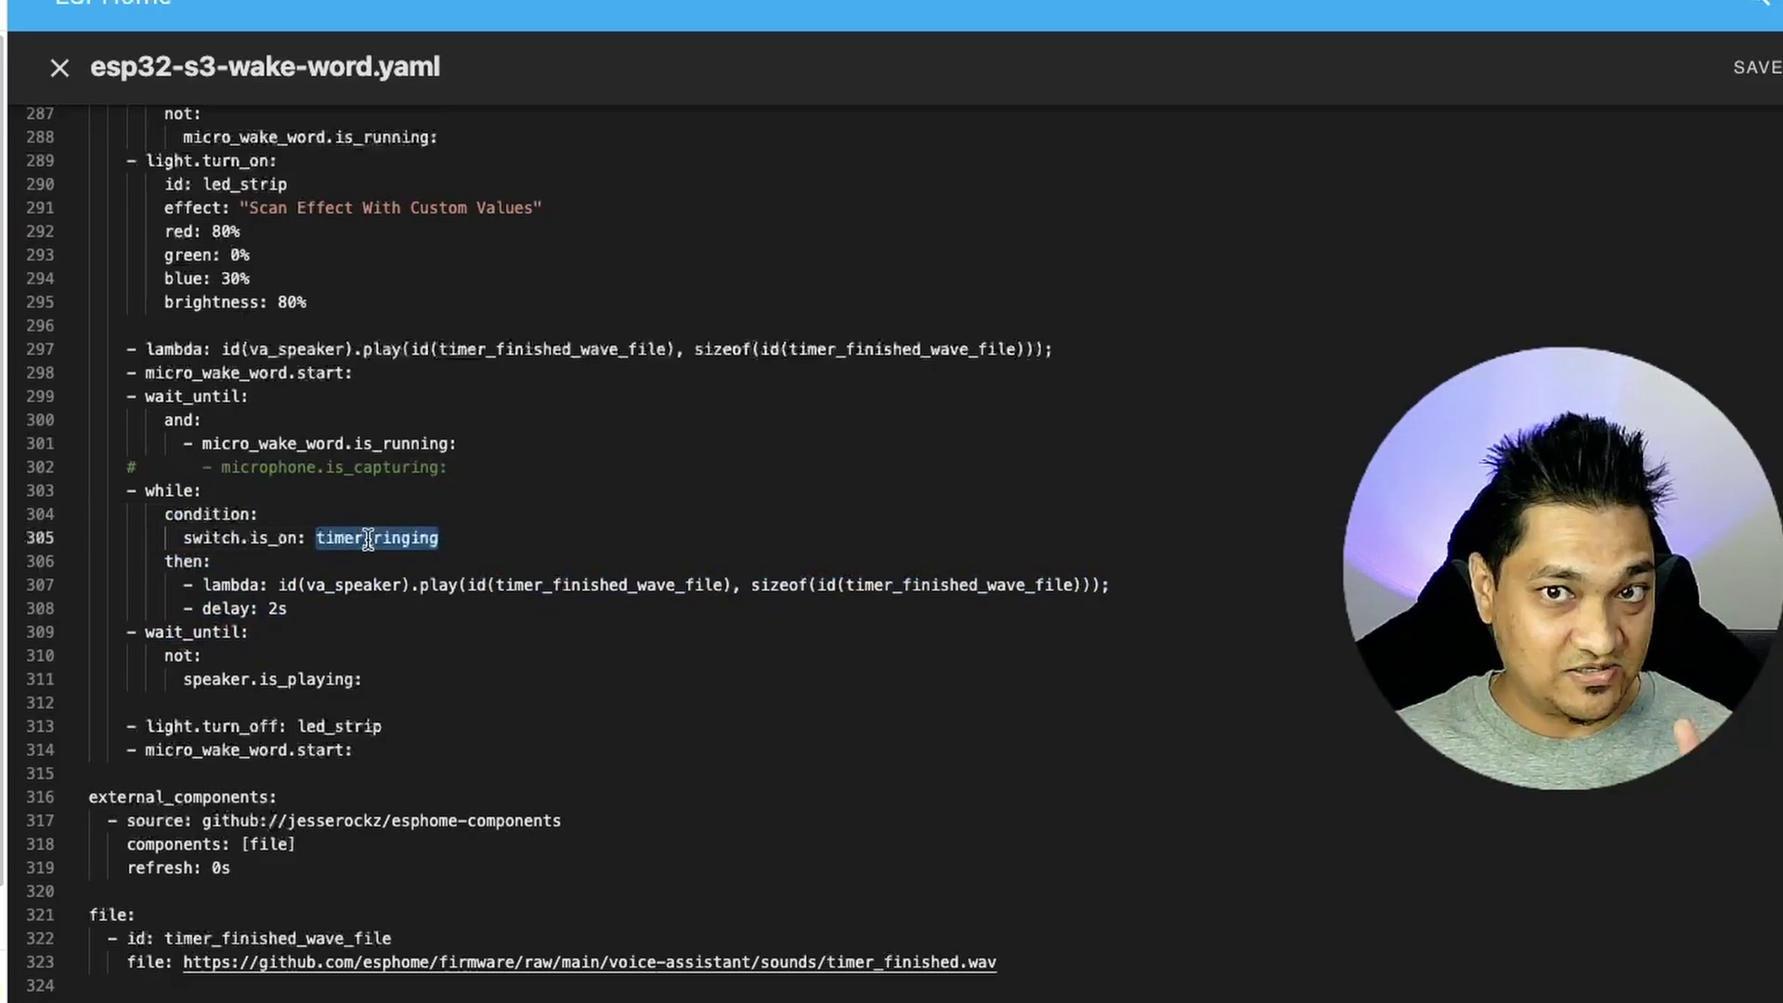
pyautogui.click(355, 562)
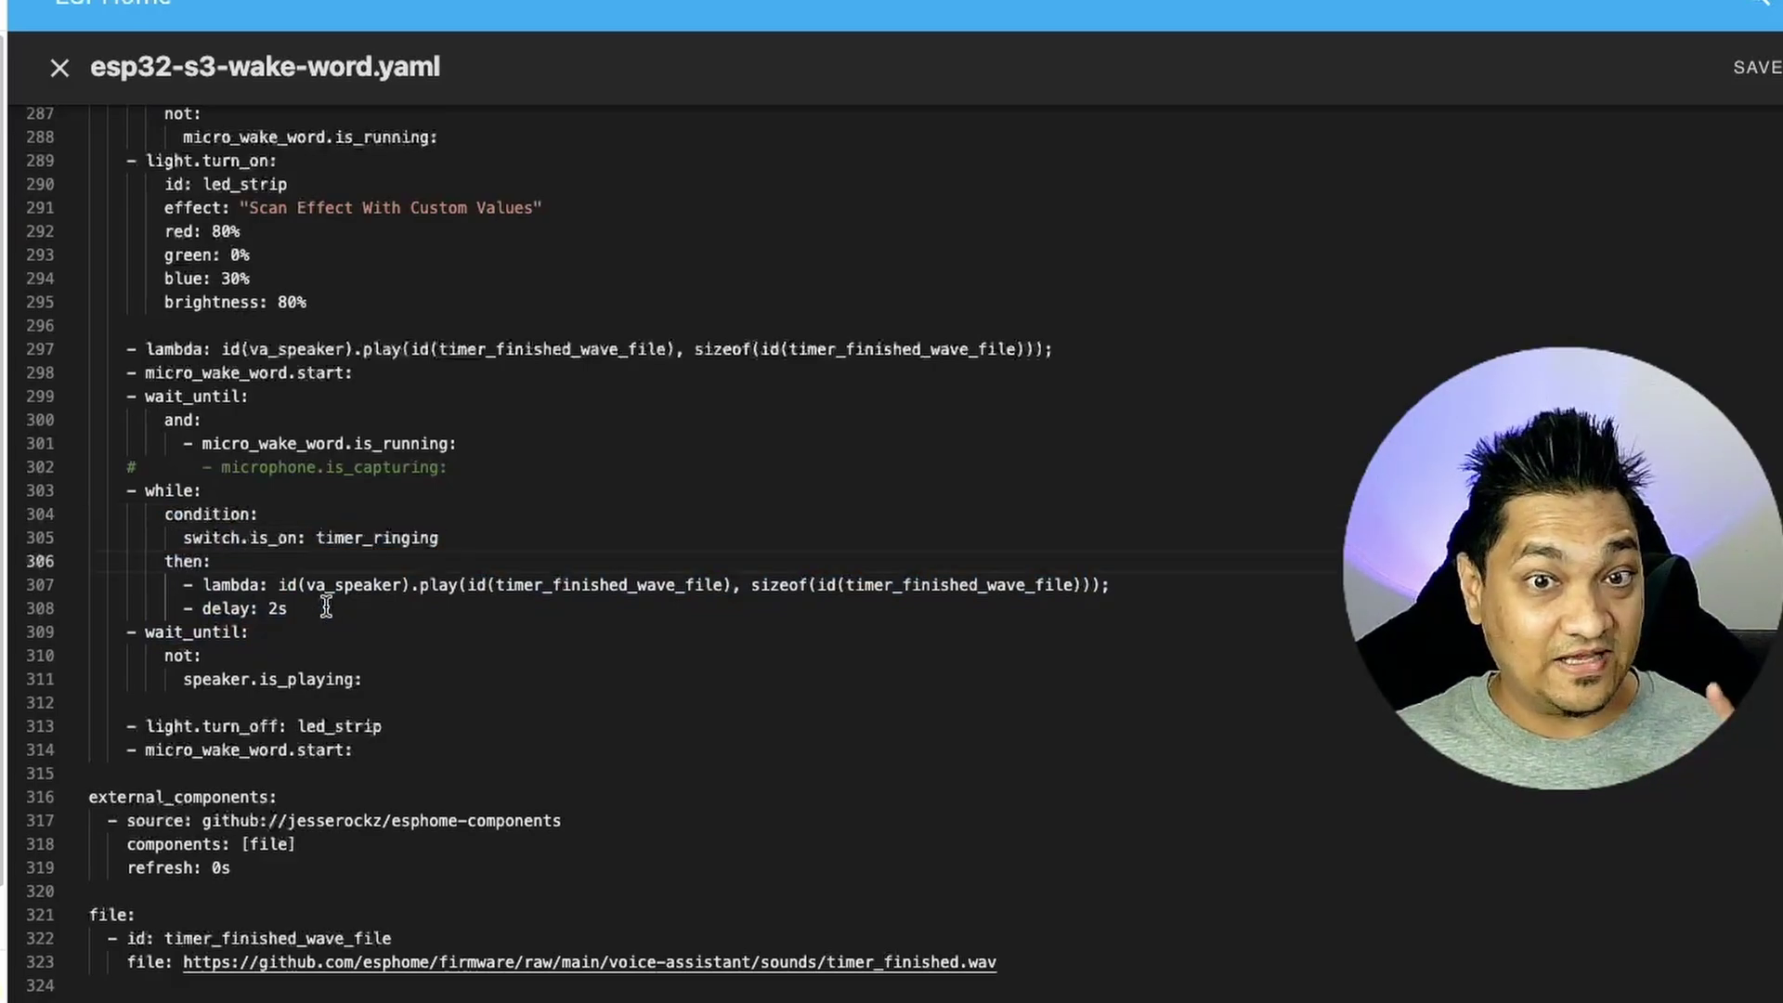
pyautogui.doubleClick(968, 585)
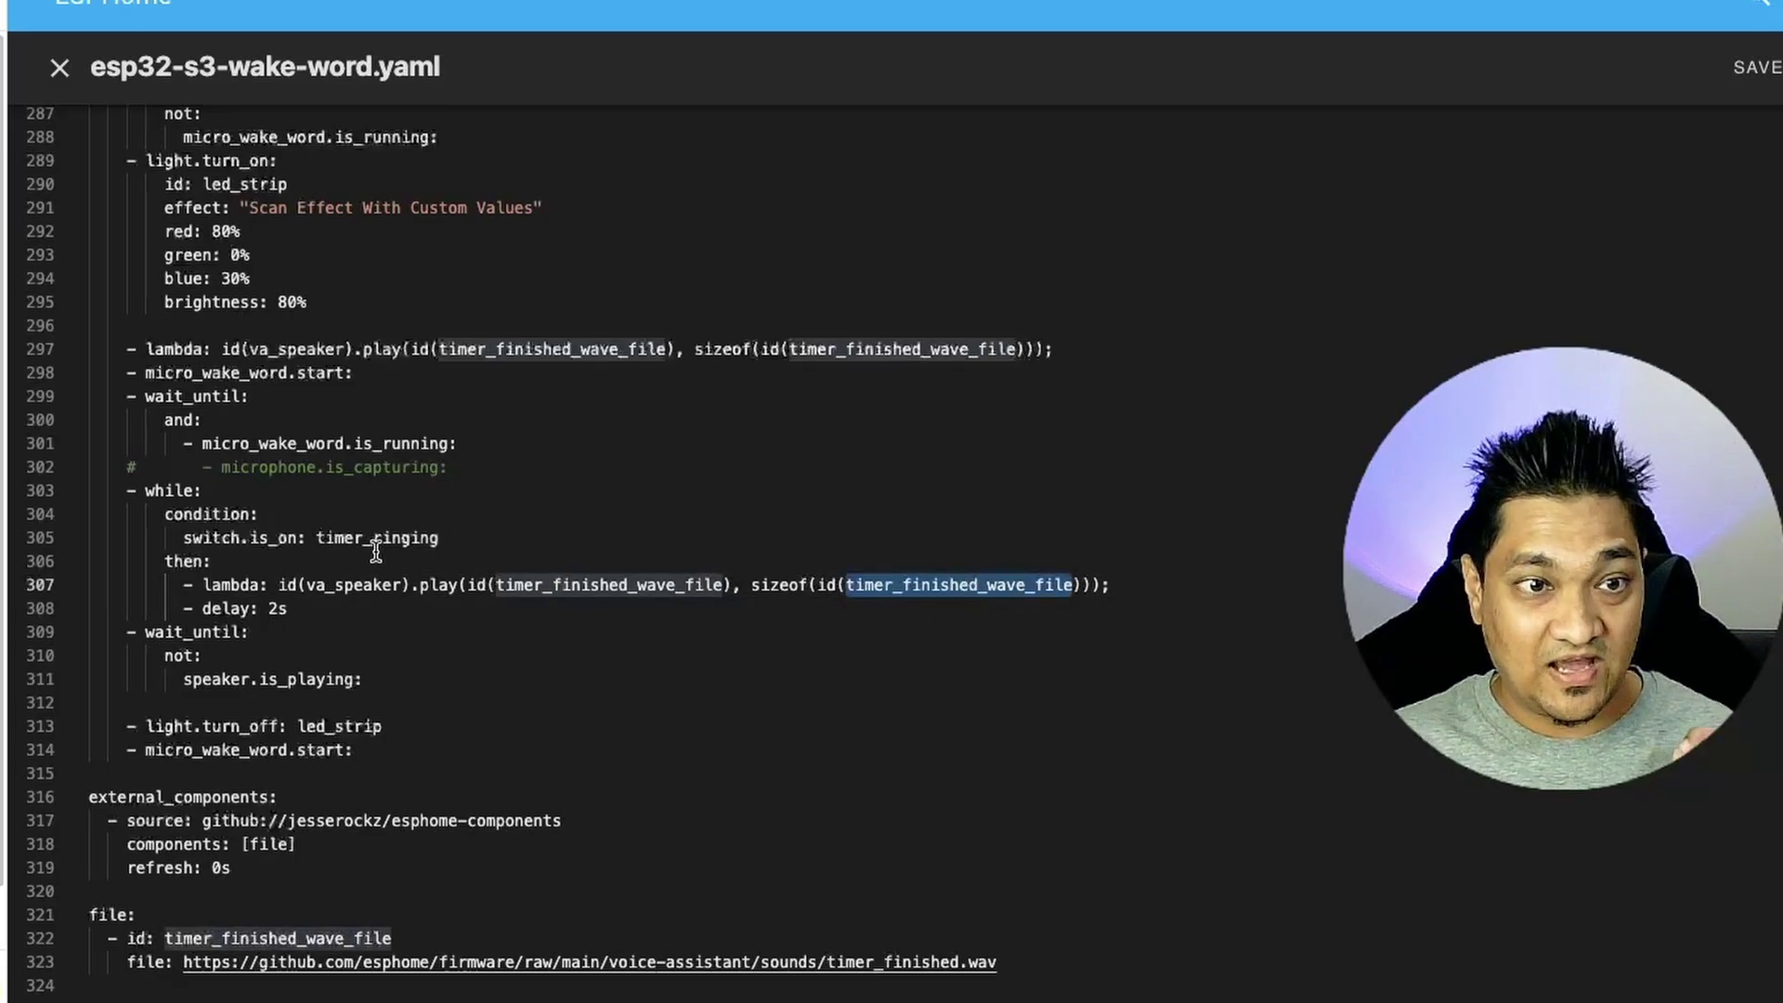
pyautogui.doubleClick(408, 544)
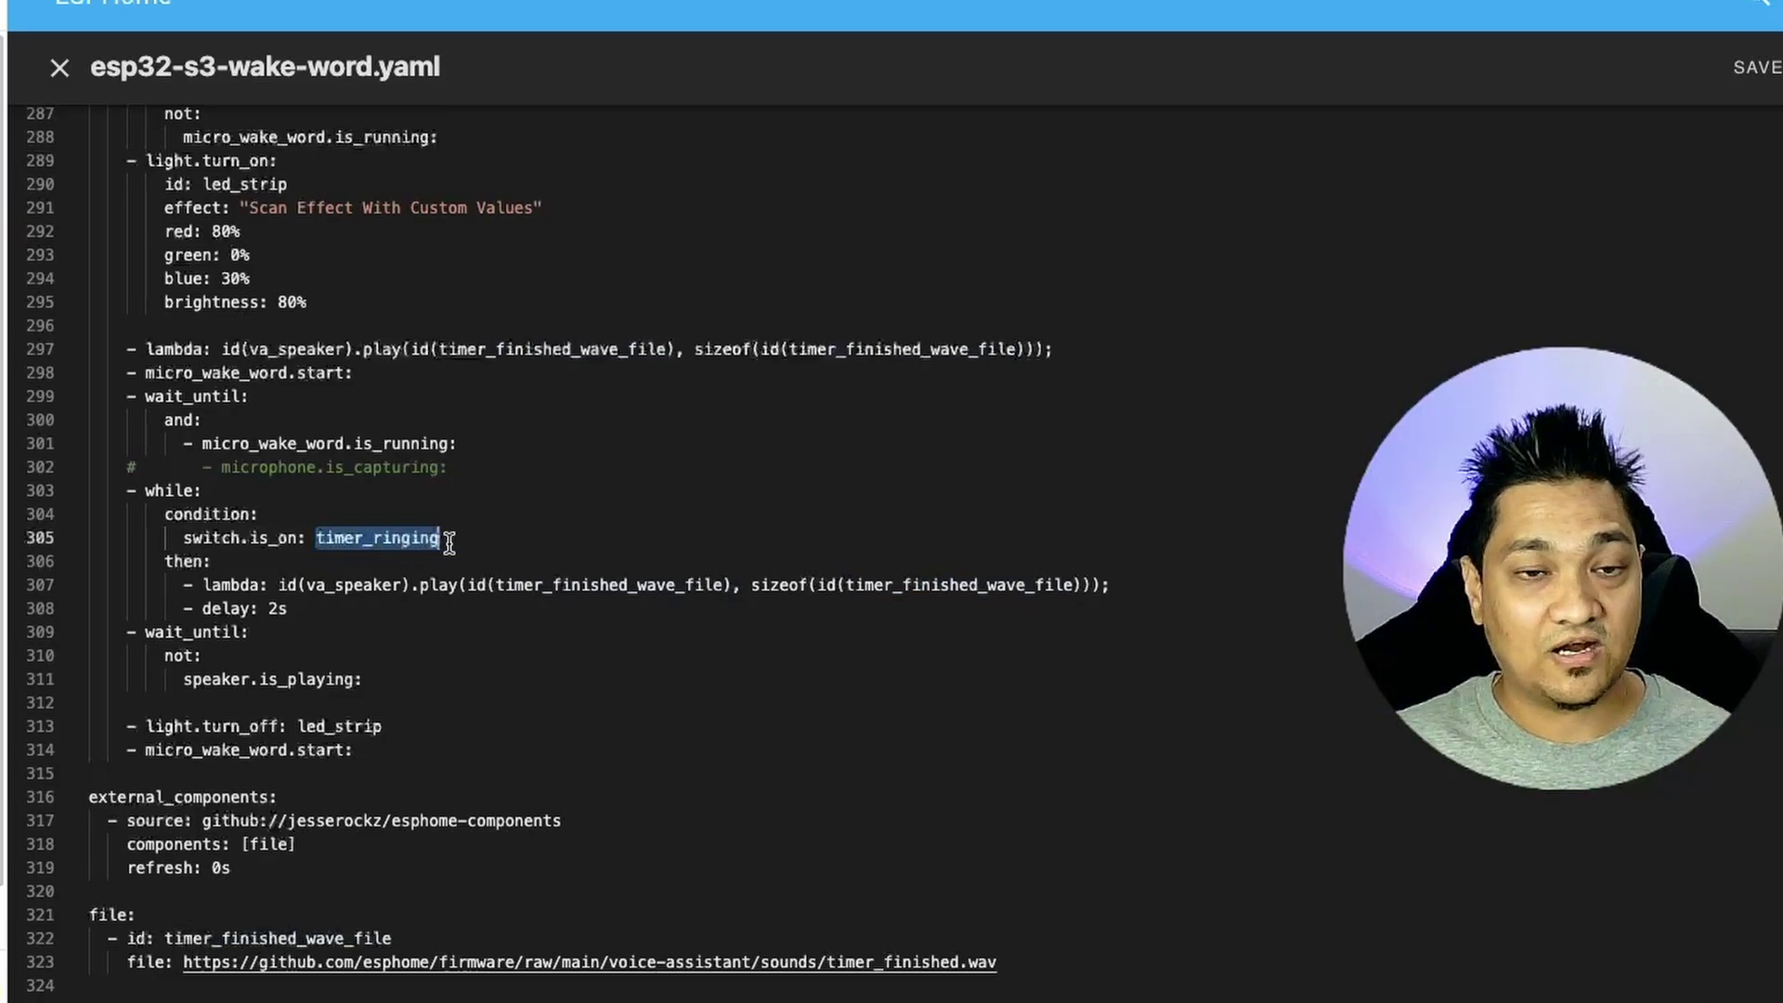
pyautogui.scroll(15, 450, 544)
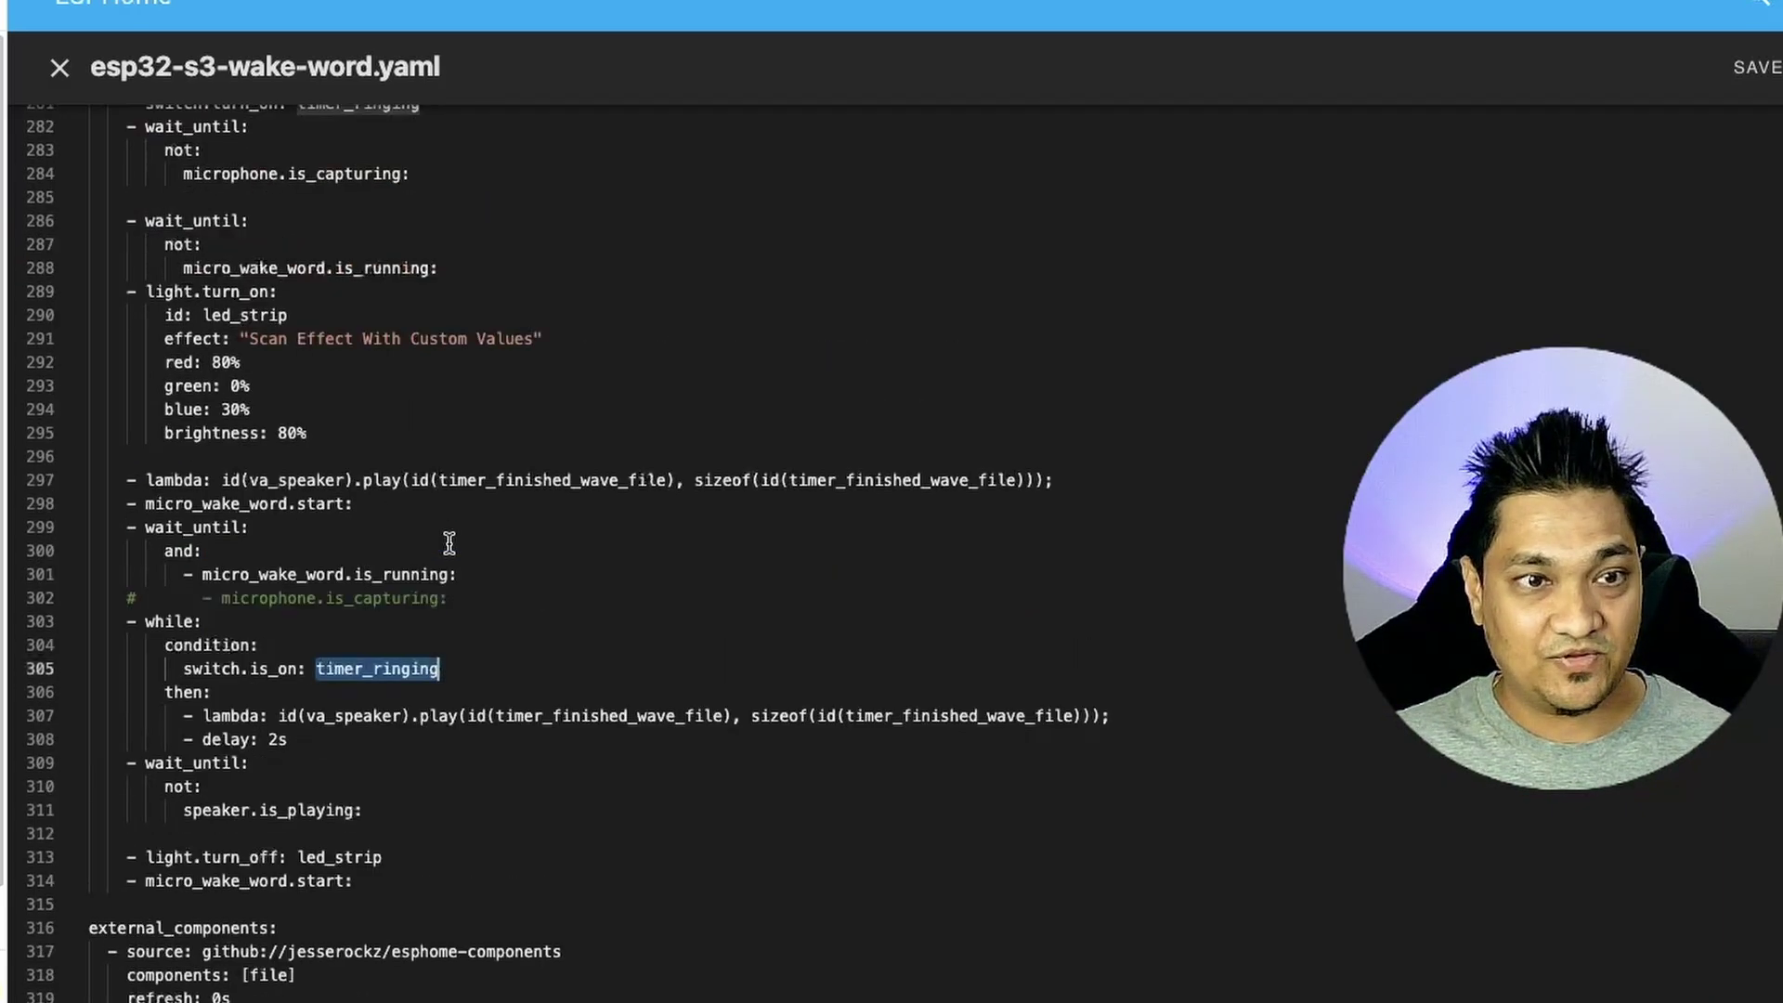
pyautogui.scroll(10, 450, 543)
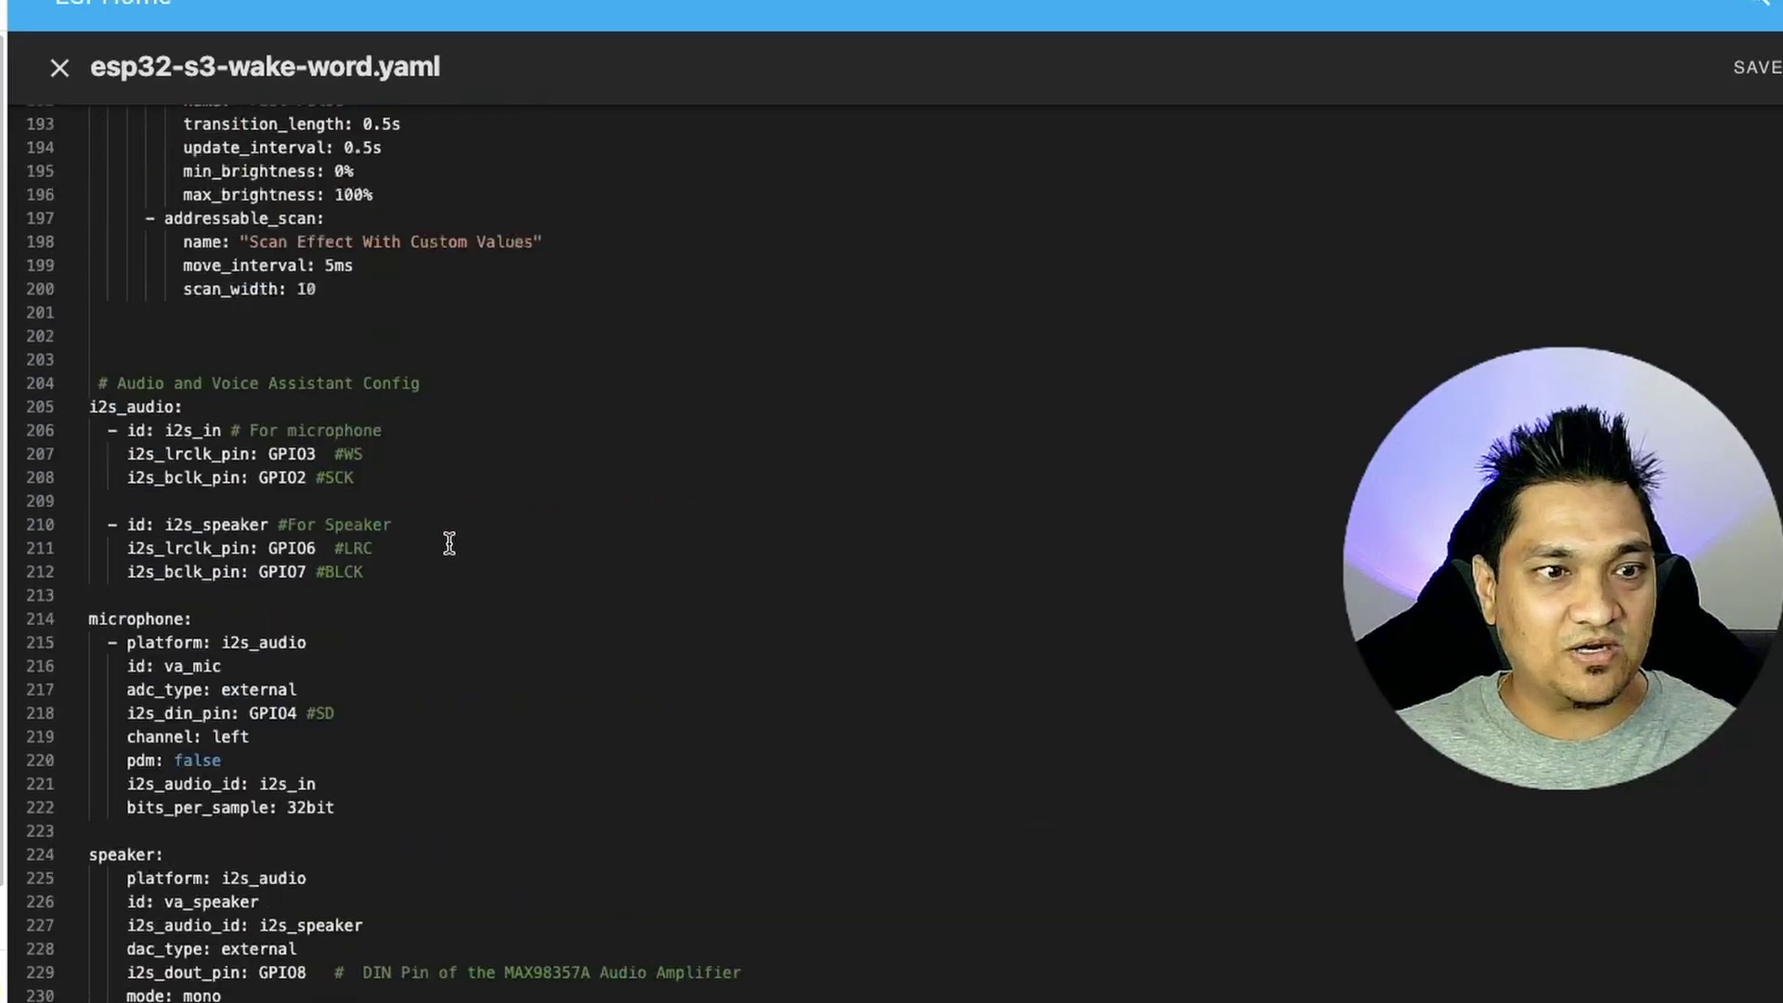
pyautogui.scroll(7, 450, 544)
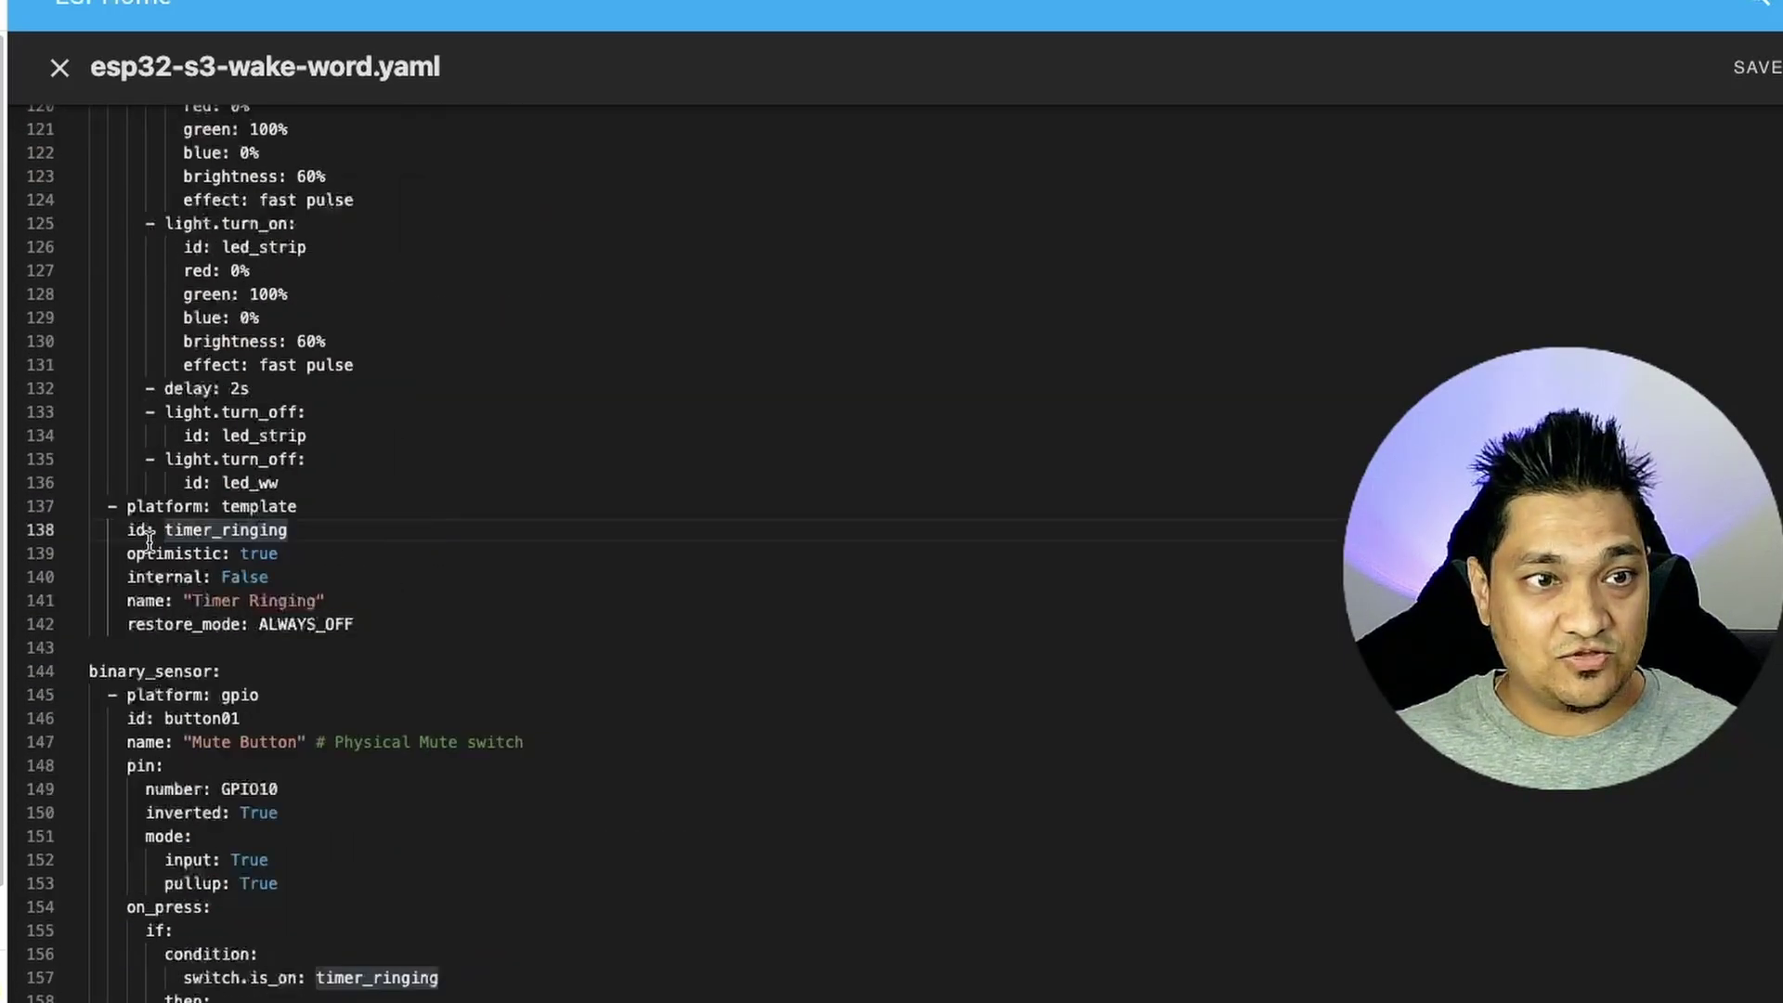
pyautogui.doubleClick(237, 528)
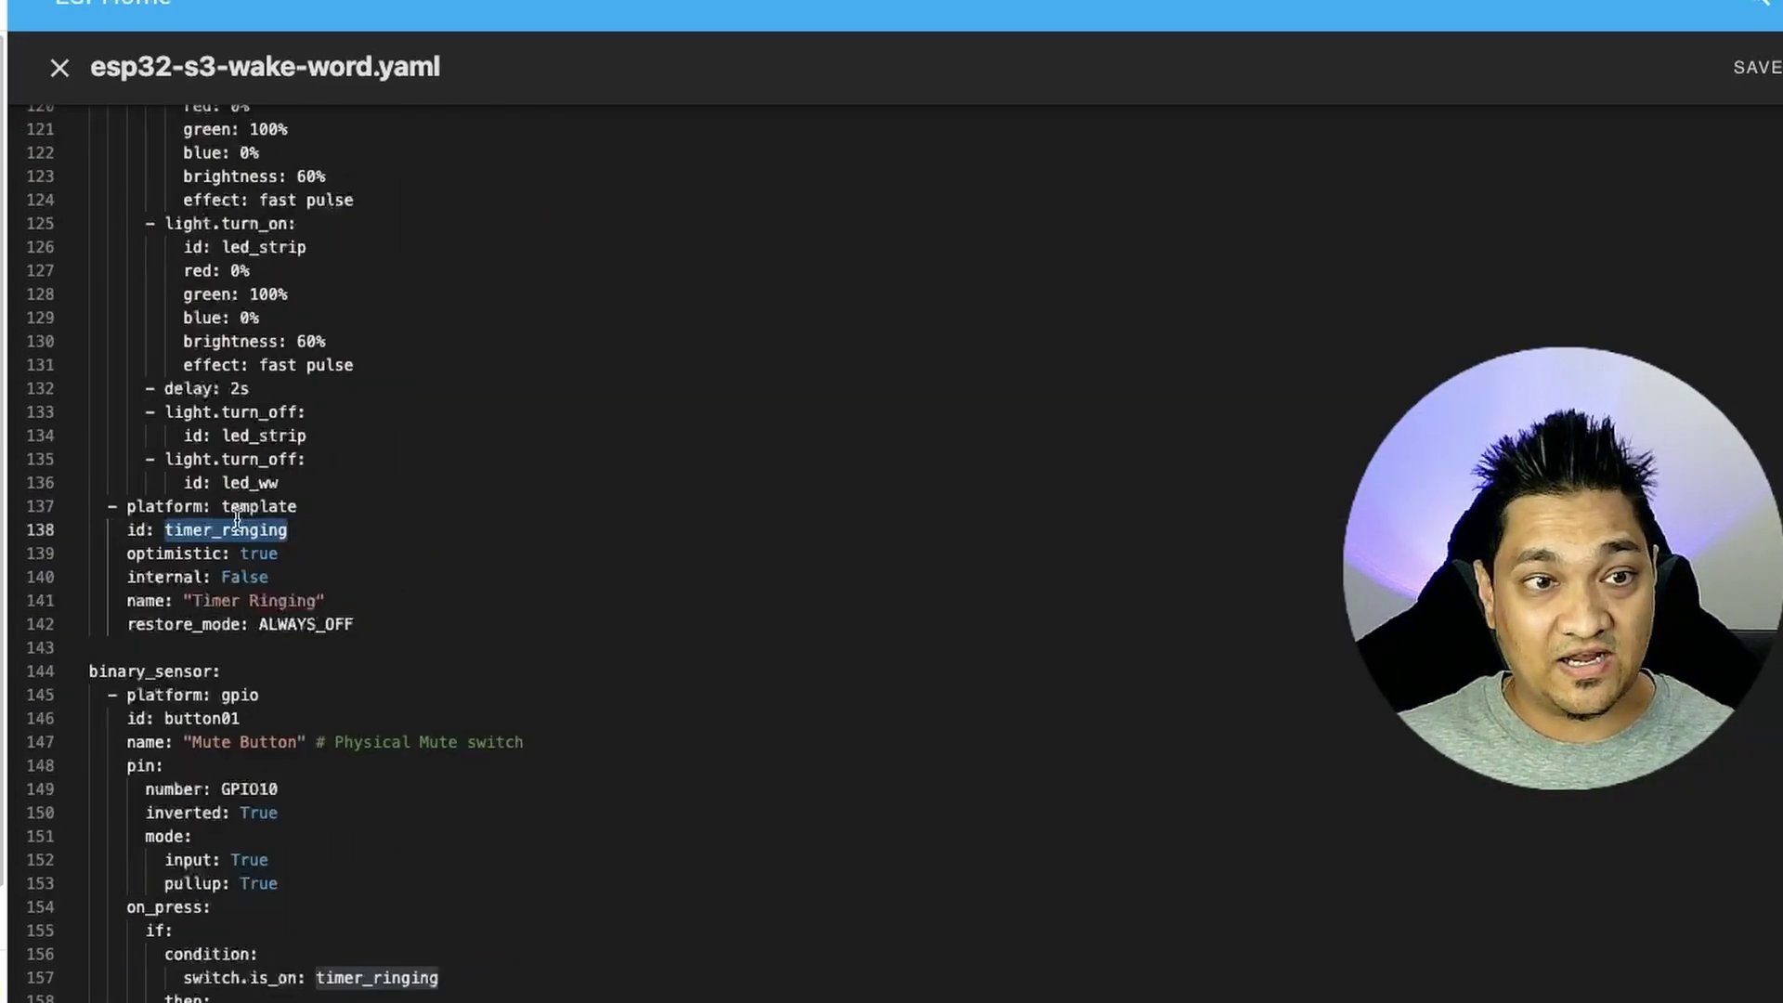
pyautogui.moveTo(383, 622); pyautogui.dragTo(31, 508)
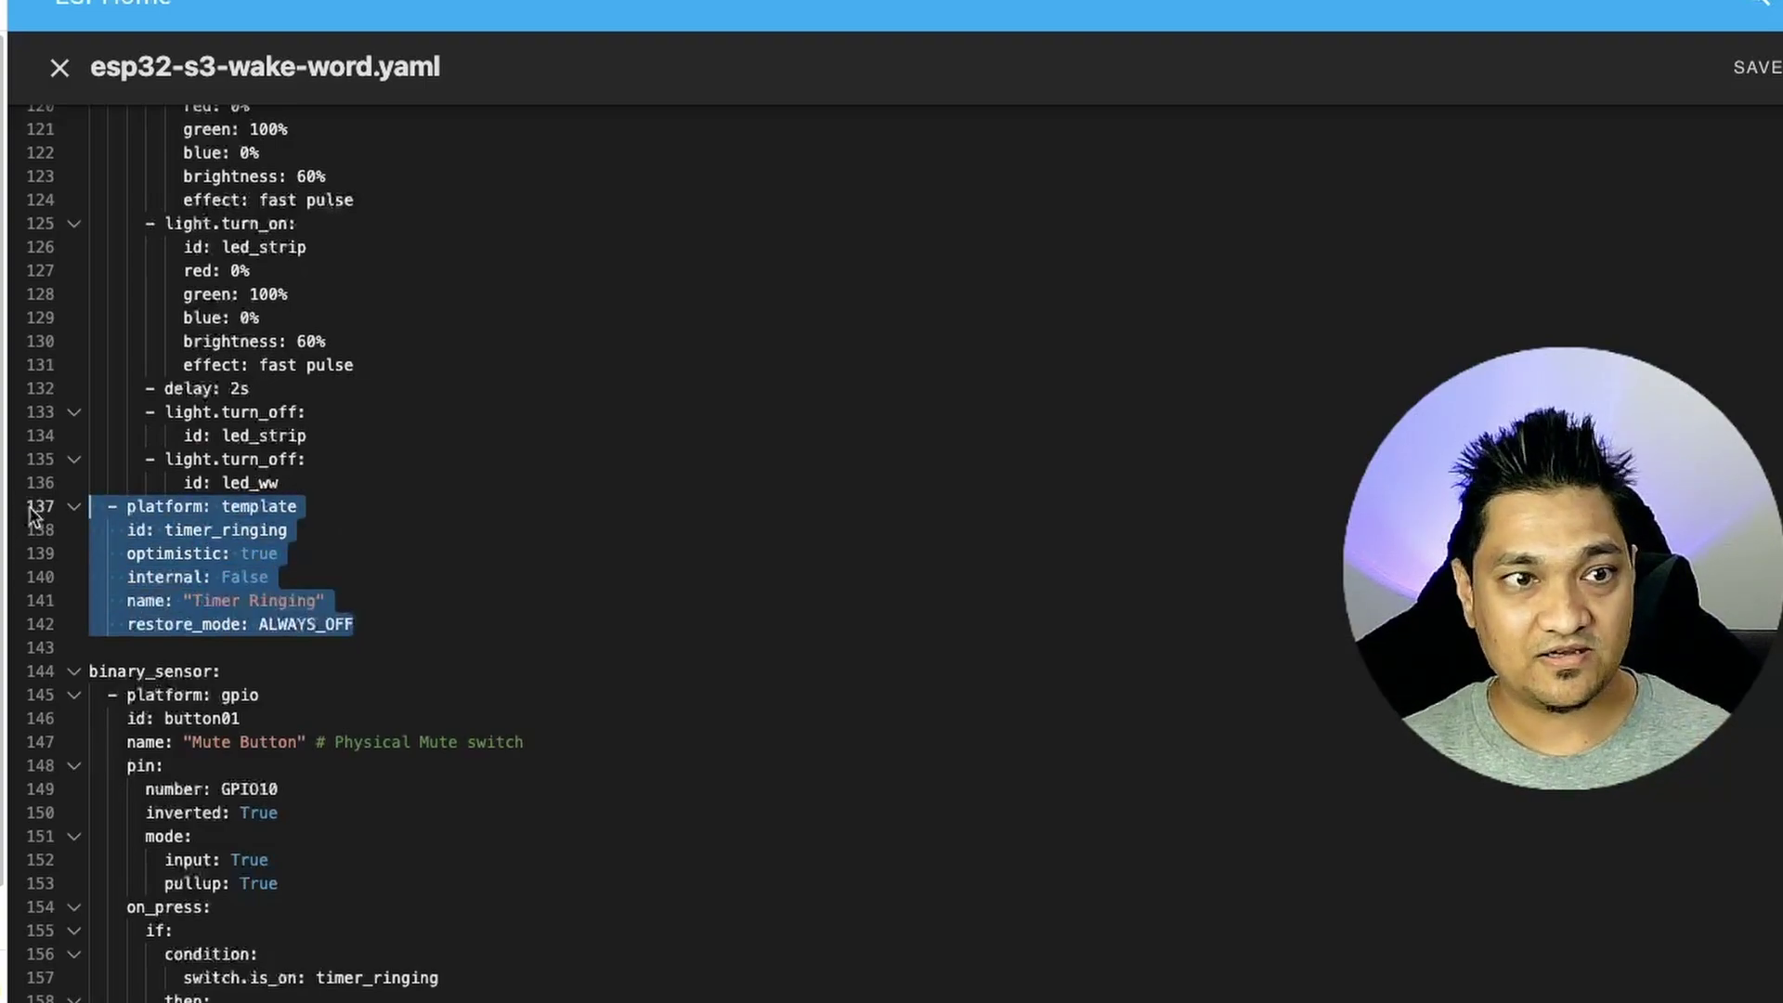
pyautogui.click(244, 506)
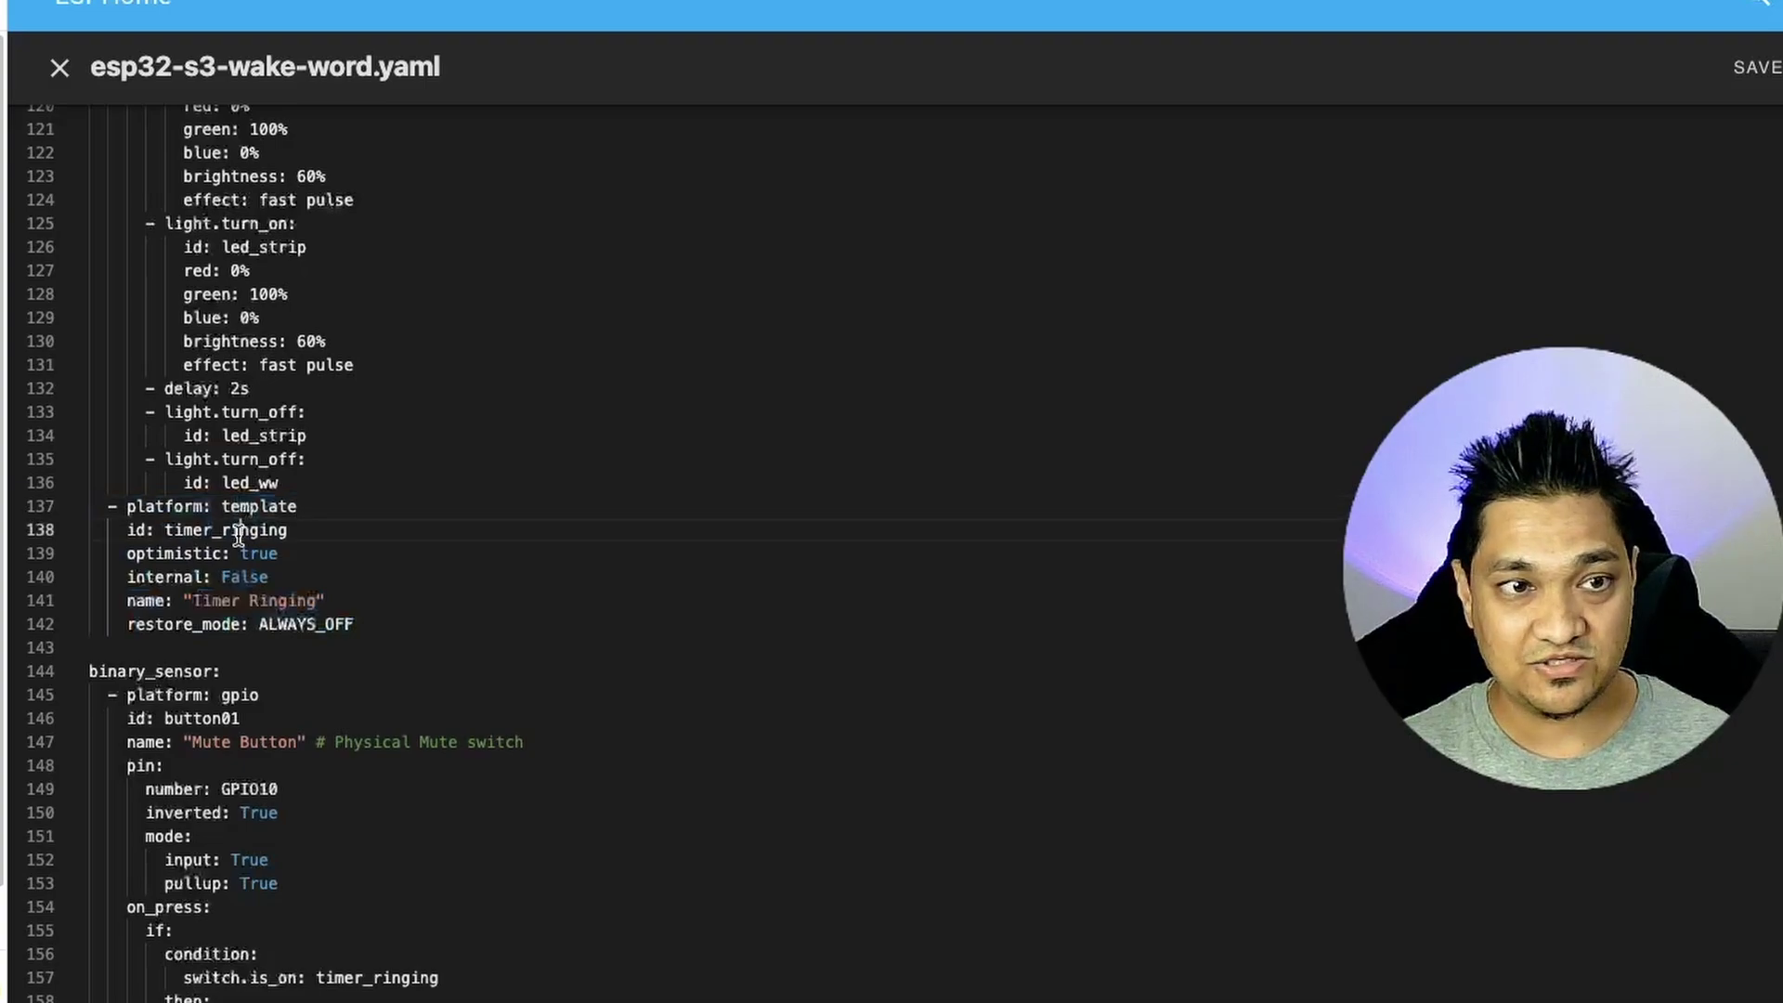
pyautogui.doubleClick(237, 529)
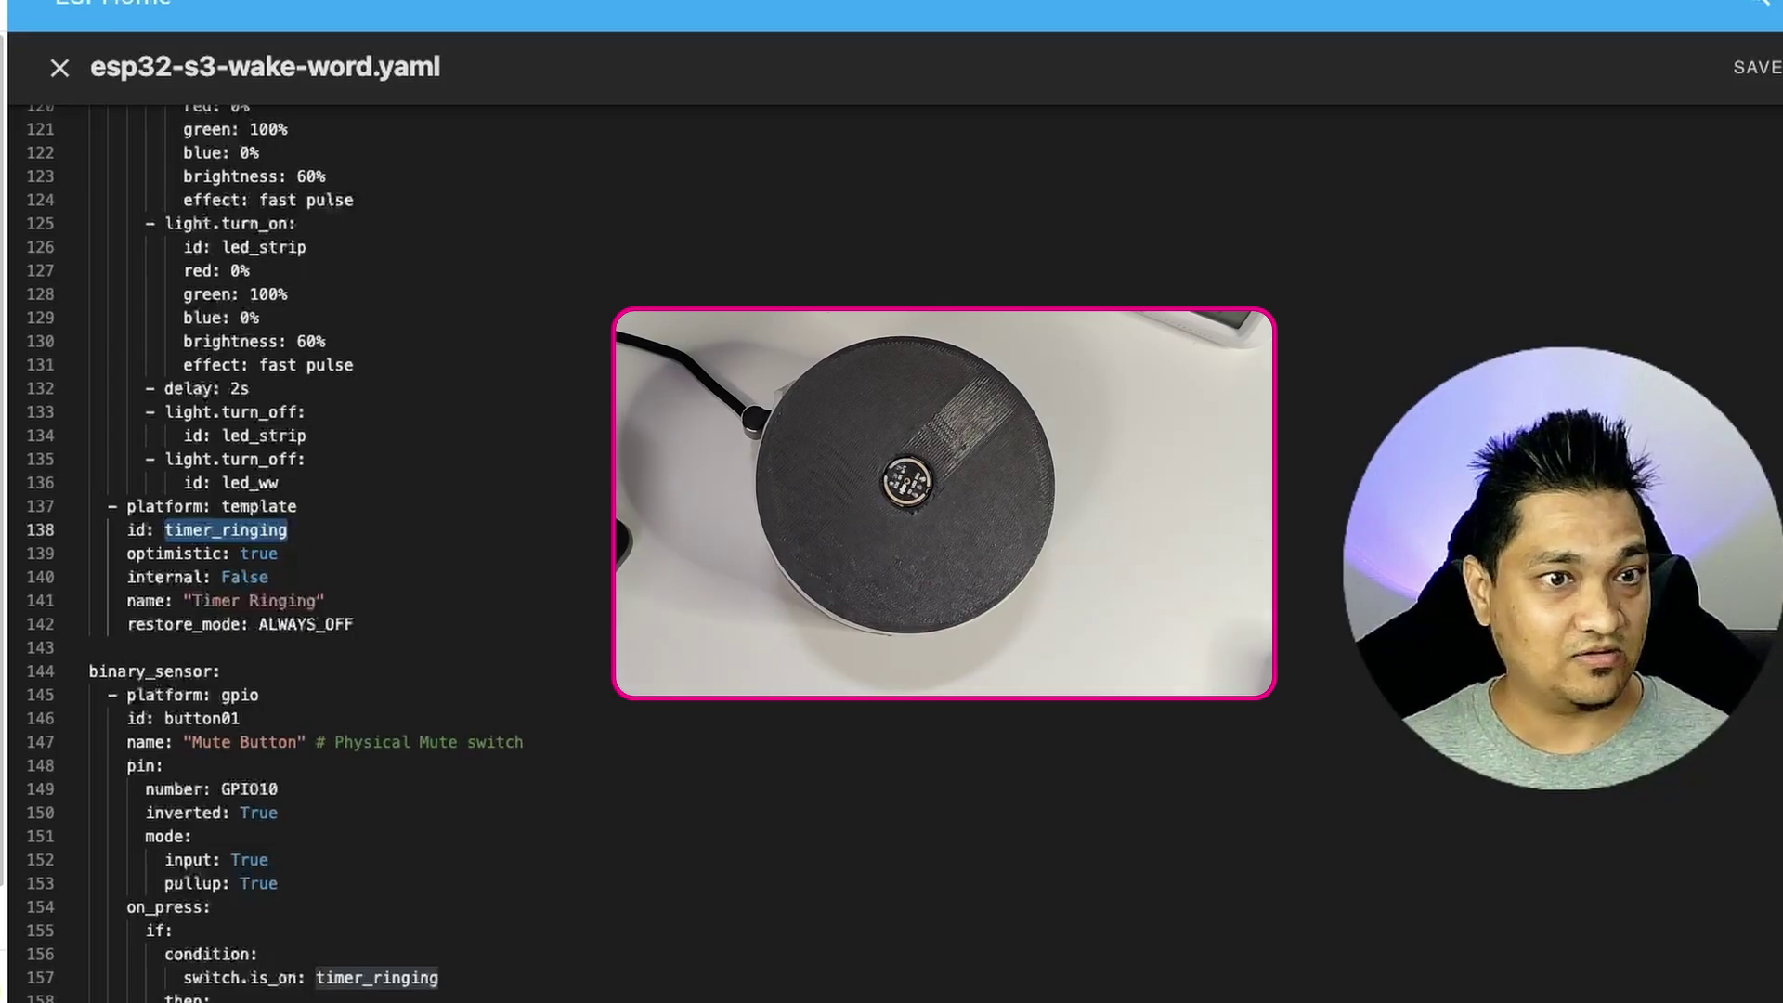
pyautogui.scroll(-3, 350, 410)
pyautogui.click(350, 420)
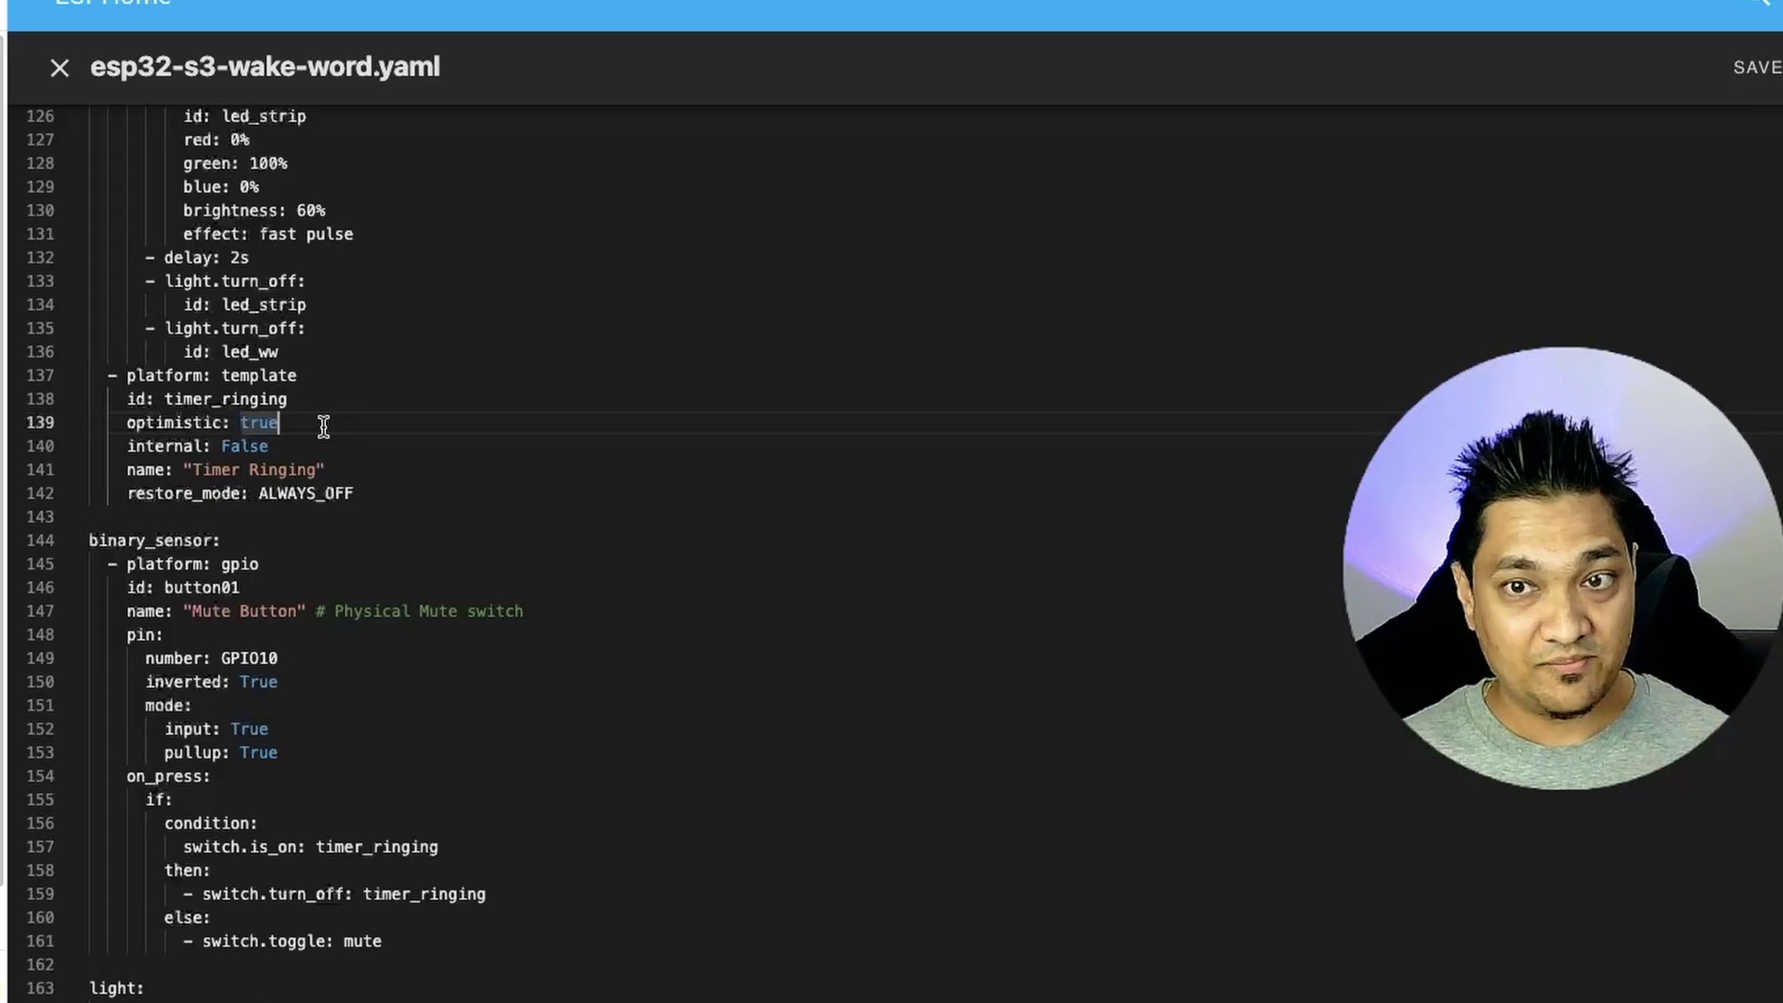
pyautogui.moveTo(530, 610); pyautogui.dragTo(75, 548)
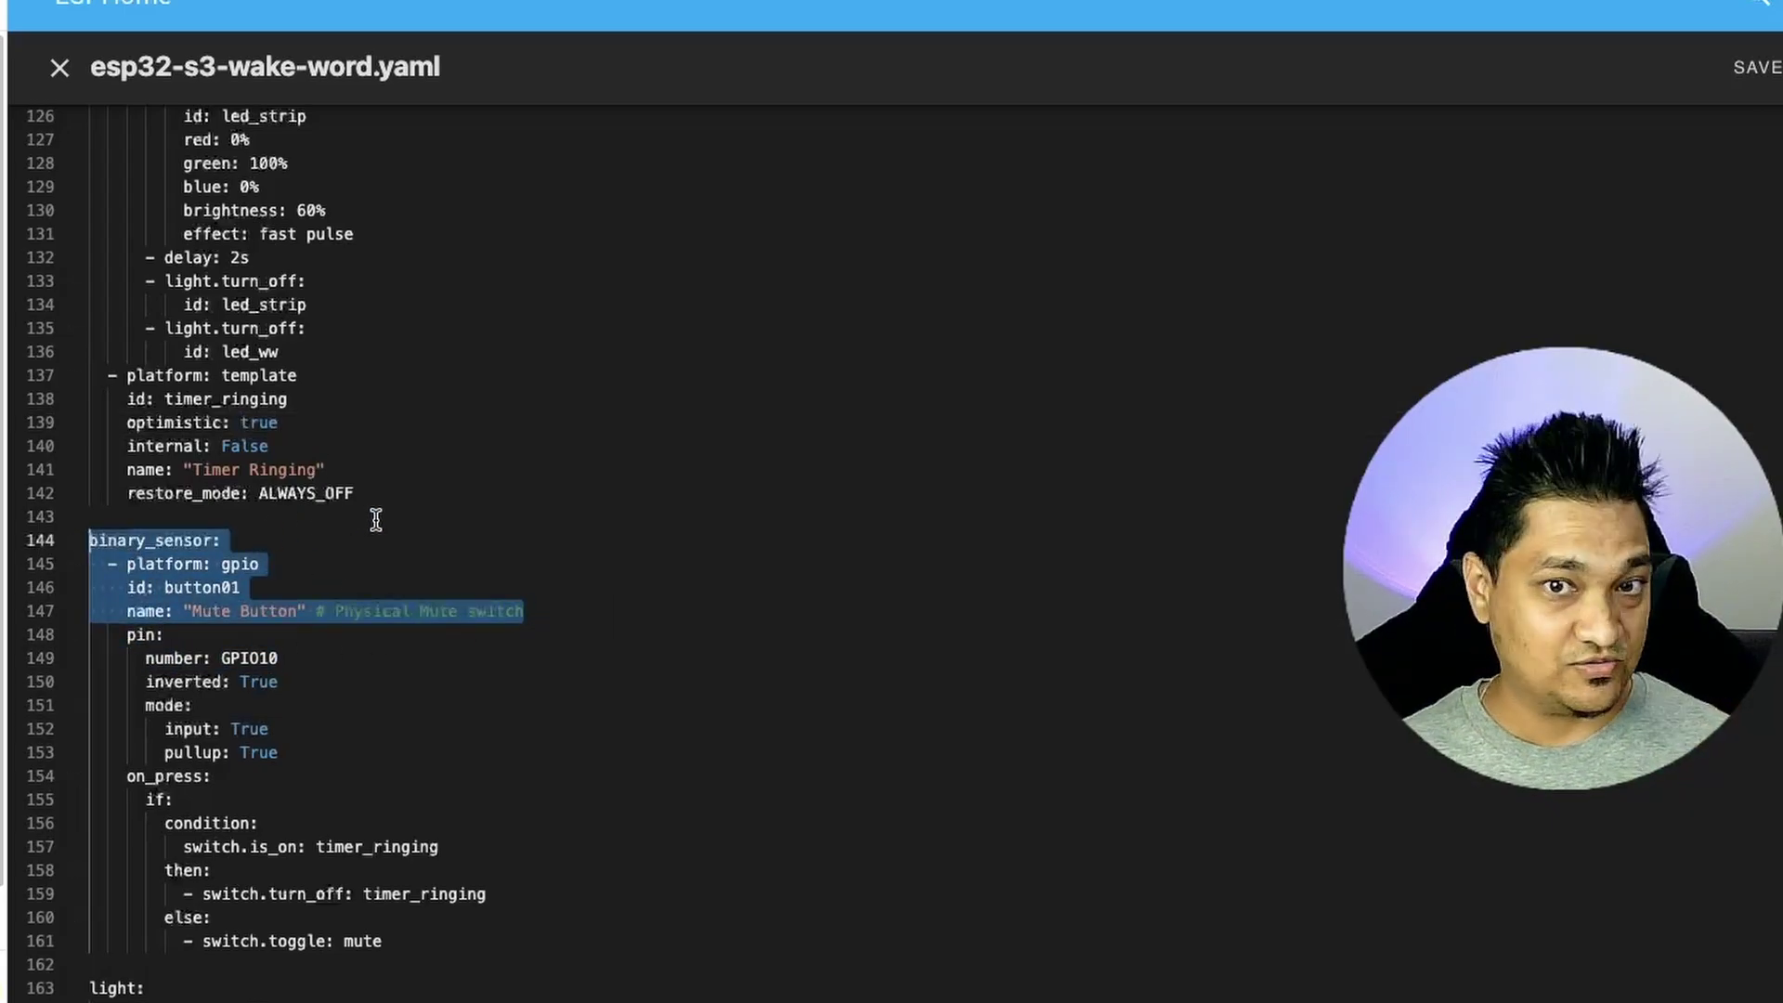
pyautogui.scroll(-3, 756, 530)
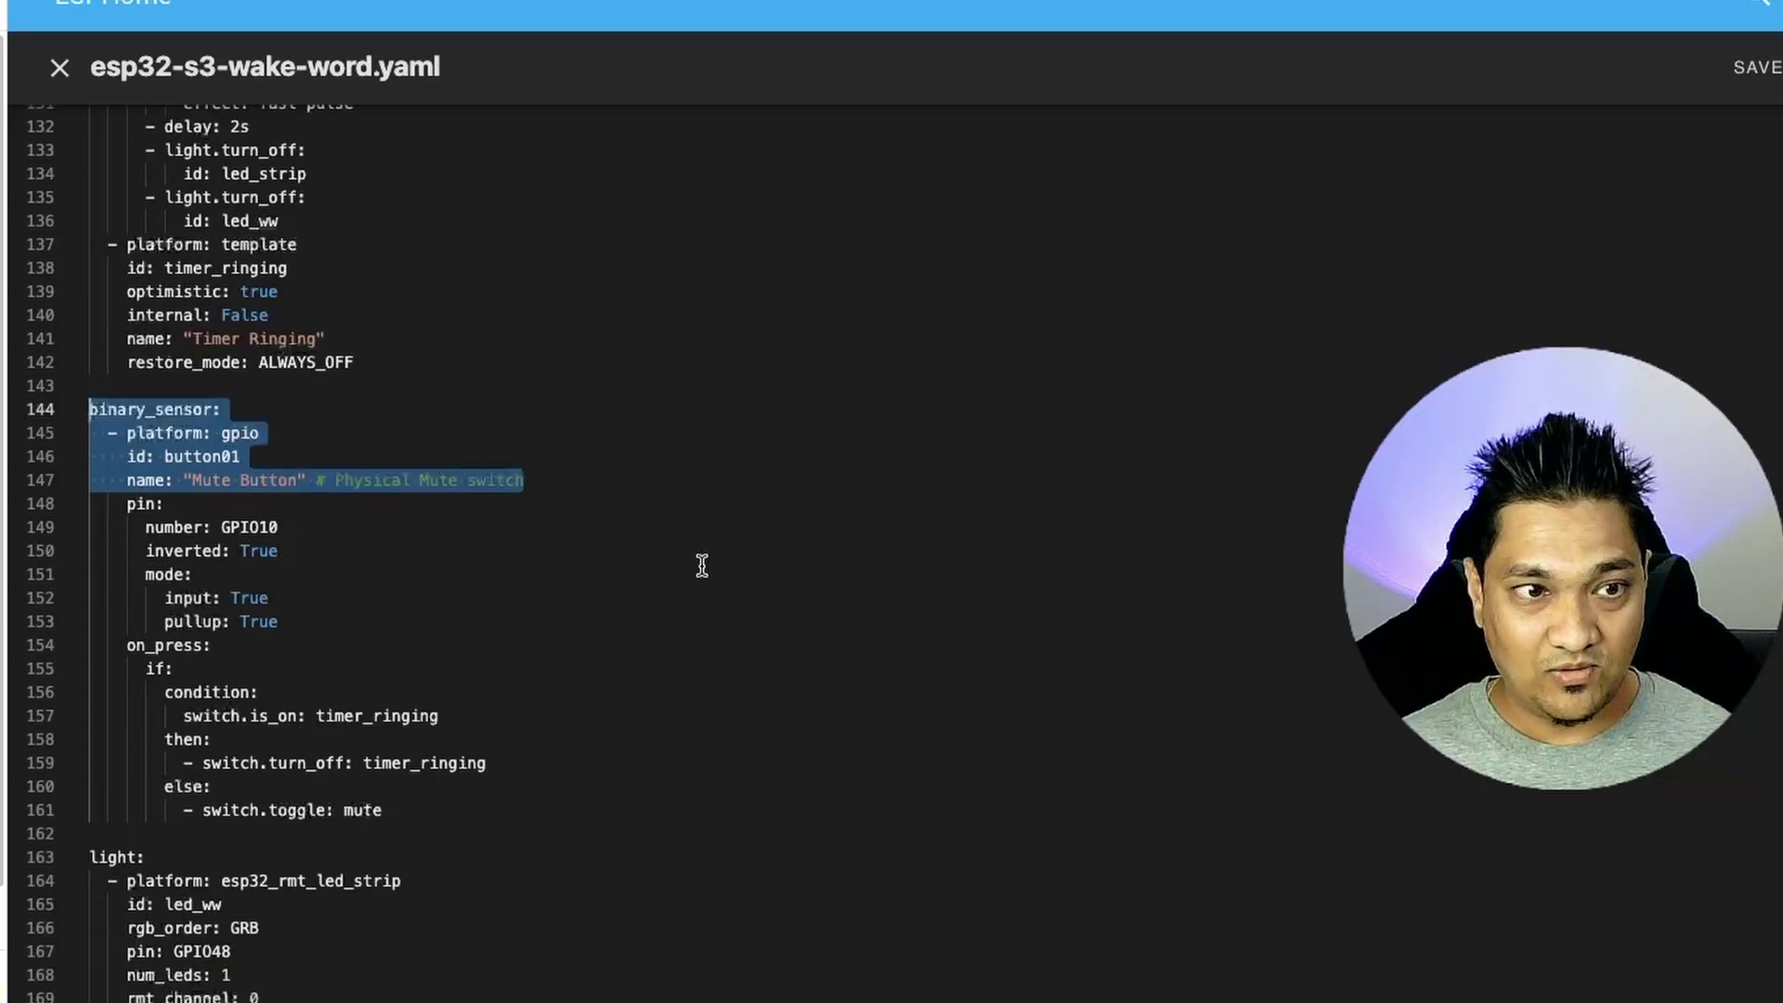
pyautogui.moveTo(126, 646); pyautogui.dragTo(278, 650)
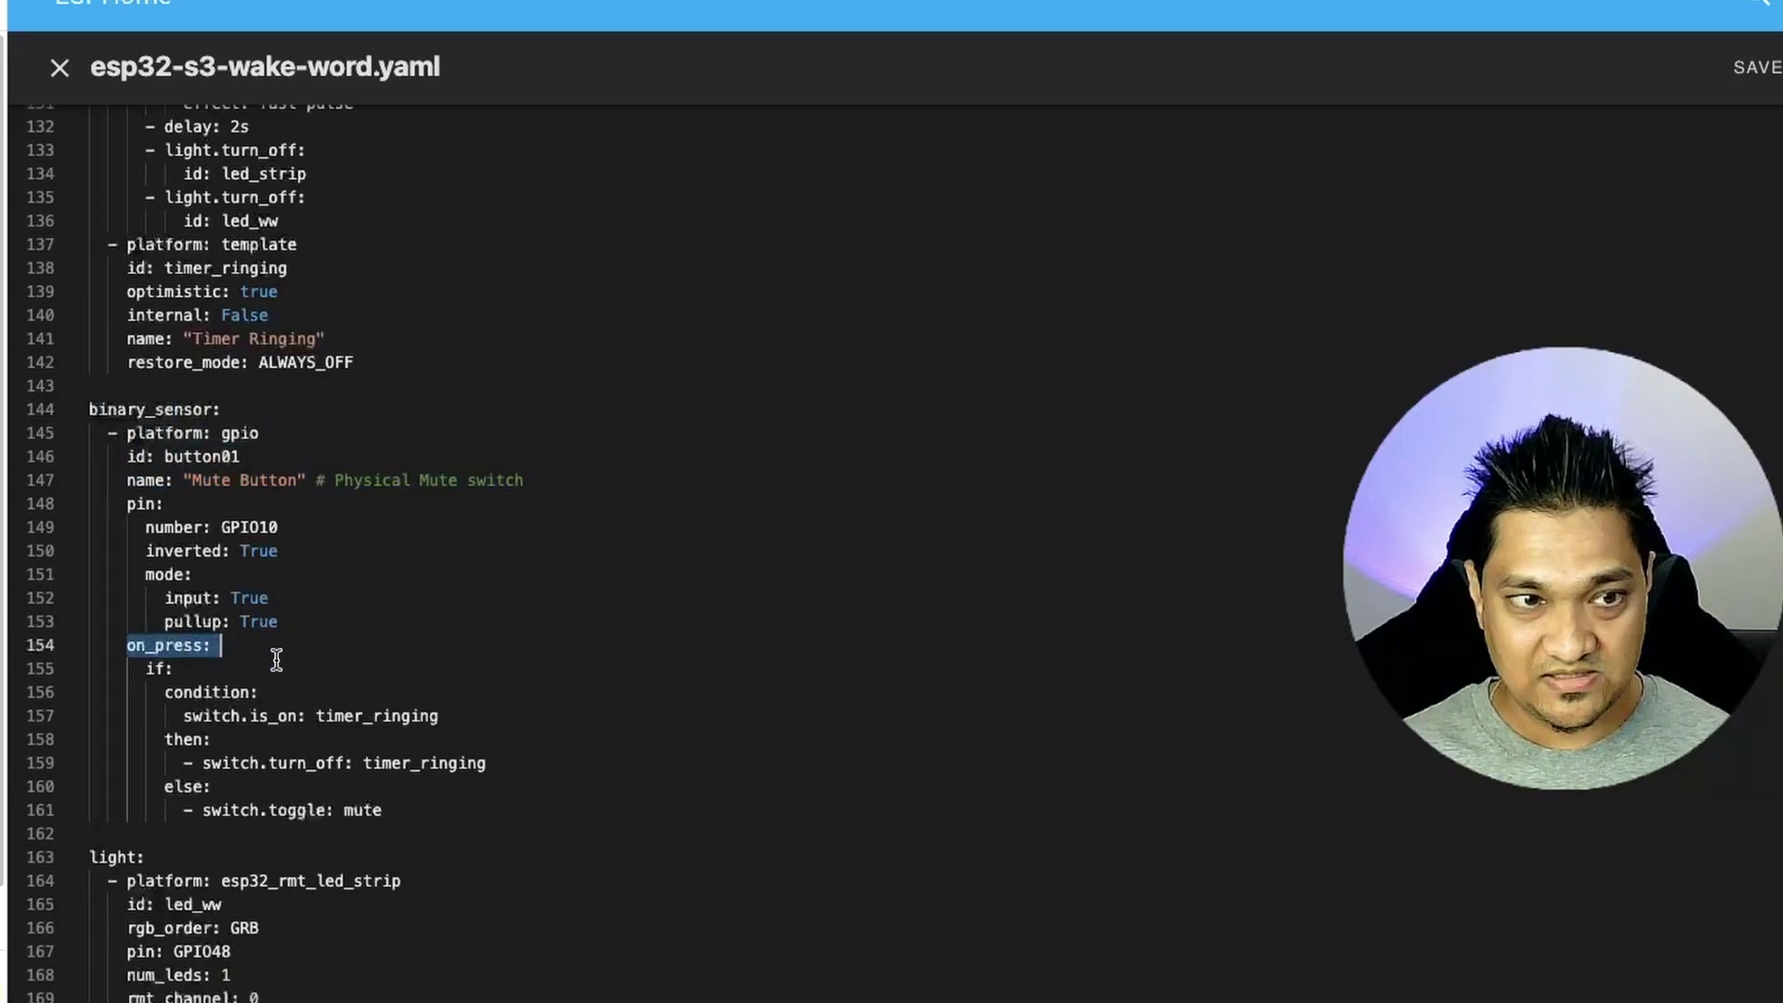
pyautogui.doubleClick(198, 692)
pyautogui.moveTo(464, 715); pyautogui.dragTo(312, 727)
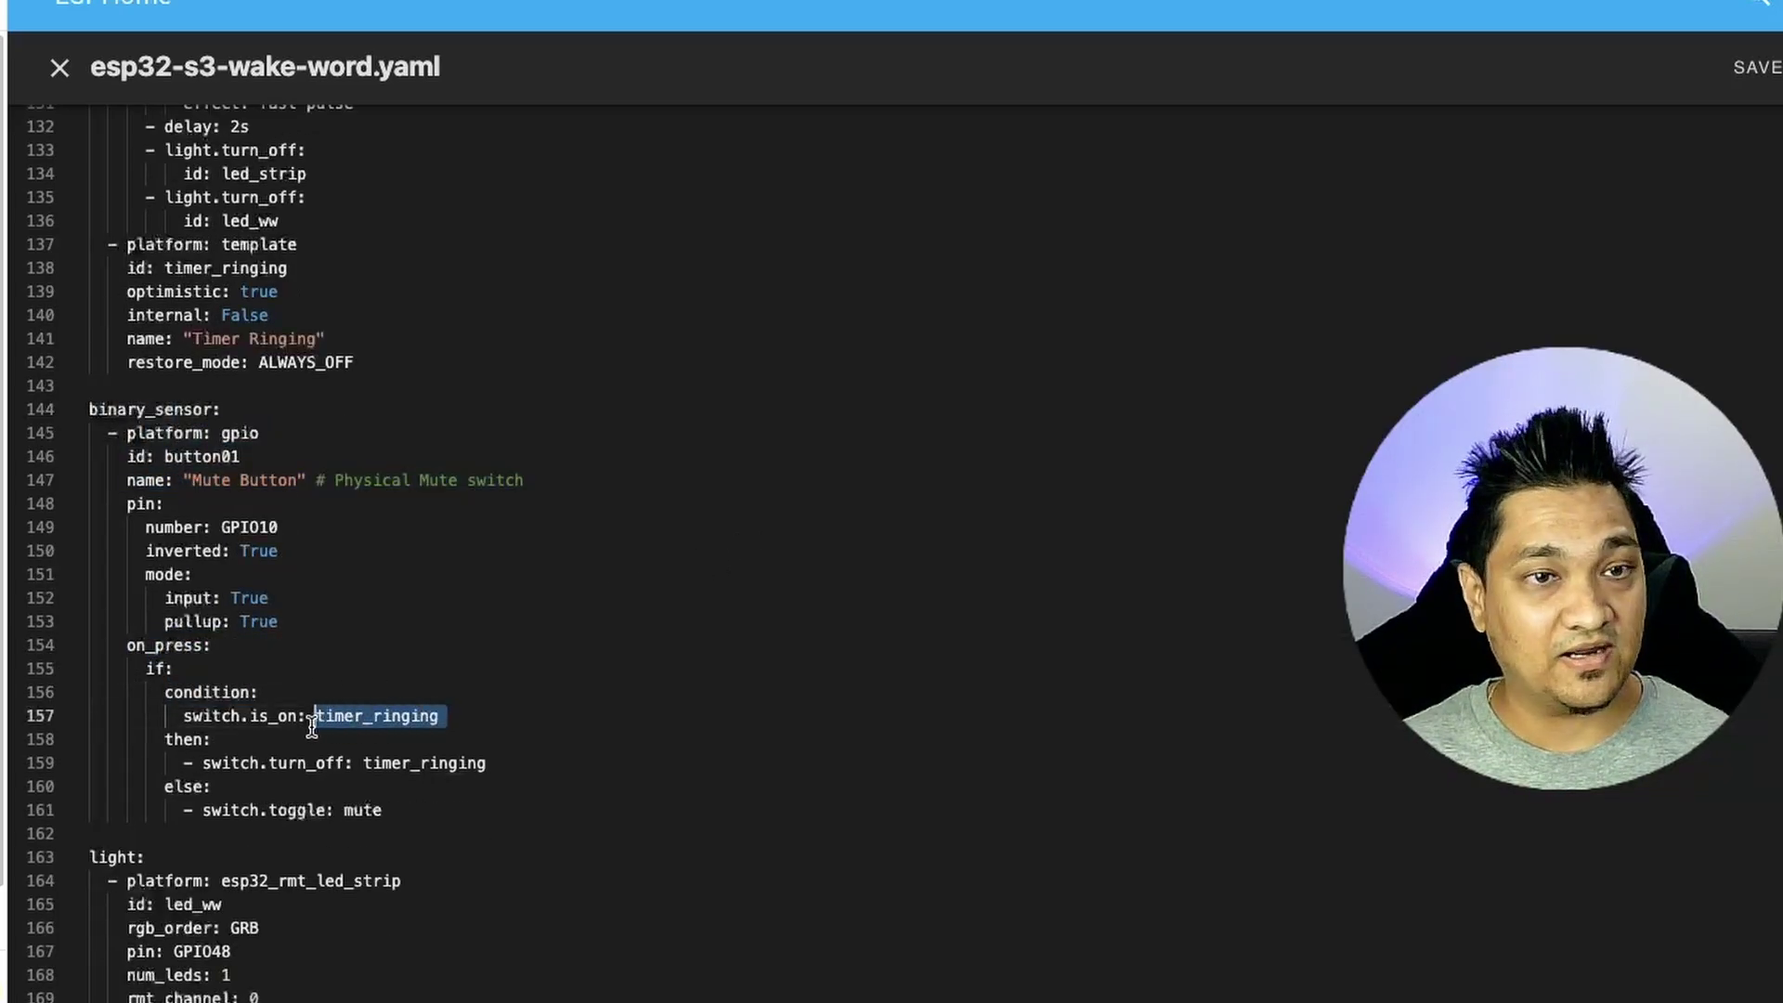
pyautogui.doubleClick(376, 715)
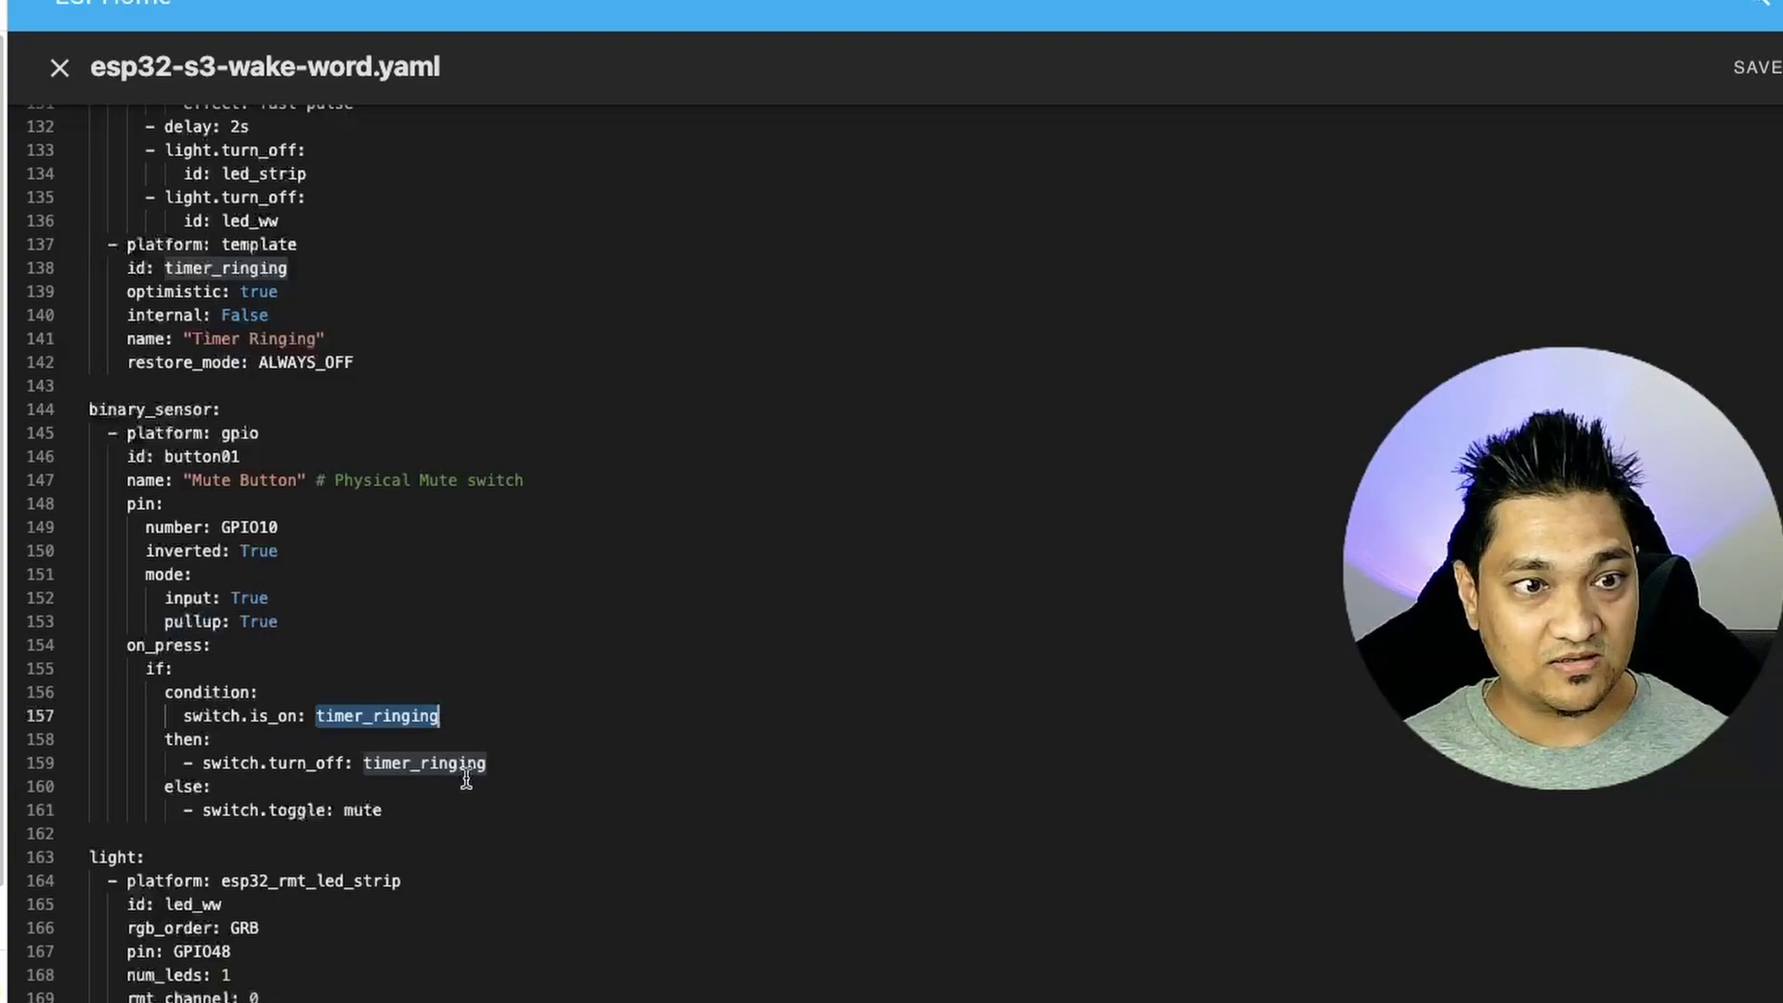
pyautogui.moveTo(175, 763); pyautogui.dragTo(645, 756)
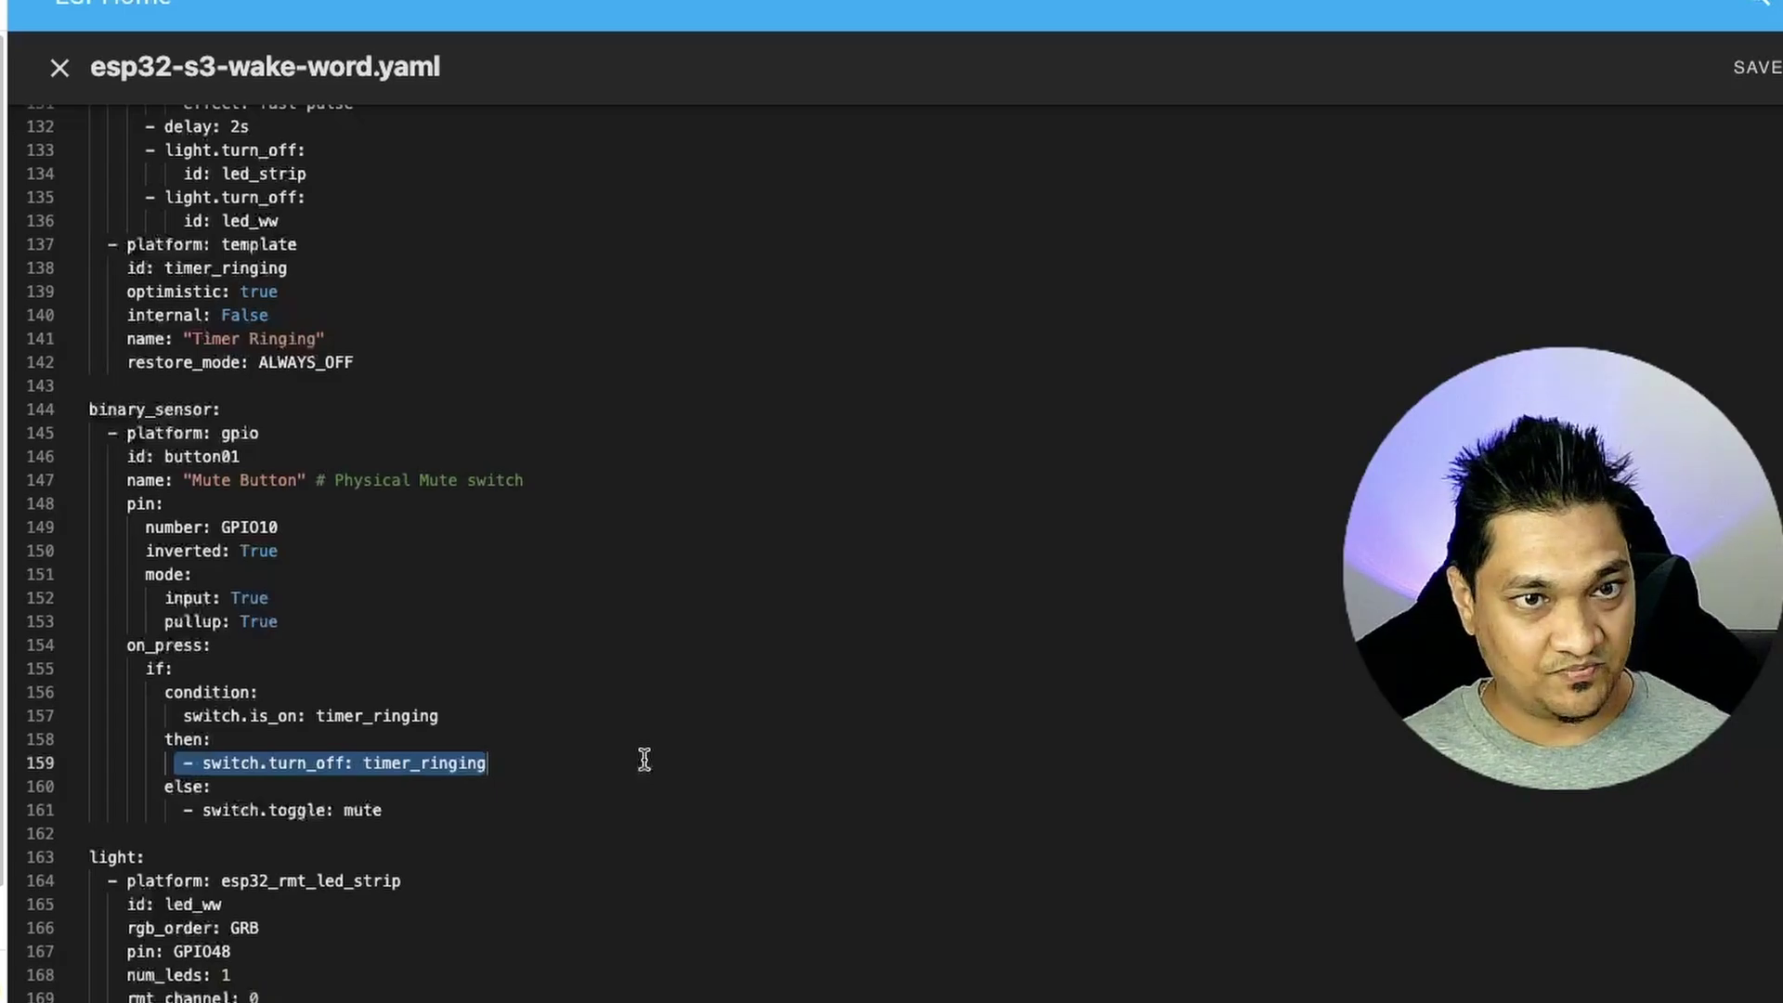
pyautogui.scroll(-20, 645, 760)
pyautogui.scroll(-7, 645, 760)
pyautogui.moveTo(147, 688); pyautogui.dragTo(331, 808)
pyautogui.click(229, 730)
pyautogui.doubleClick(230, 732)
pyautogui.doubleClick(354, 732)
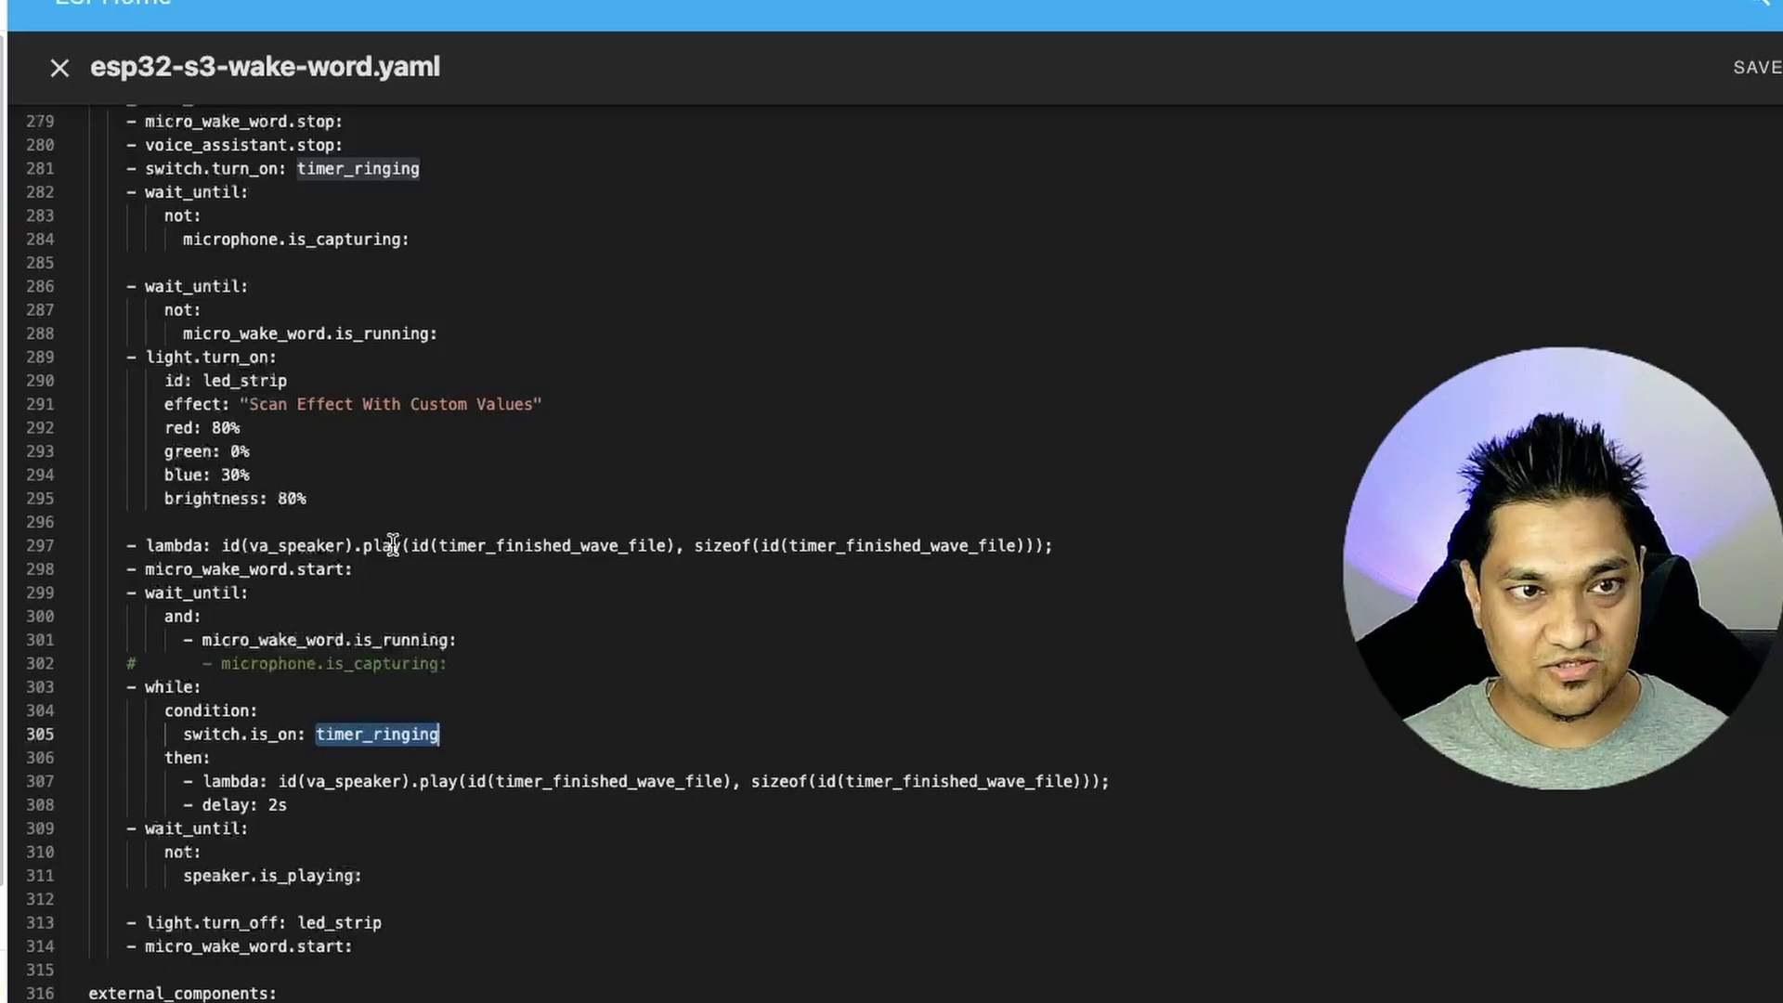
# Step: Highlight the timer_ringing switch id in the YAML configuration
pyautogui.scroll(16, 393, 545)
pyautogui.scroll(12, 393, 545)
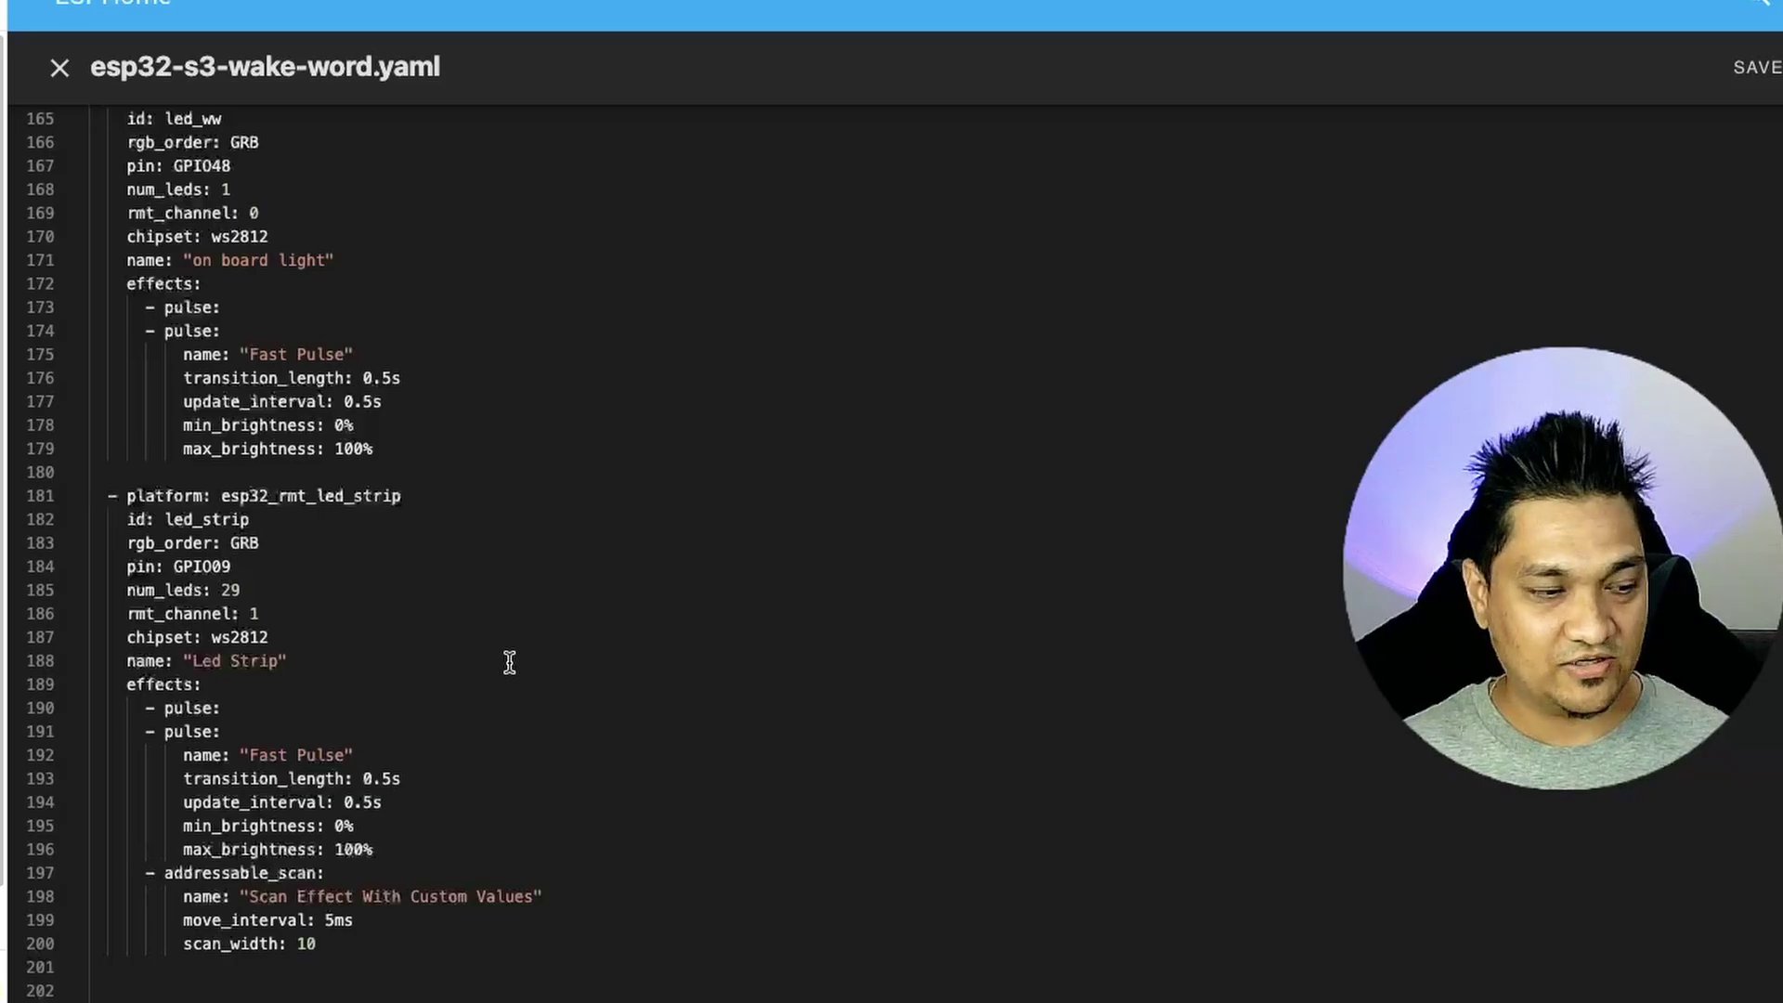
pyautogui.scroll(10, 509, 661)
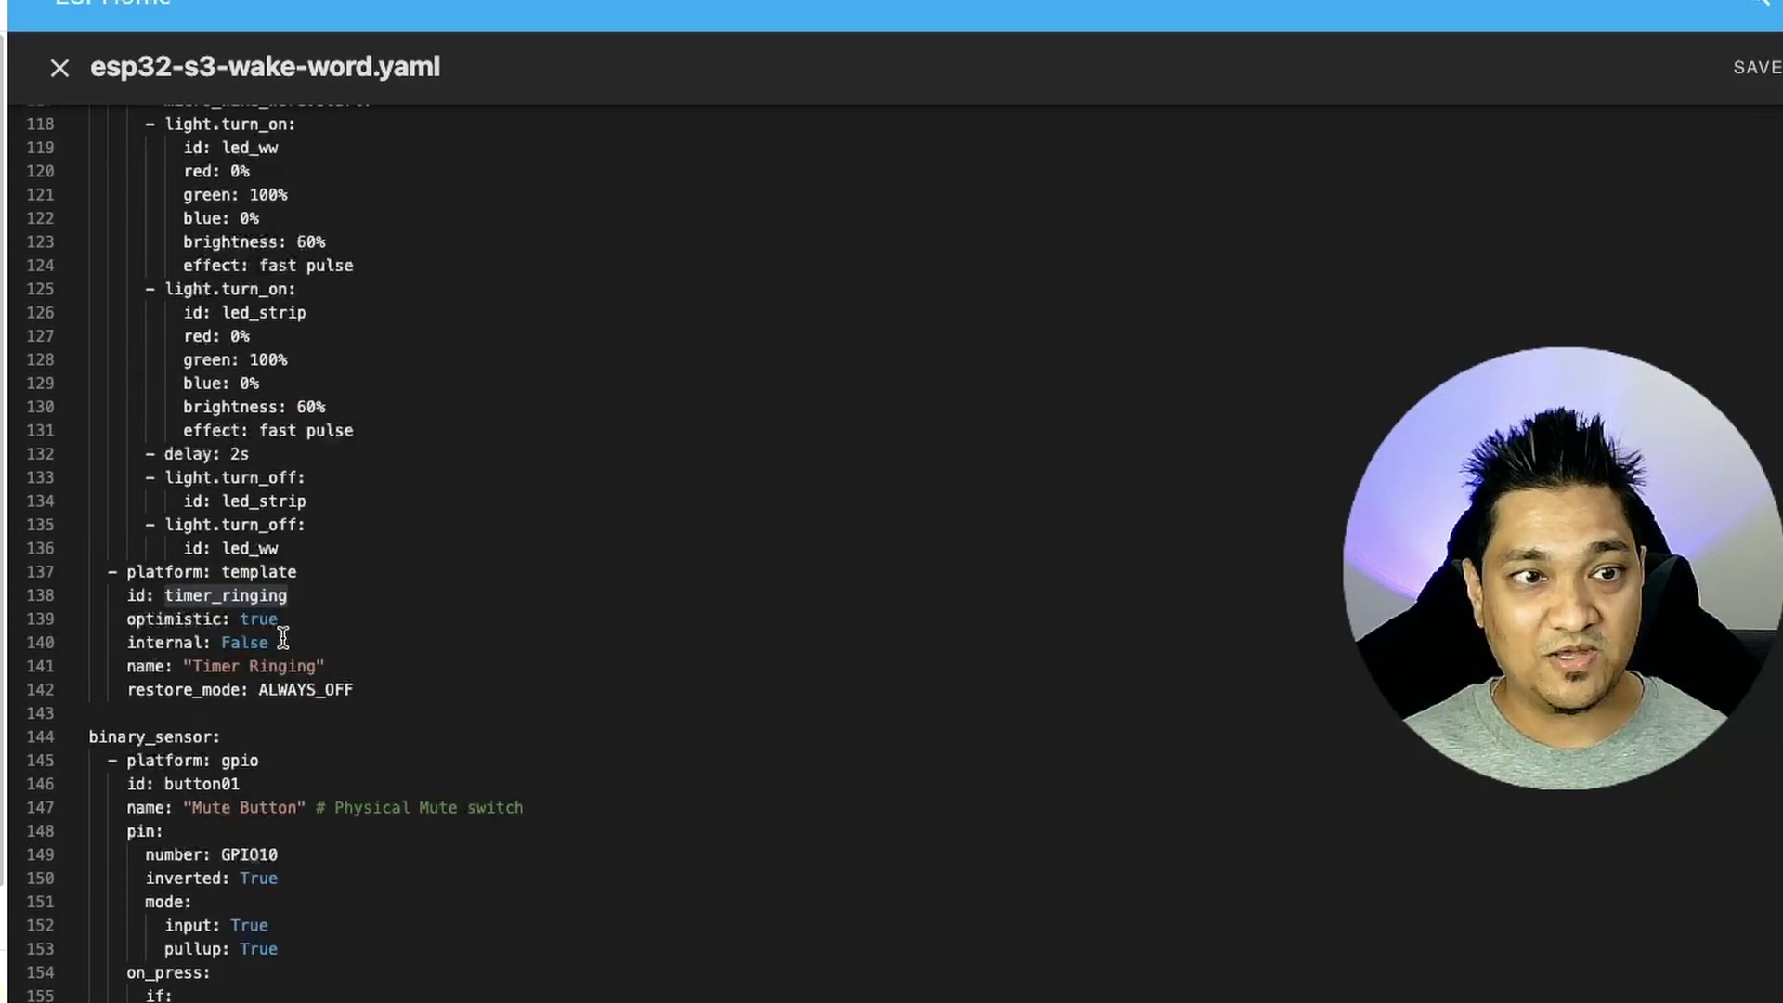
pyautogui.doubleClick(209, 594)
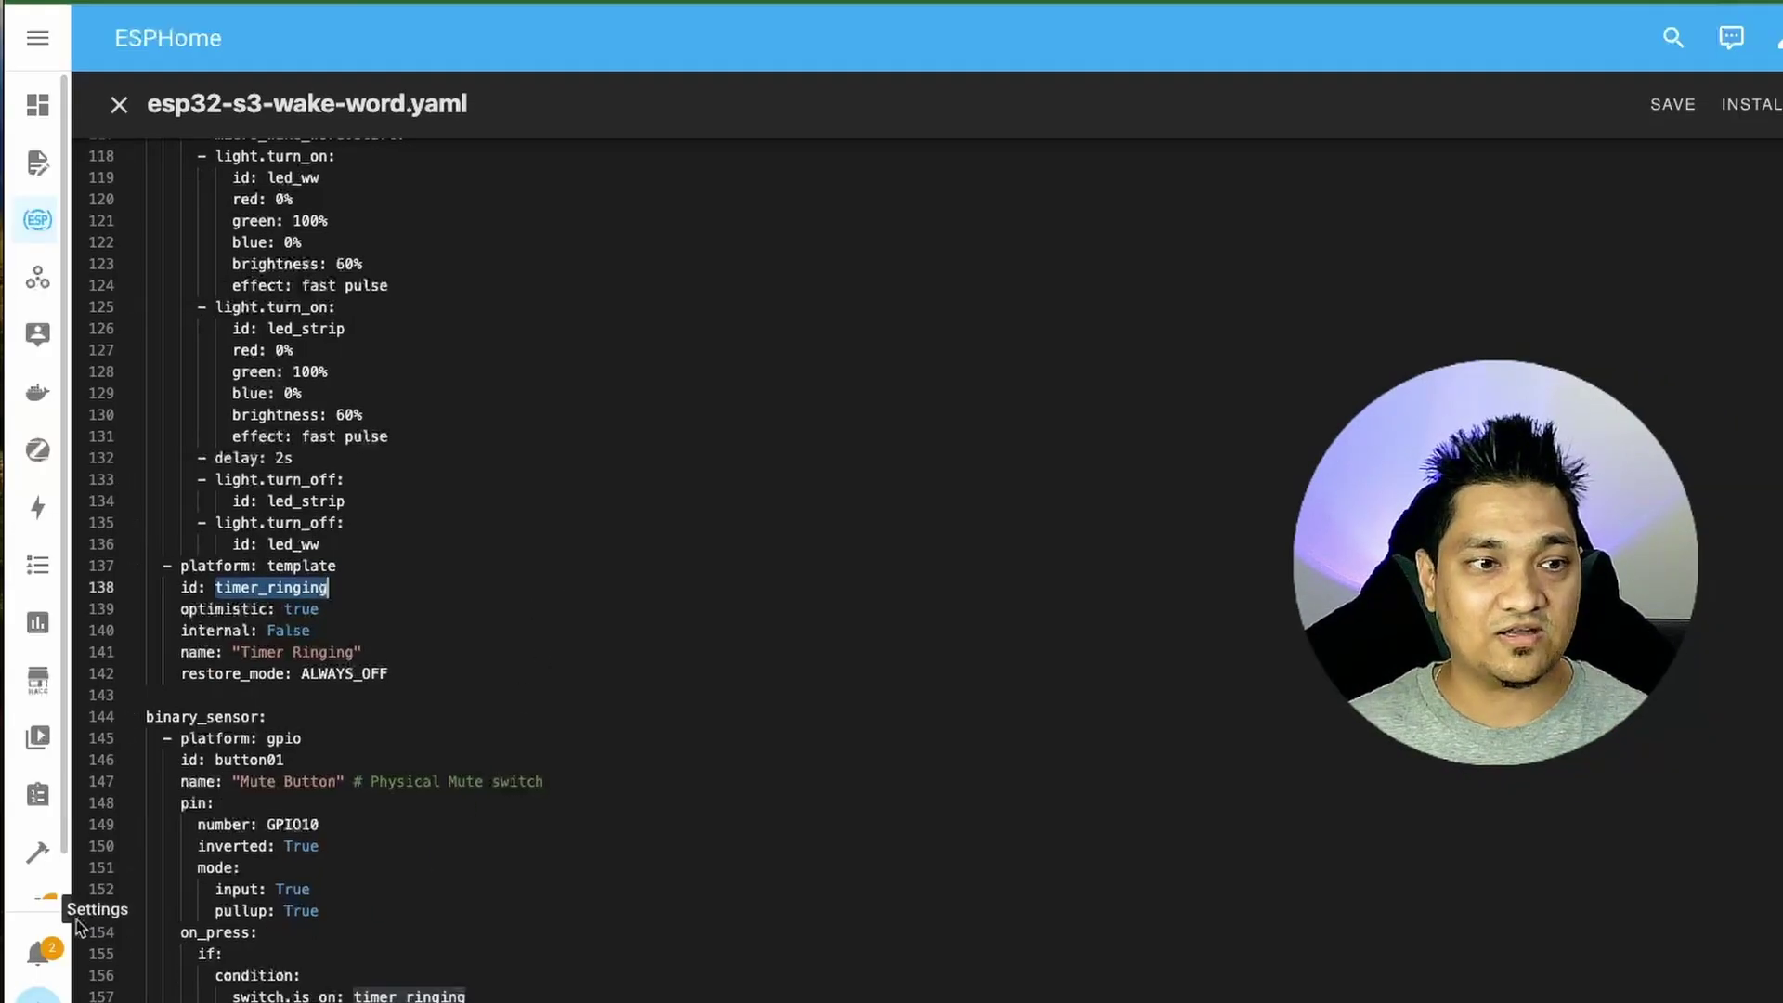
pyautogui.scroll(-1, 51, 841)
# Step: Open Timer Automation from the Automations & Scenes list in Settings
pyautogui.click(40, 864)
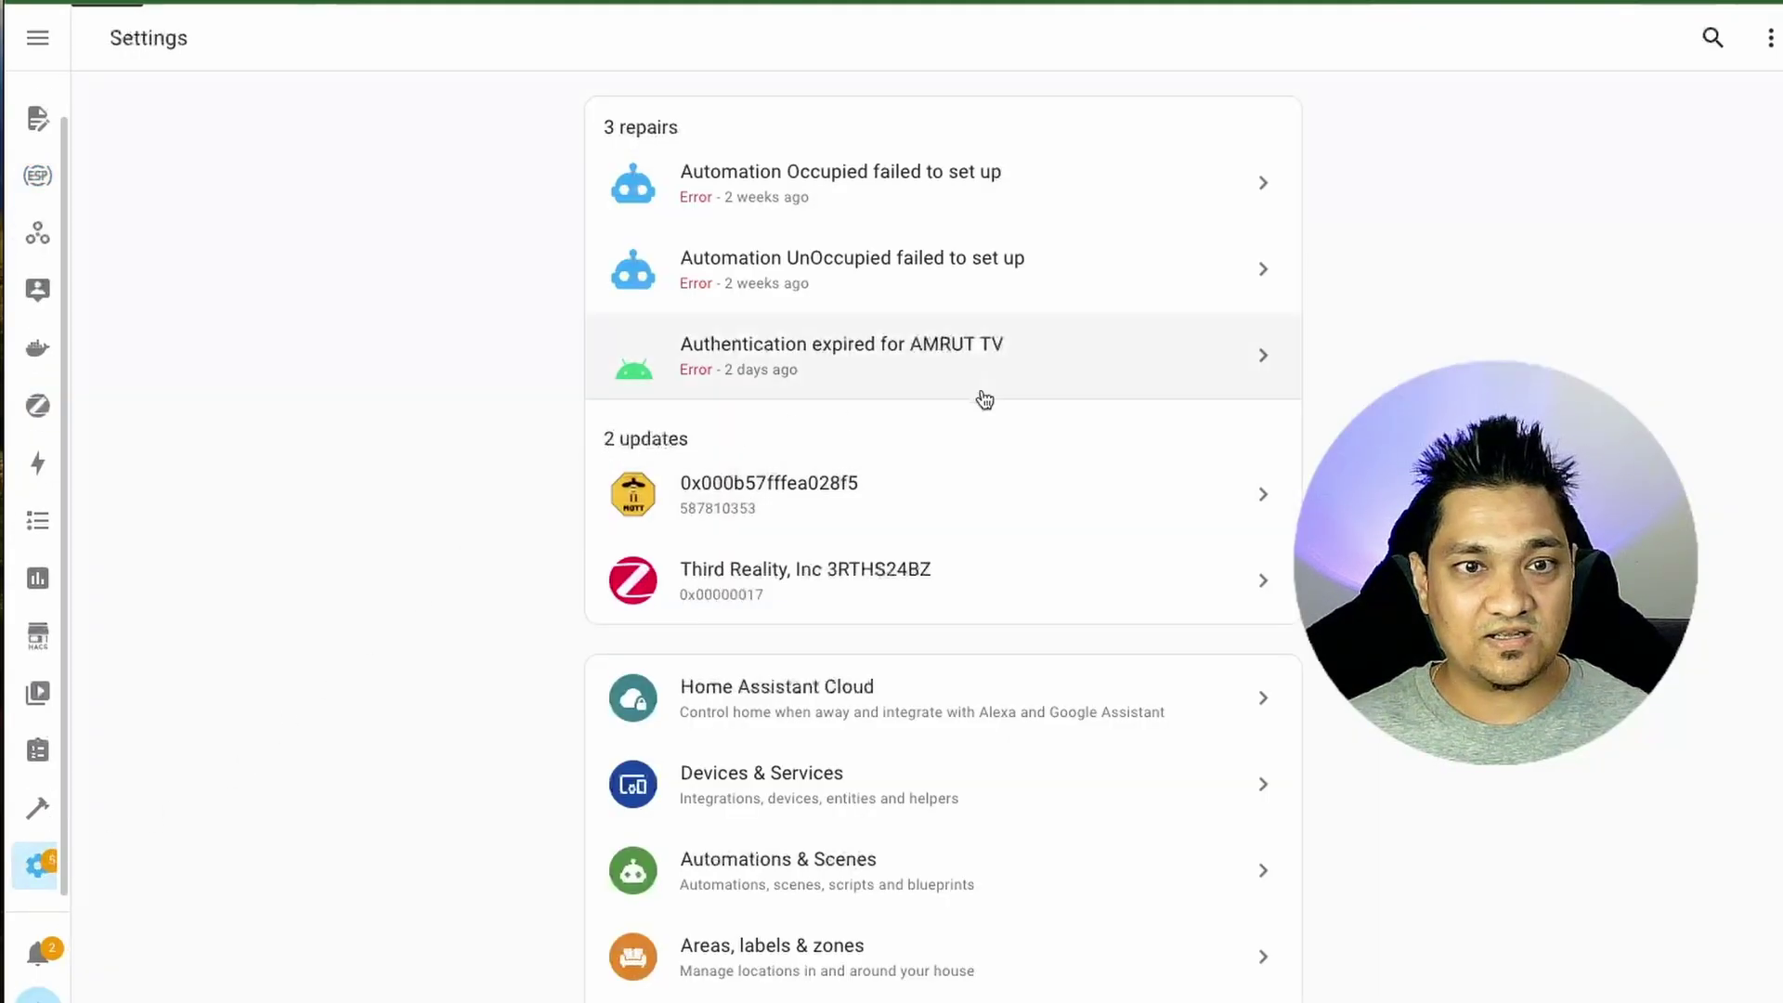
pyautogui.scroll(-1, 1141, 714)
pyautogui.click(928, 784)
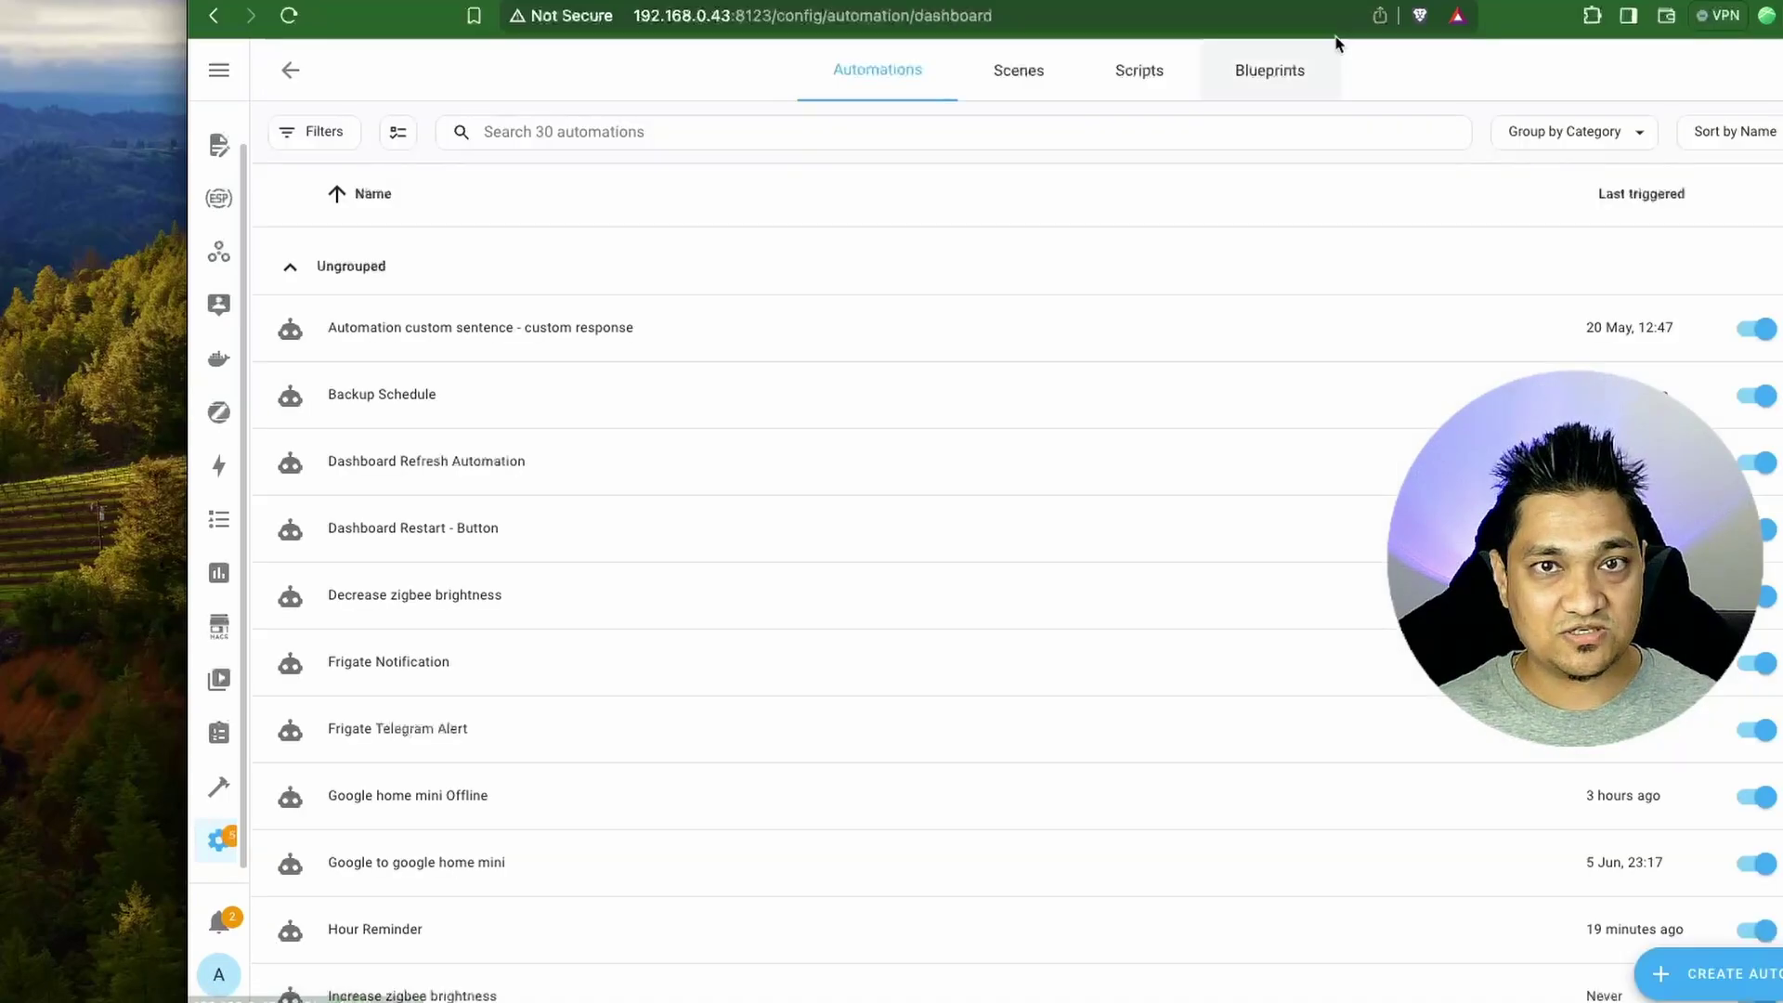
pyautogui.scroll(-10, 590, 526)
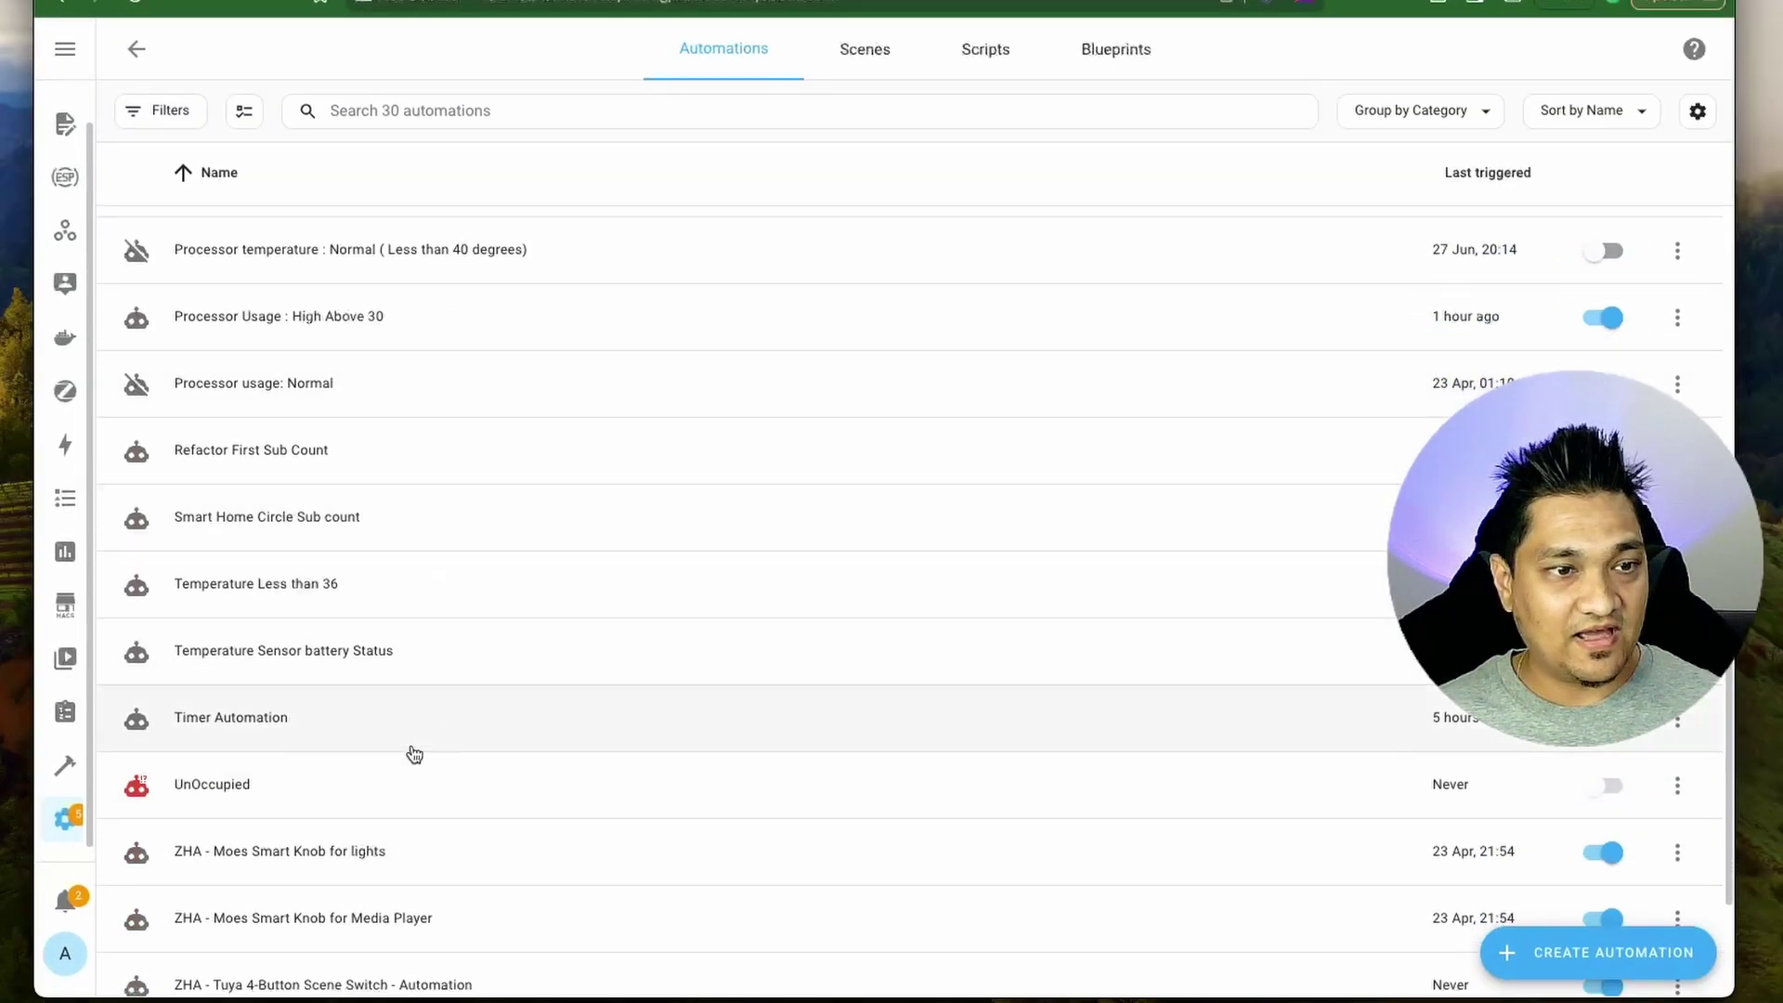
pyautogui.click(276, 725)
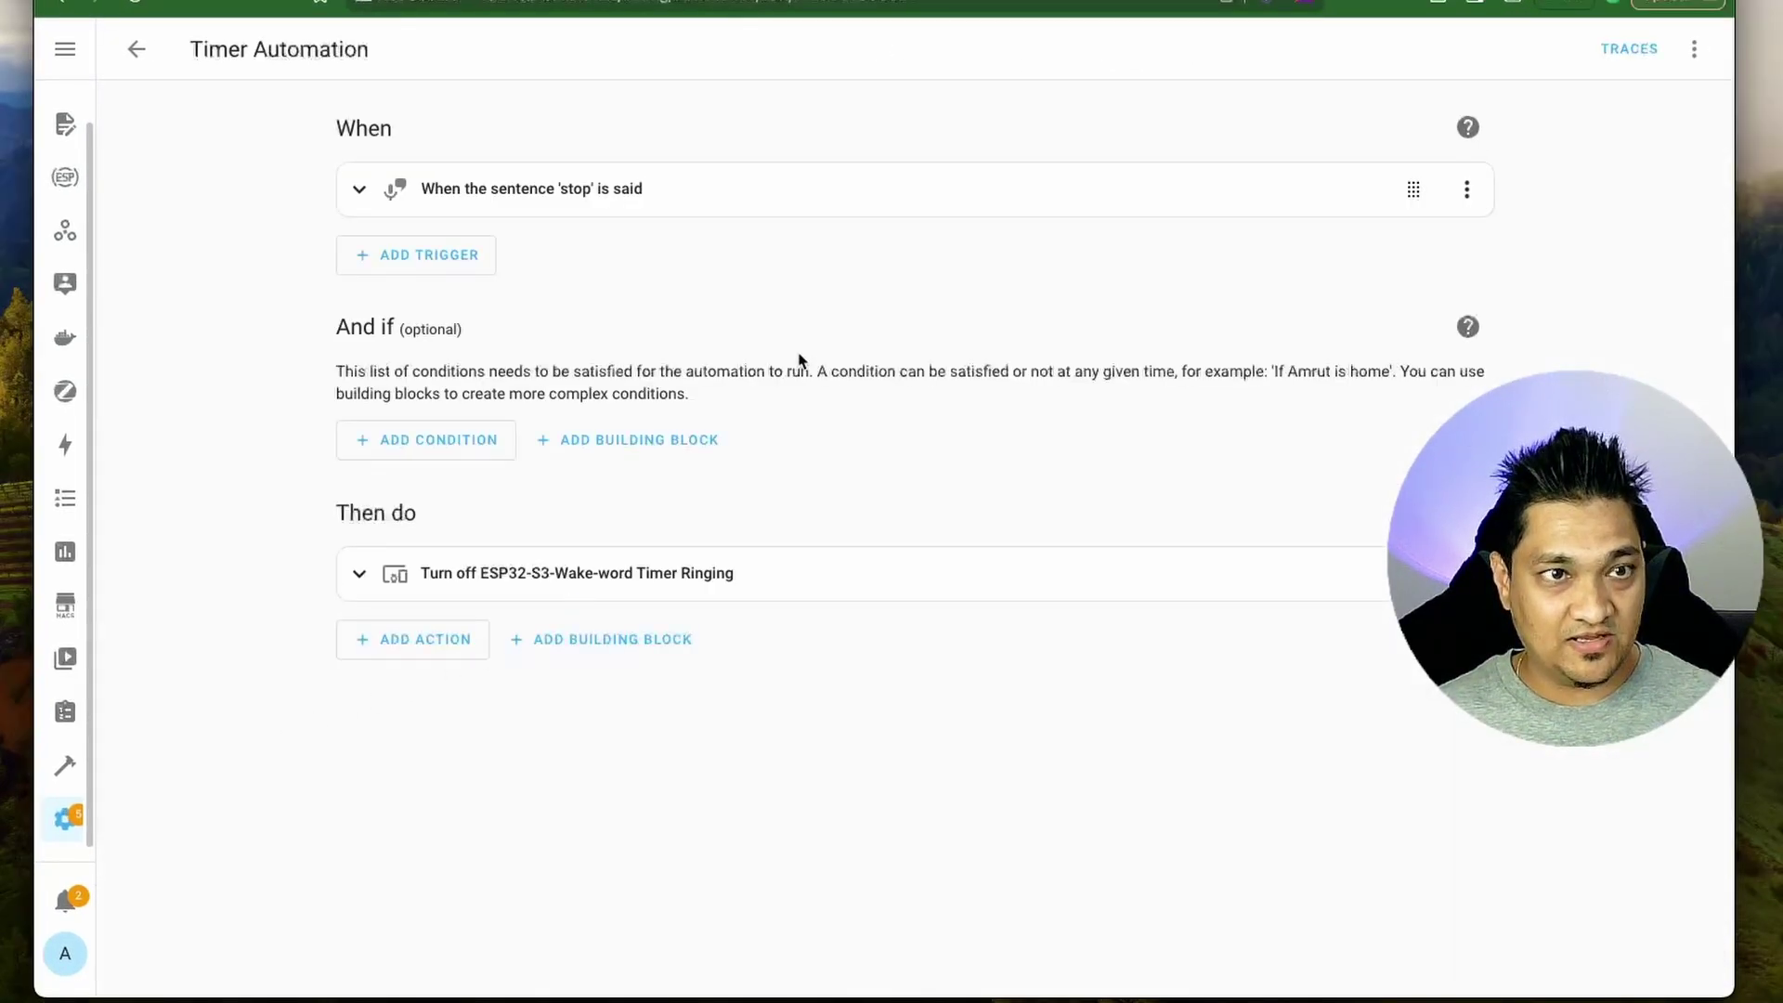
# Step: Expand the 'stop' sentence trigger and the Turn off ESP32-S3-Wake-word Timer Ringing action
pyautogui.click(812, 209)
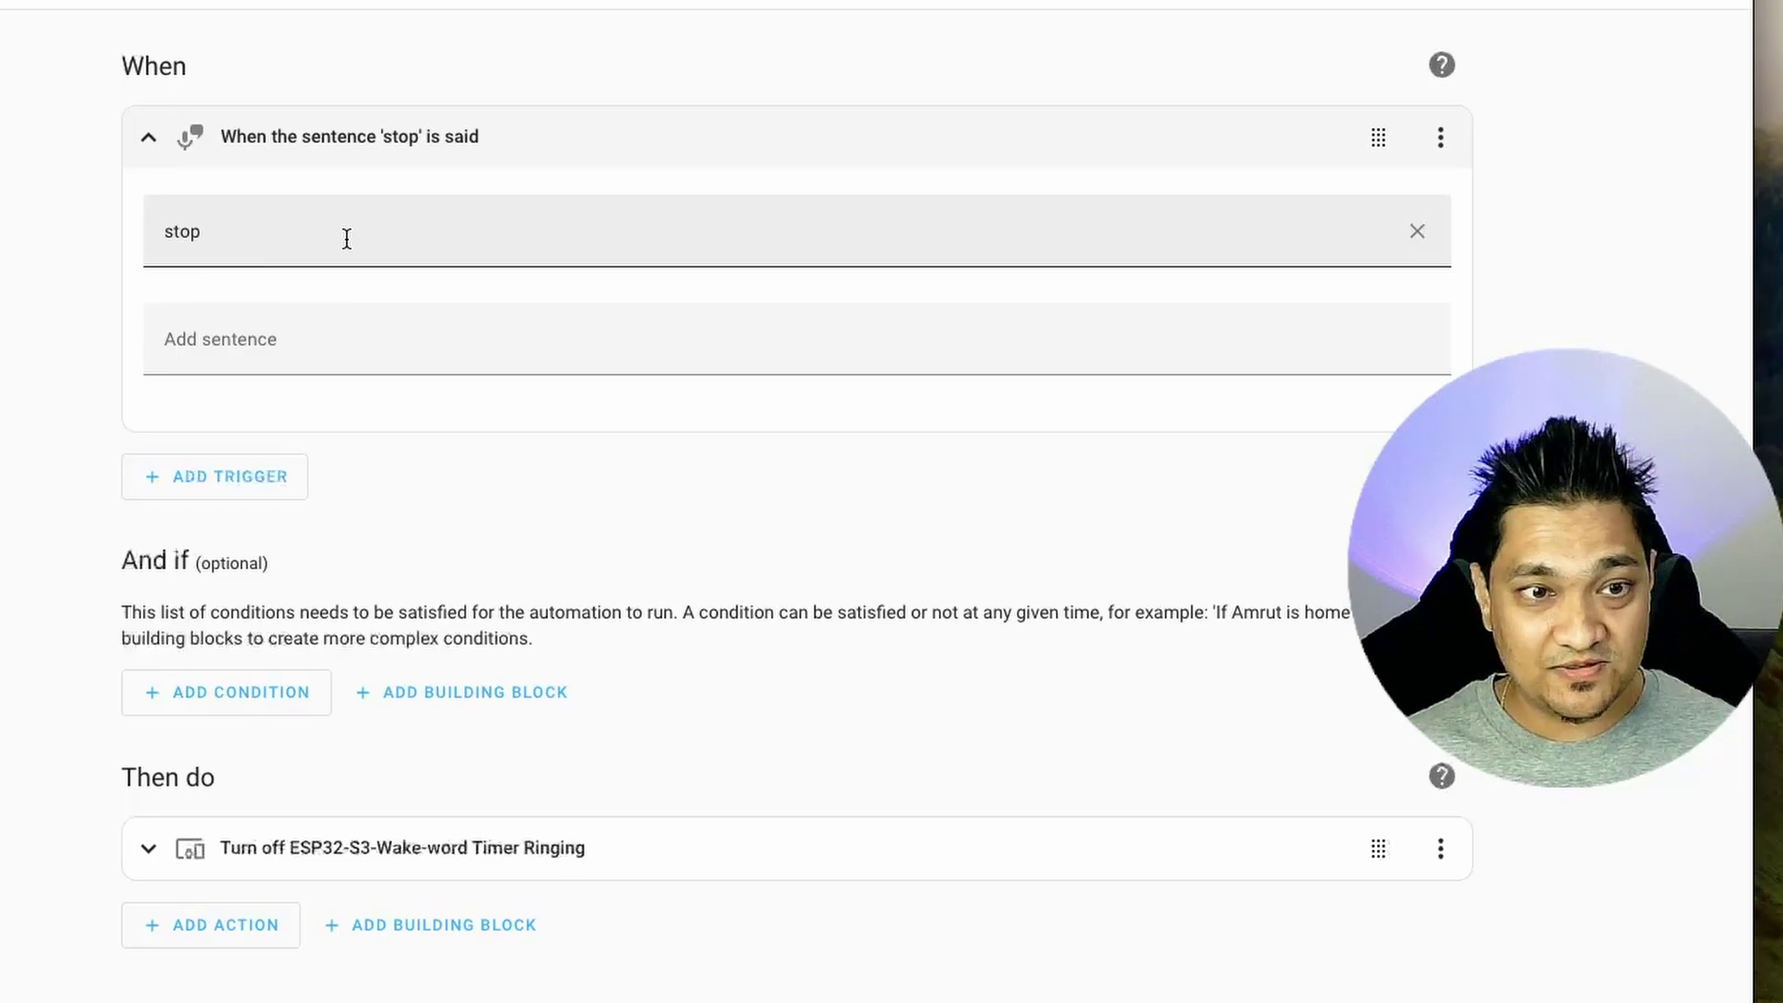
pyautogui.click(538, 849)
pyautogui.scroll(-2, 576, 817)
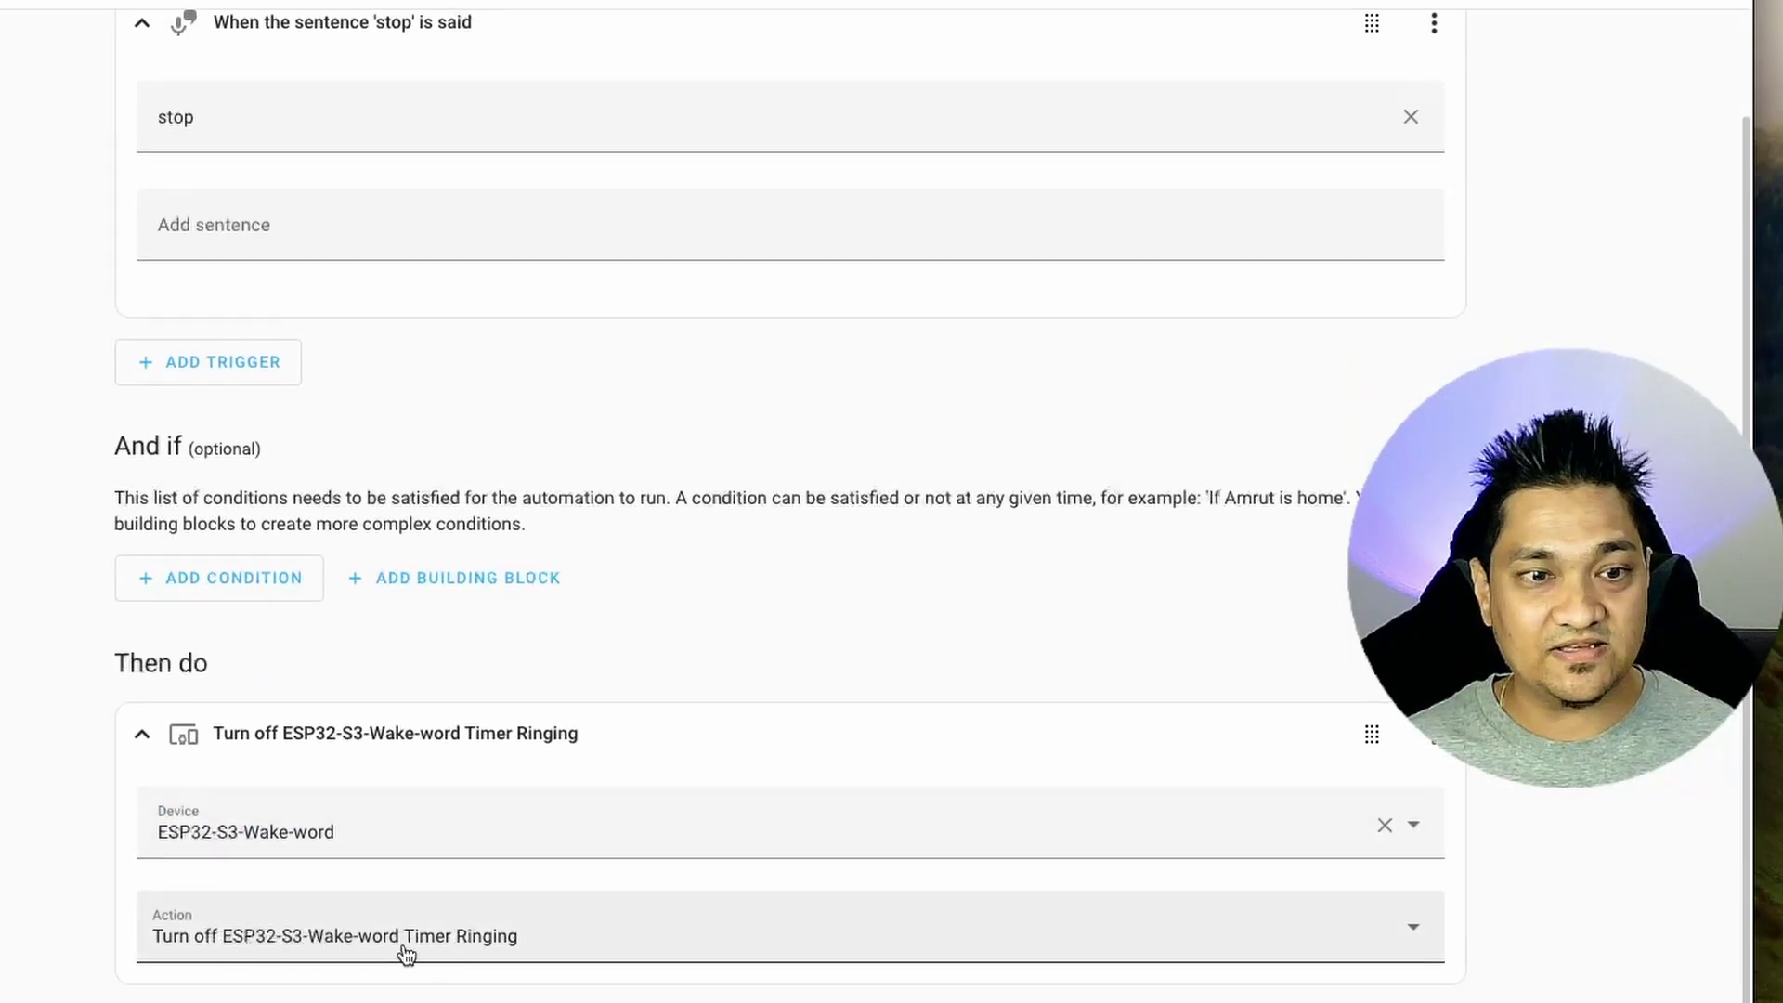
# Step: Review the available device actions, keep Timer Ringing off, and return to the automations list
pyautogui.click(667, 957)
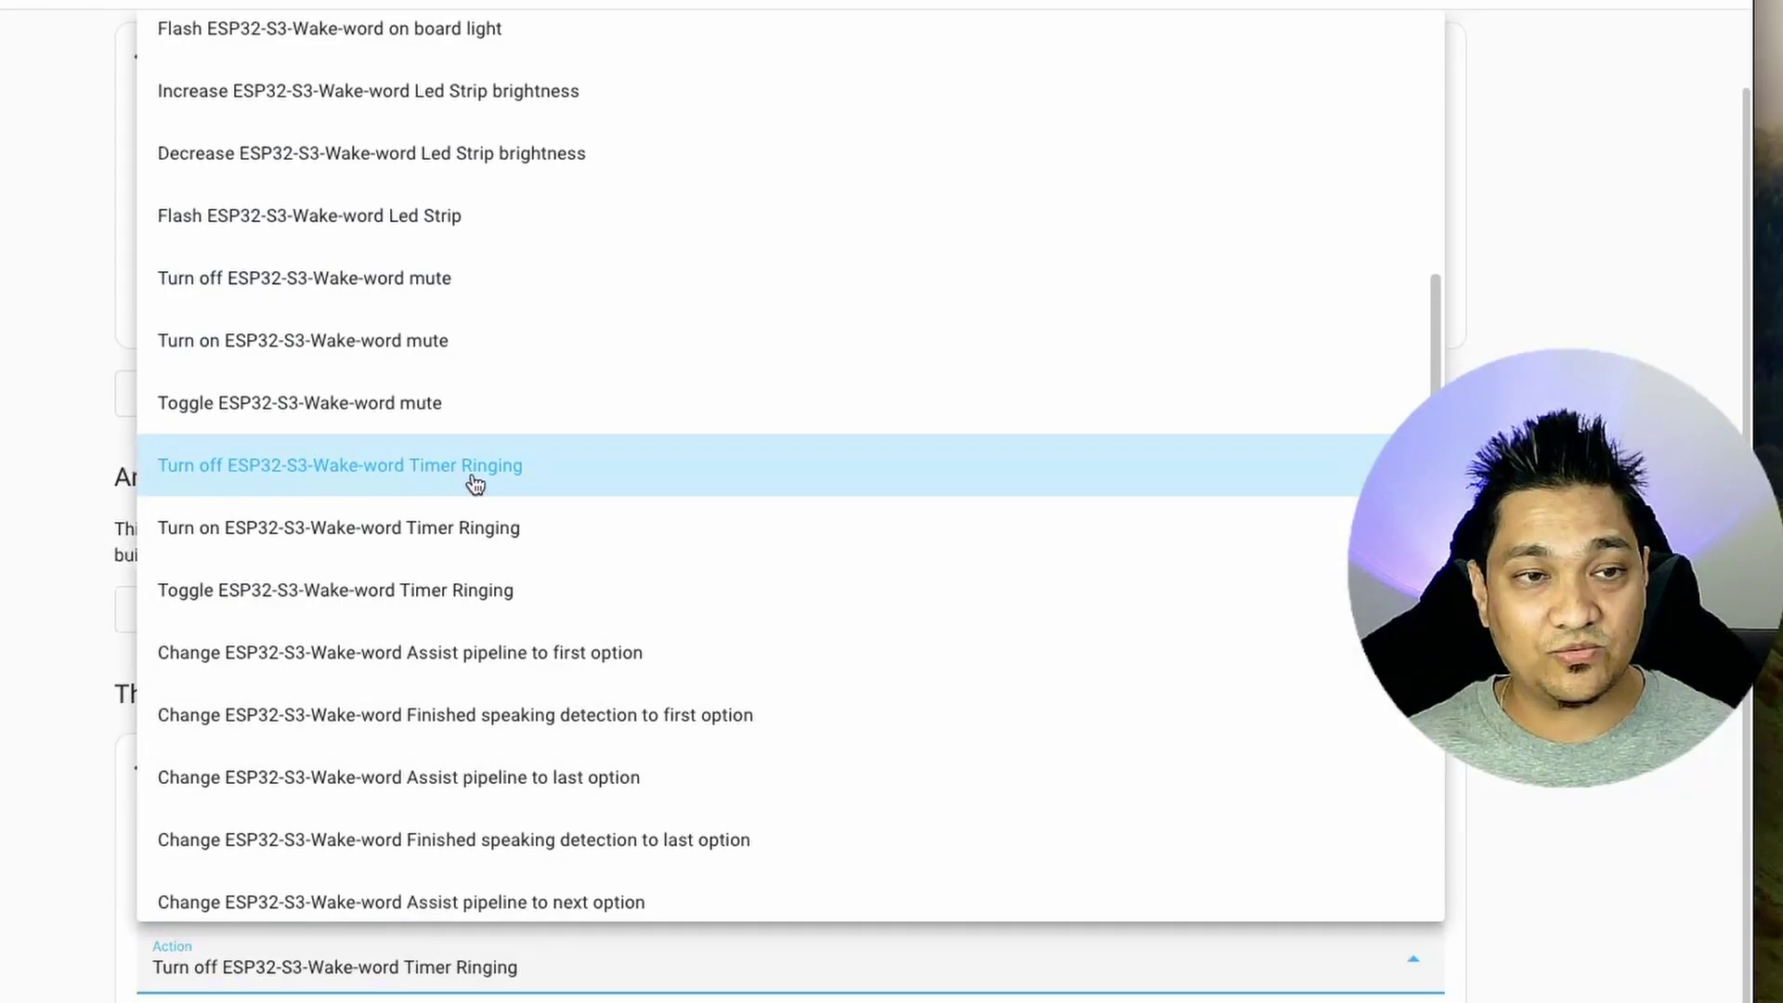
pyautogui.click(530, 484)
pyautogui.scroll(2, 314, 304)
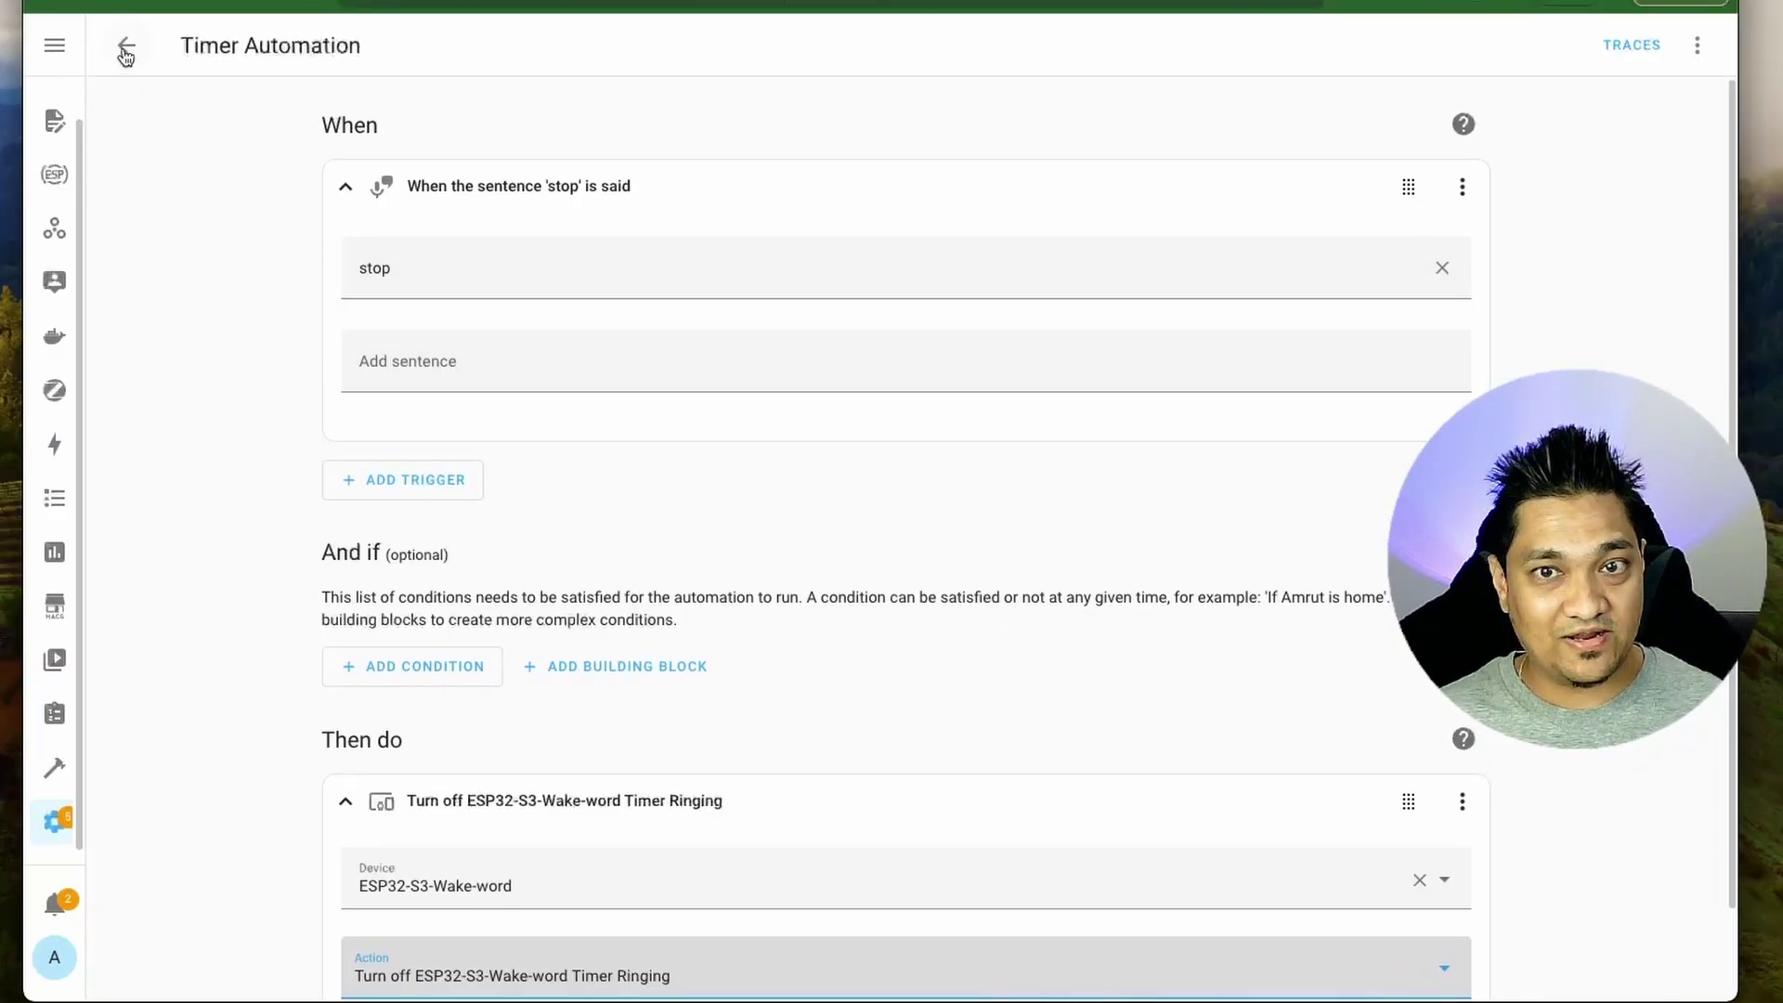
pyautogui.click(125, 48)
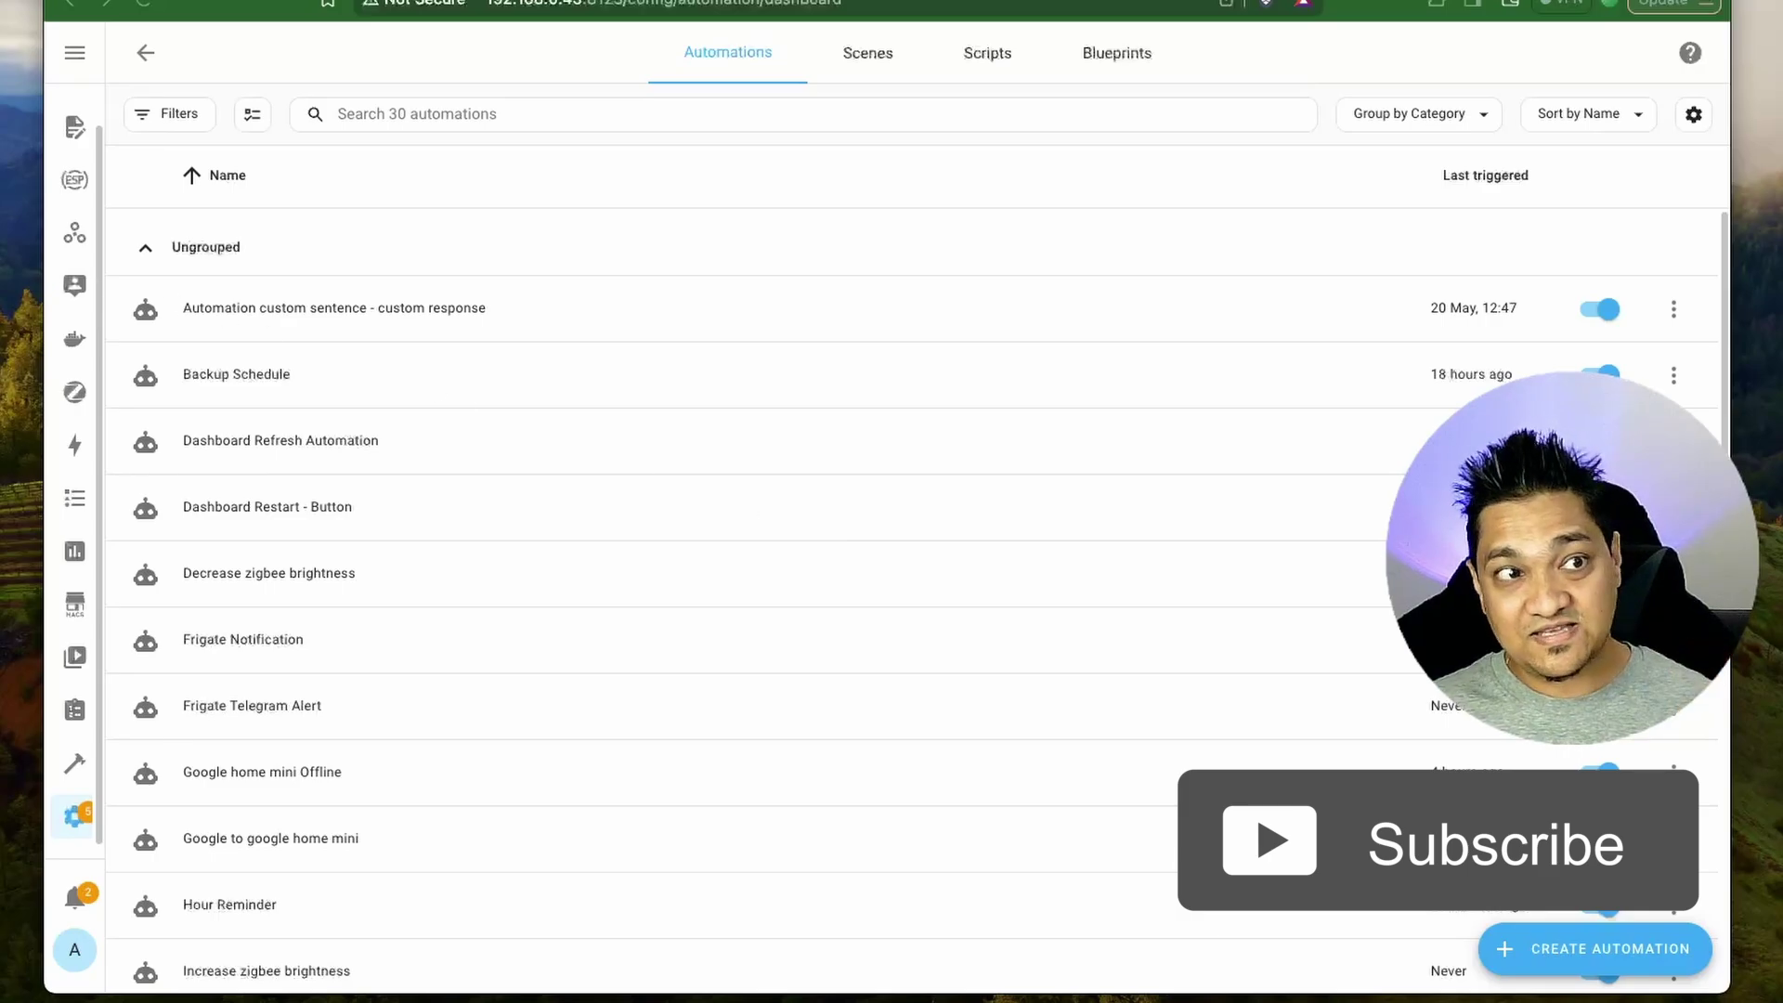
# Step: Reopen esp32-s3-wake-word.yaml and scroll down to its voice_assistant and on_timer_finished sections
pyautogui.click(75, 180)
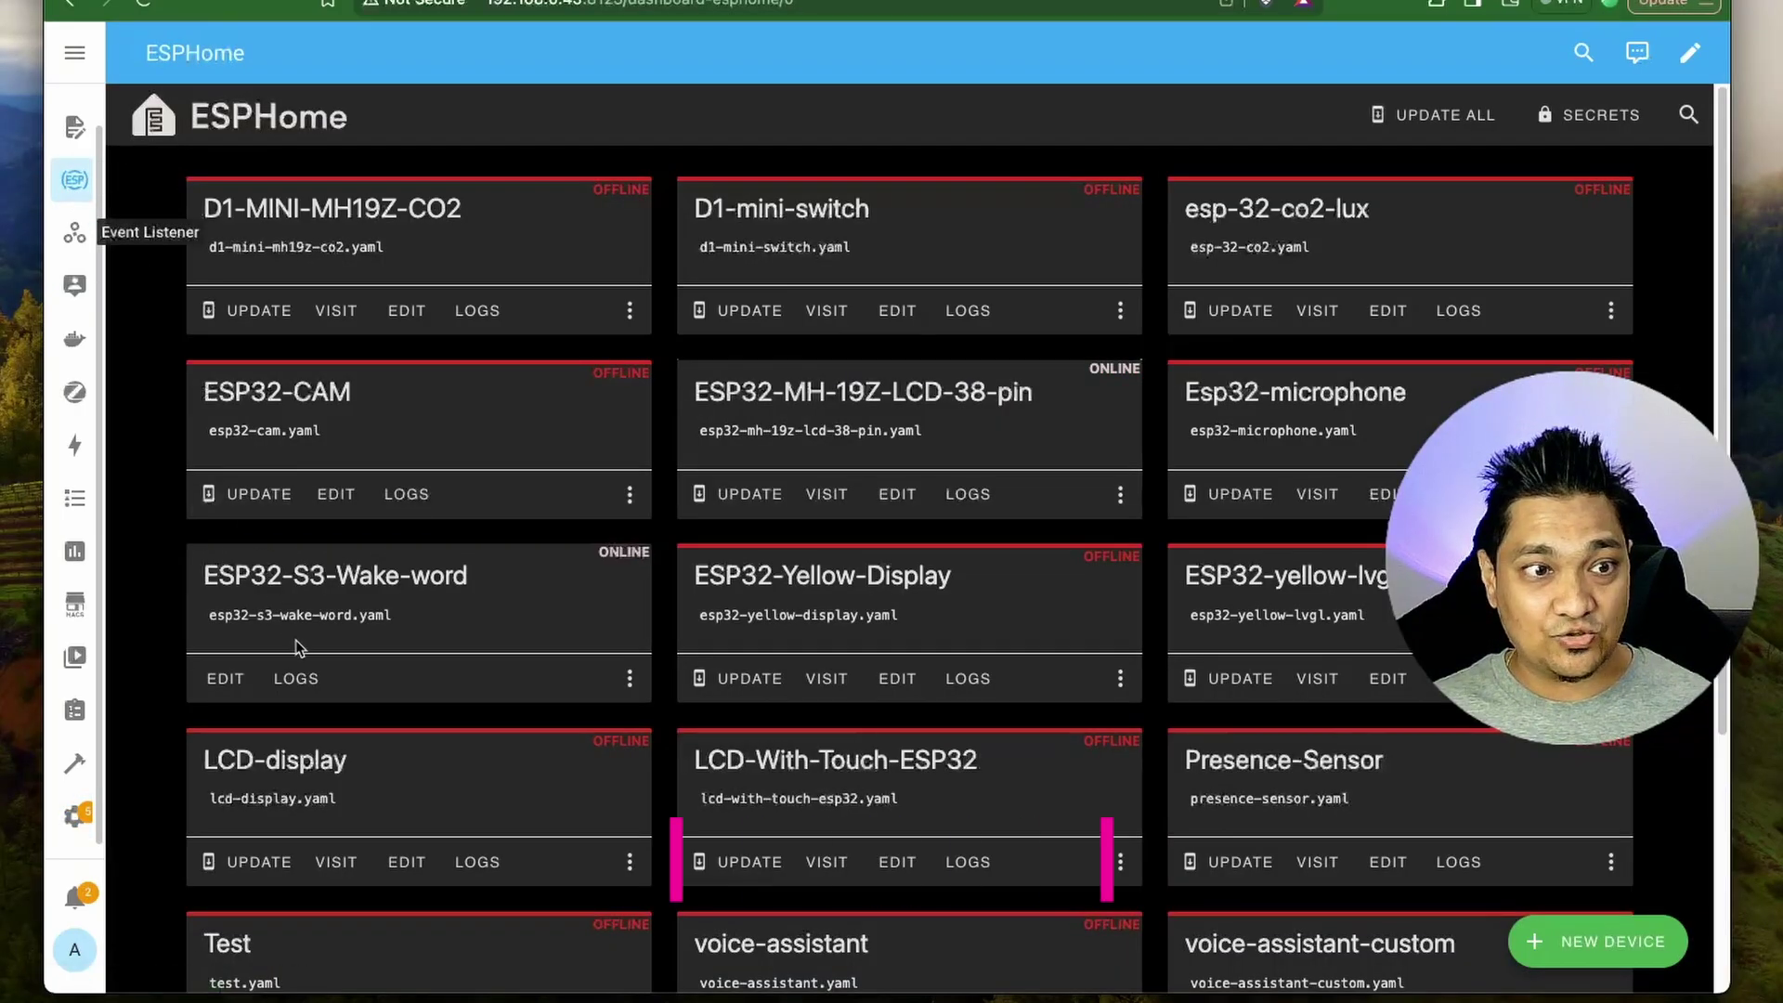
pyautogui.click(221, 678)
pyautogui.scroll(-20, 822, 605)
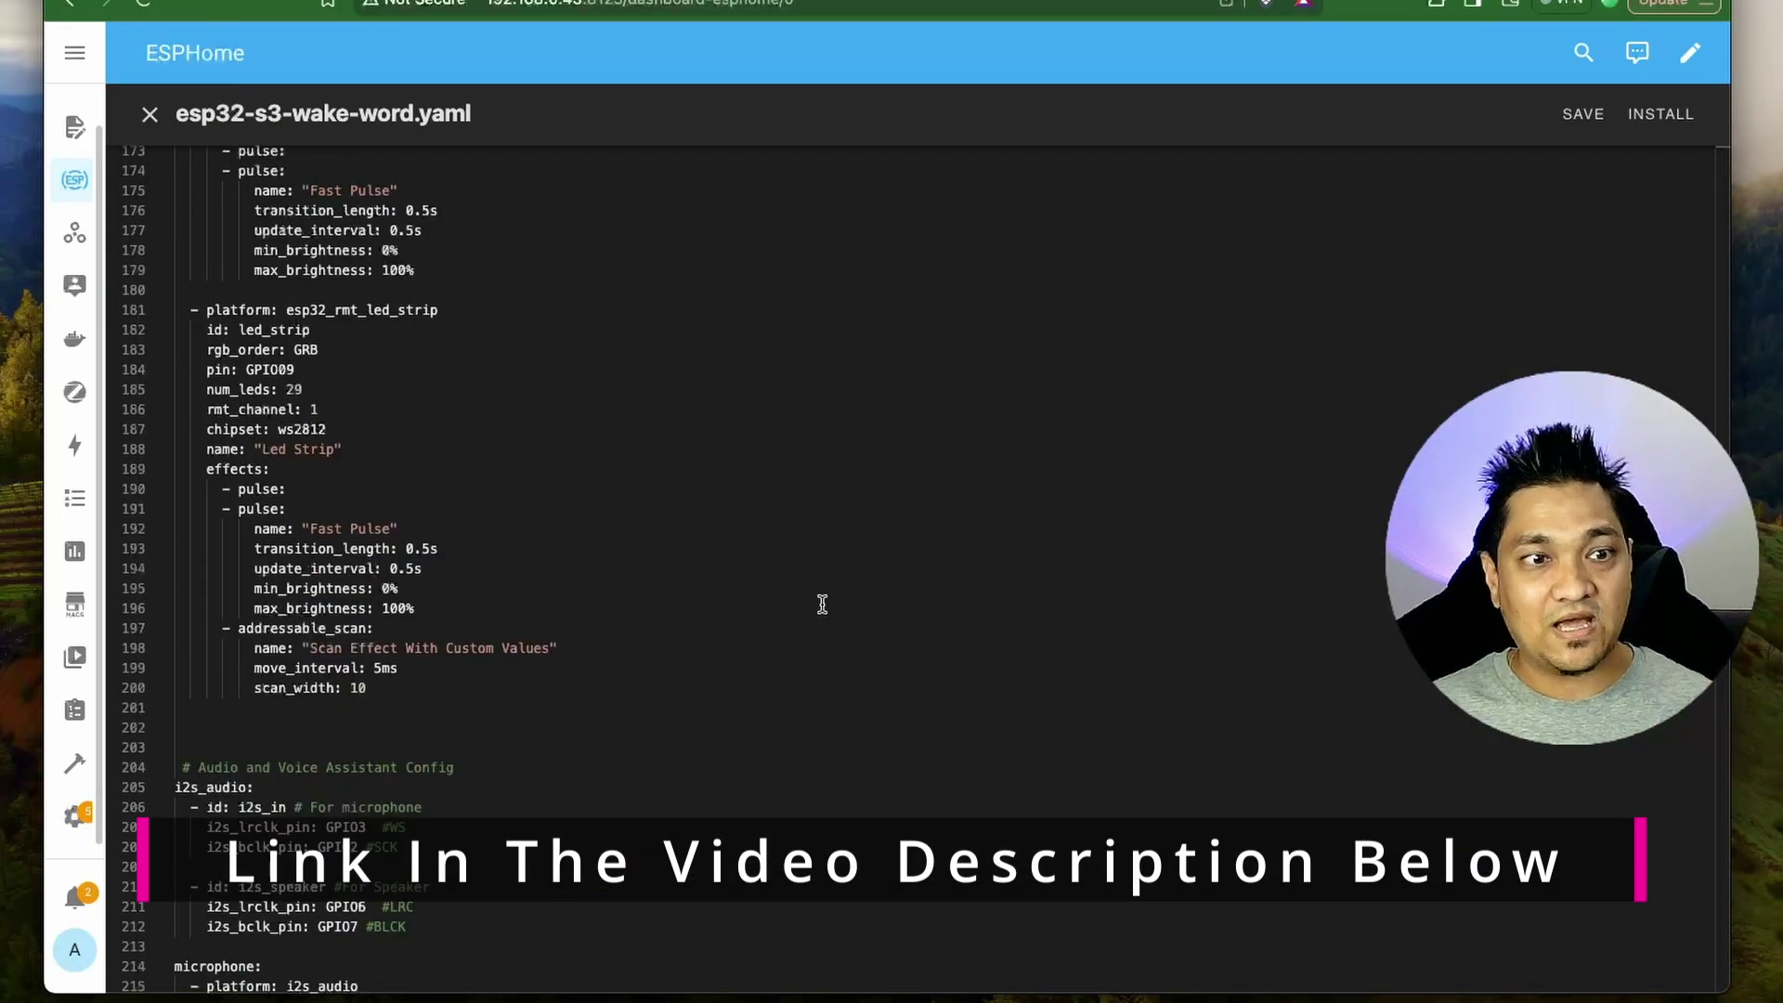
pyautogui.scroll(-5, 822, 604)
pyautogui.scroll(-8, 822, 604)
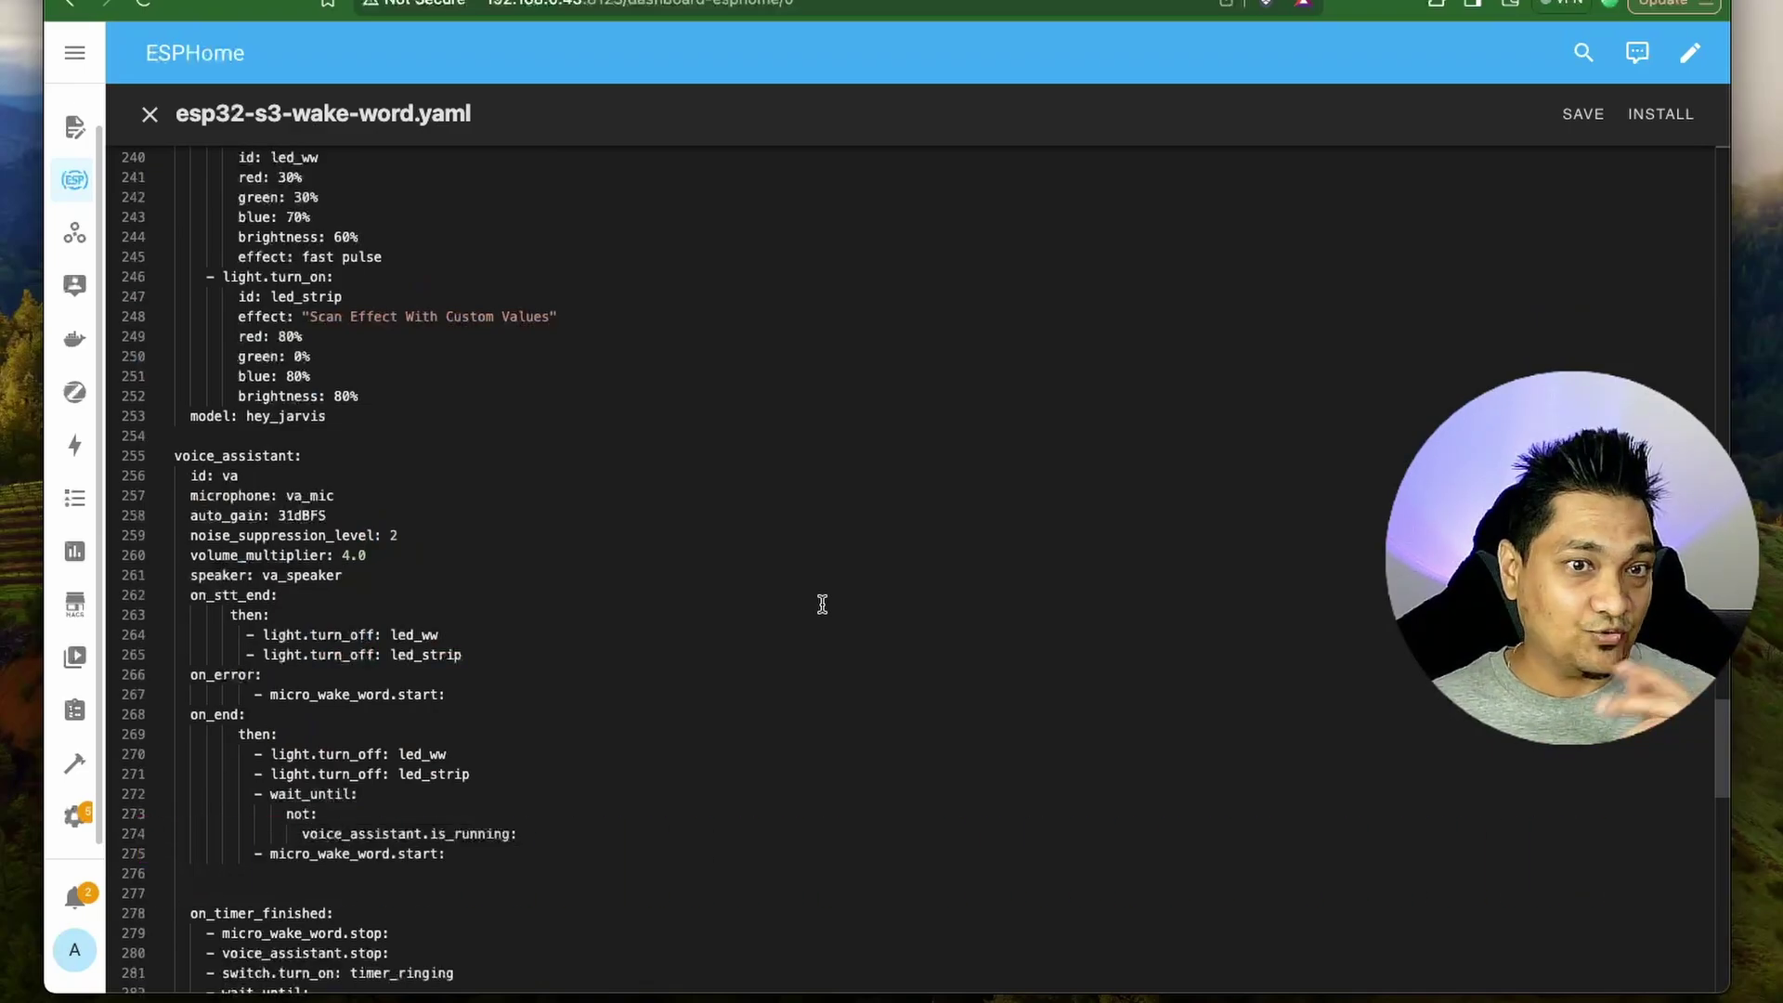
pyautogui.scroll(-2, 822, 605)
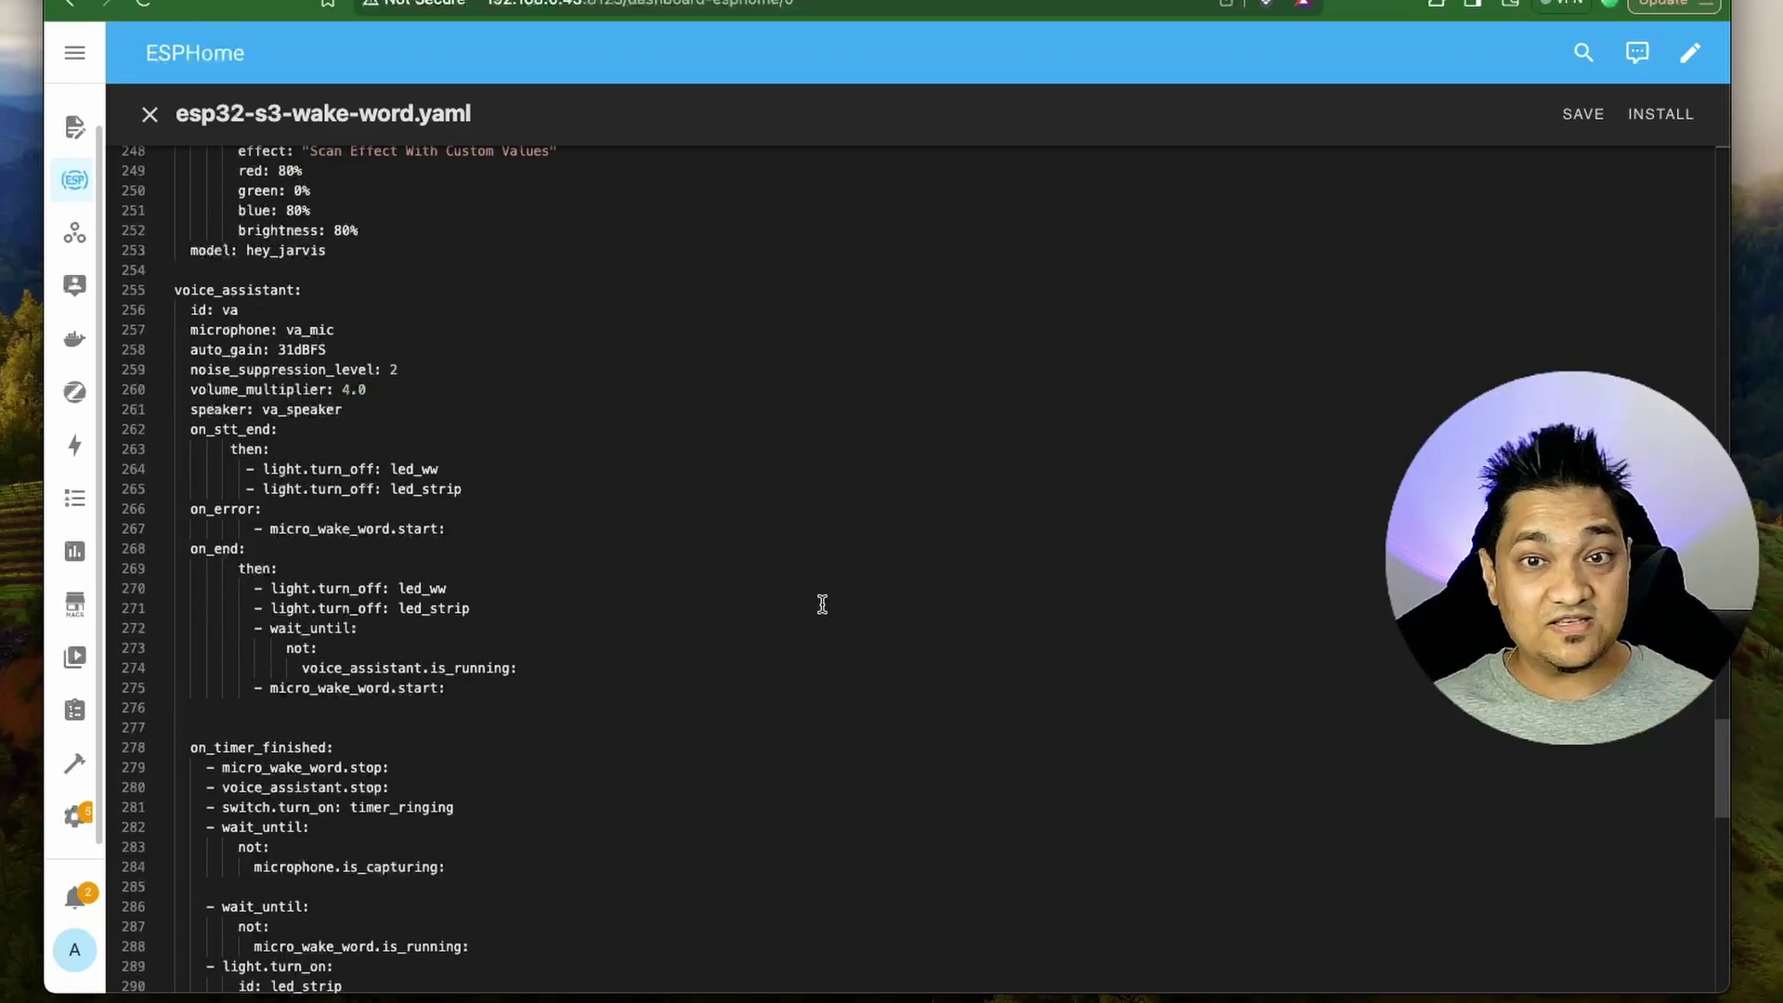